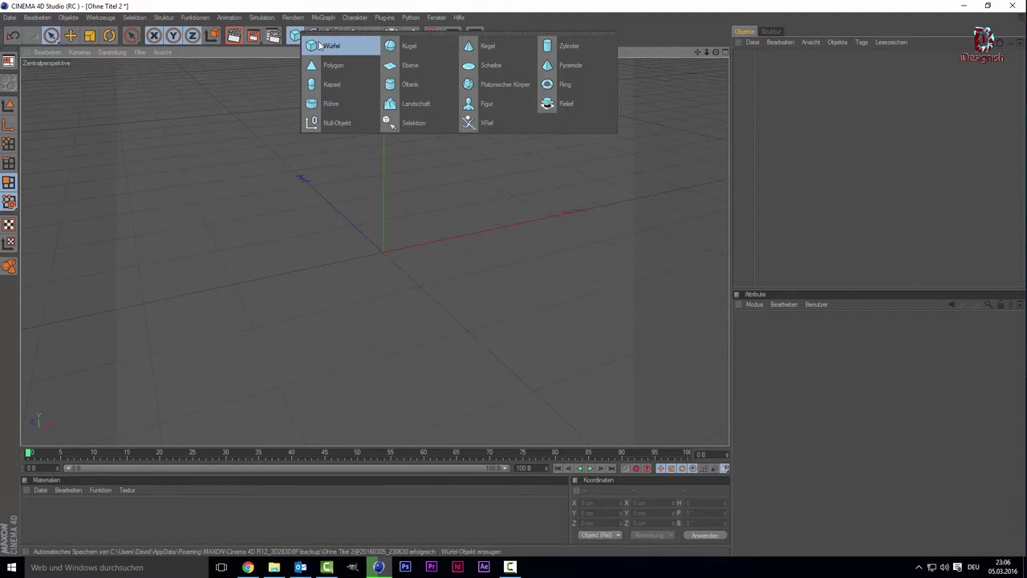
- Add a cube and give it 5 segments on each of X, Y and Z
click(320, 45)
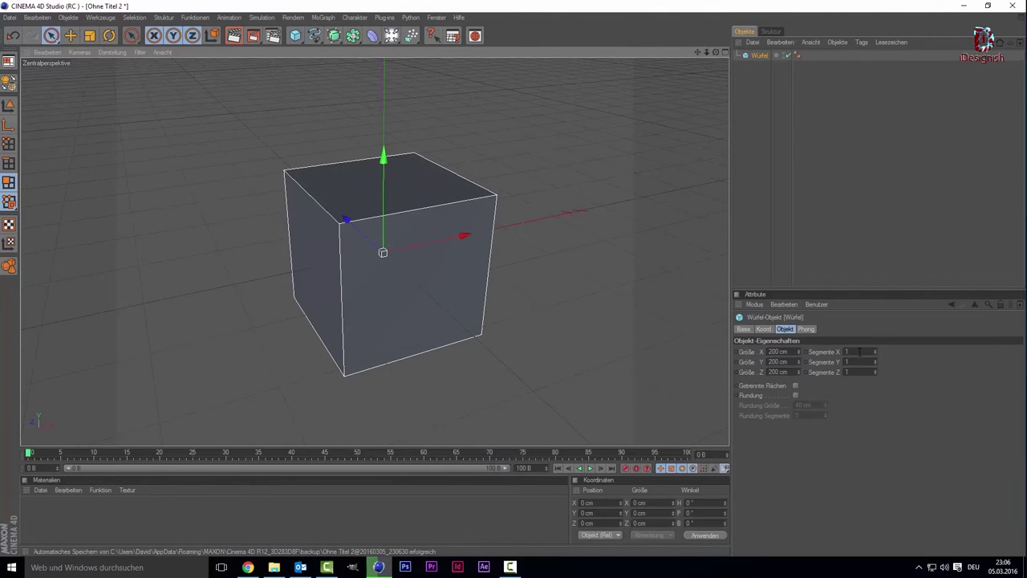
click(847, 352)
text(5)
key(Tab)
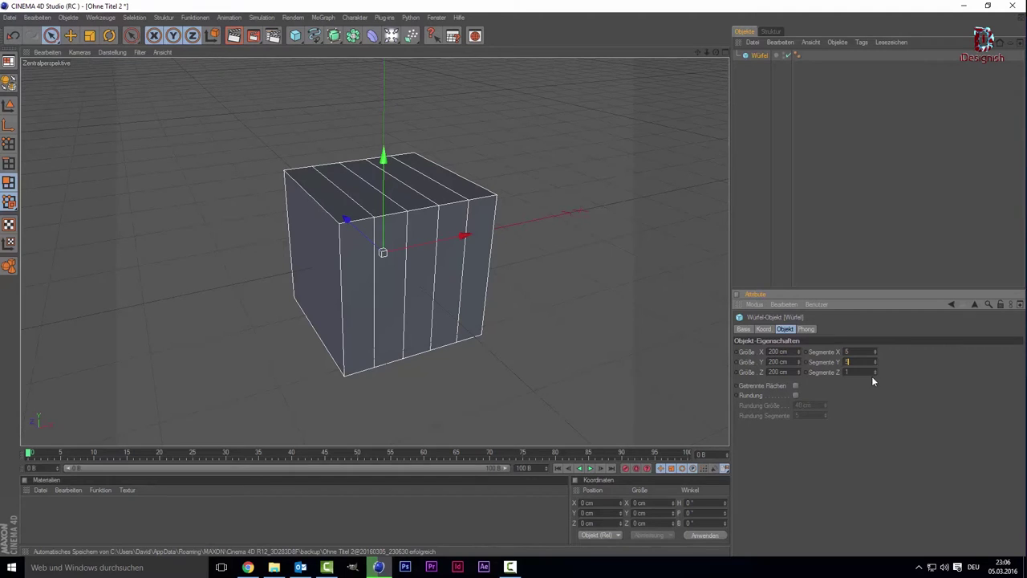
key(Tab)
text(5)
key(Return)
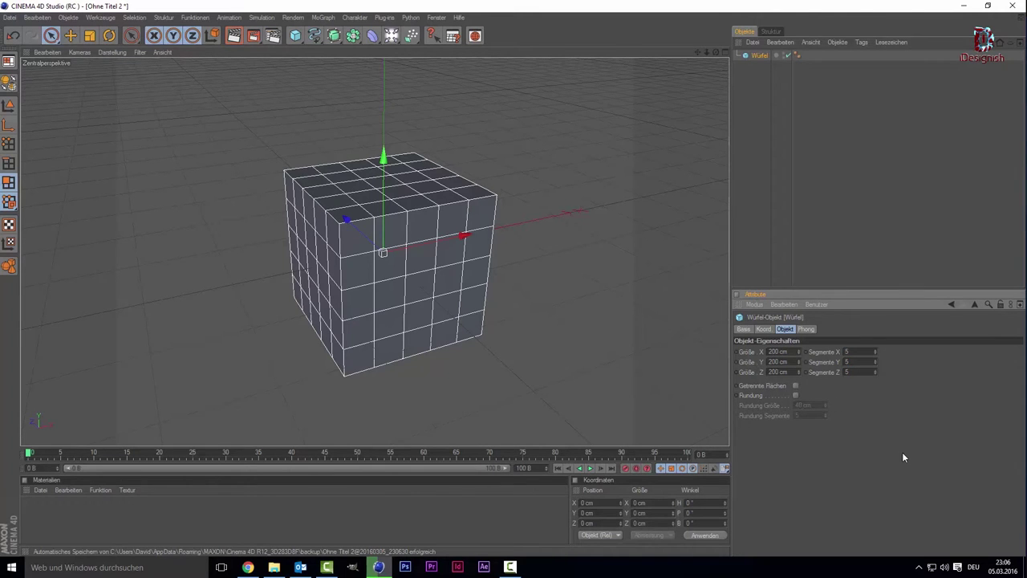
scroll(547, 320, up, 2)
scroll(543, 311, up, 2)
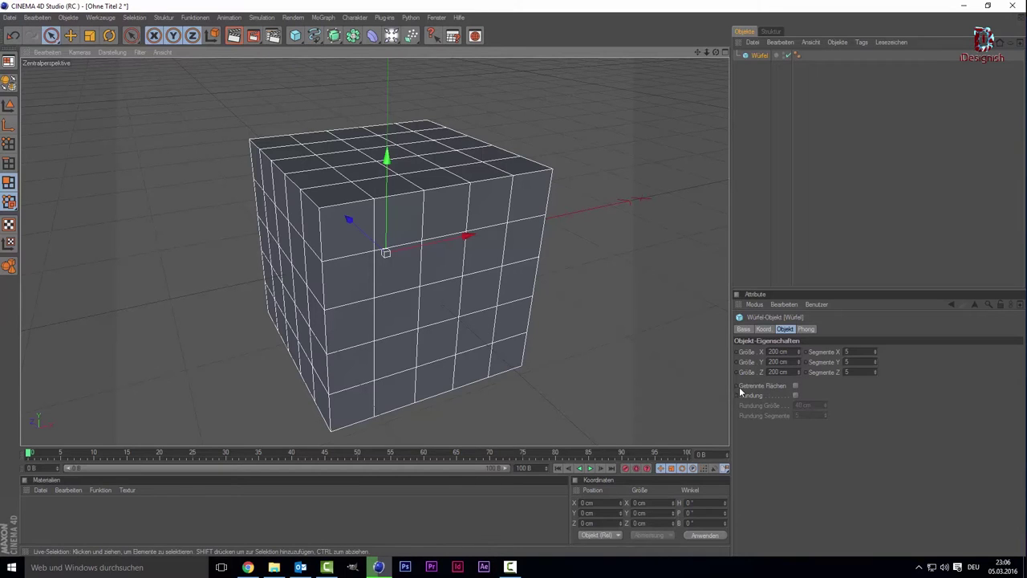
click(798, 397)
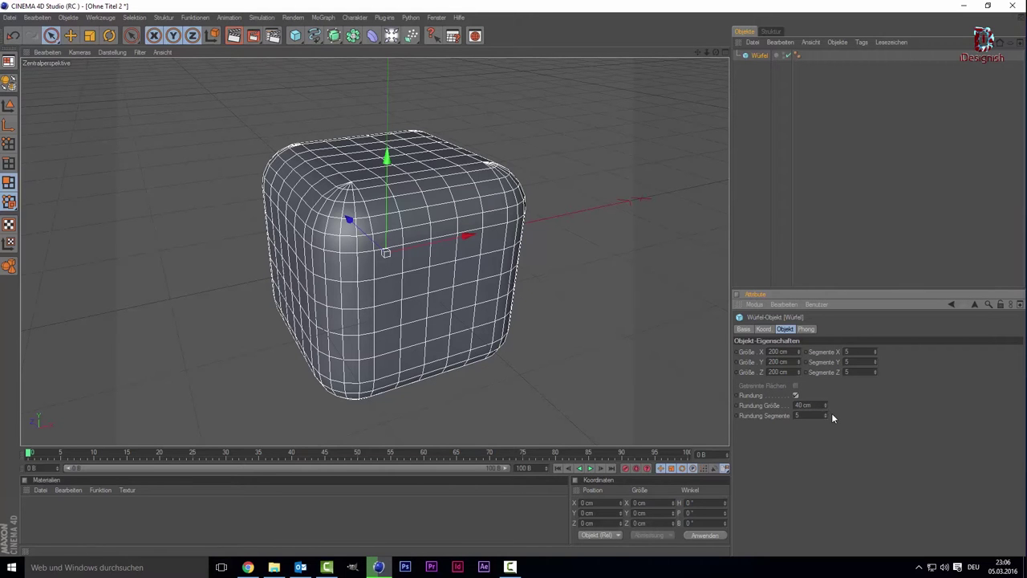
drag(825, 405, 825, 425)
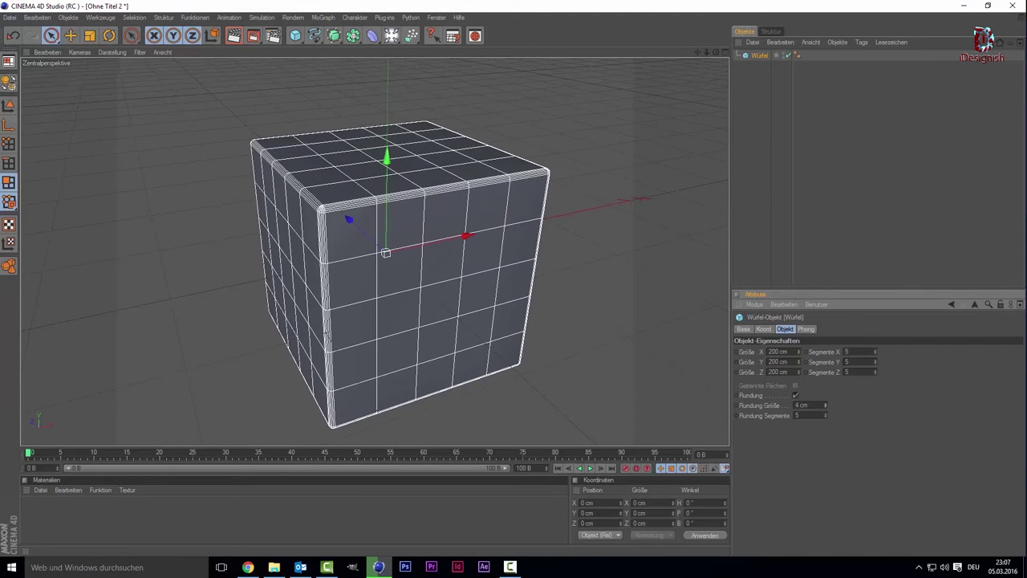
drag(825, 405, 871, 278)
click(871, 277)
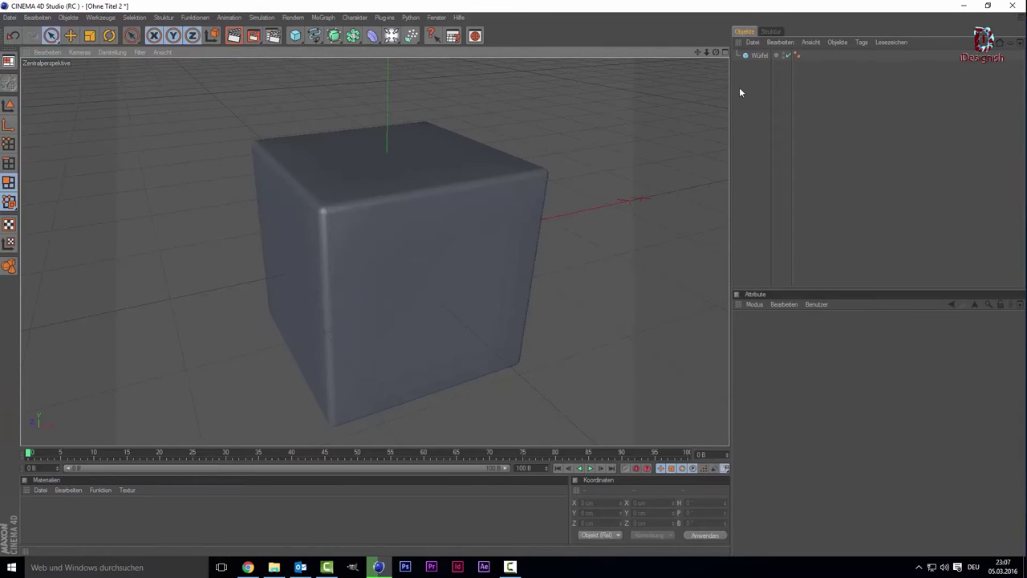
click(756, 55)
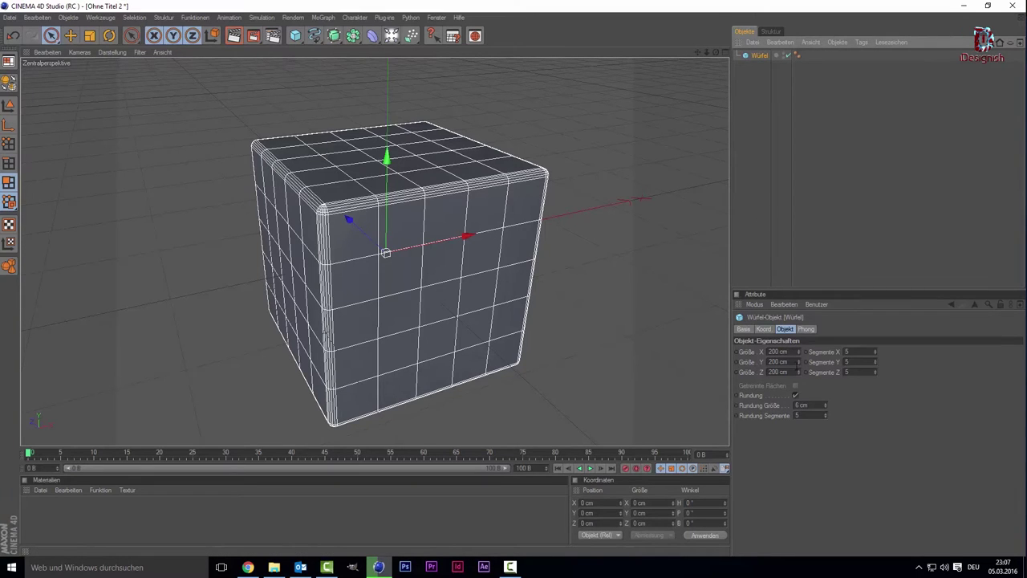
click(796, 395)
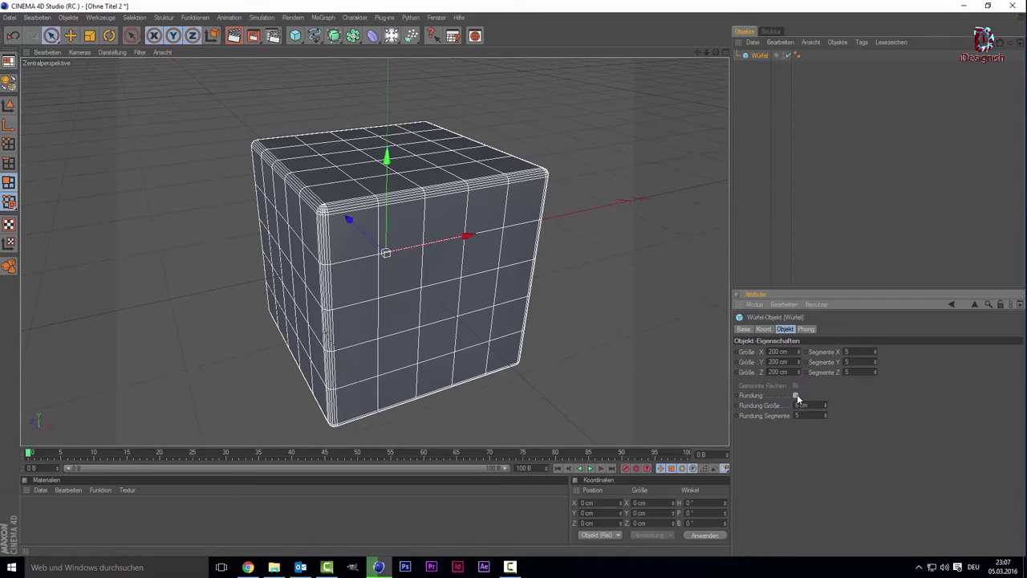
click(803, 224)
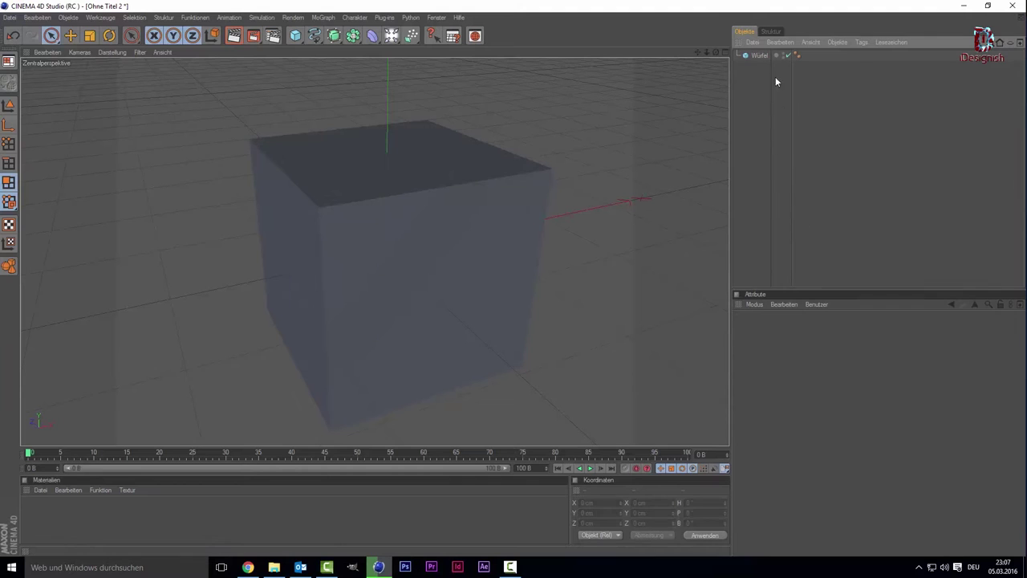
click(764, 56)
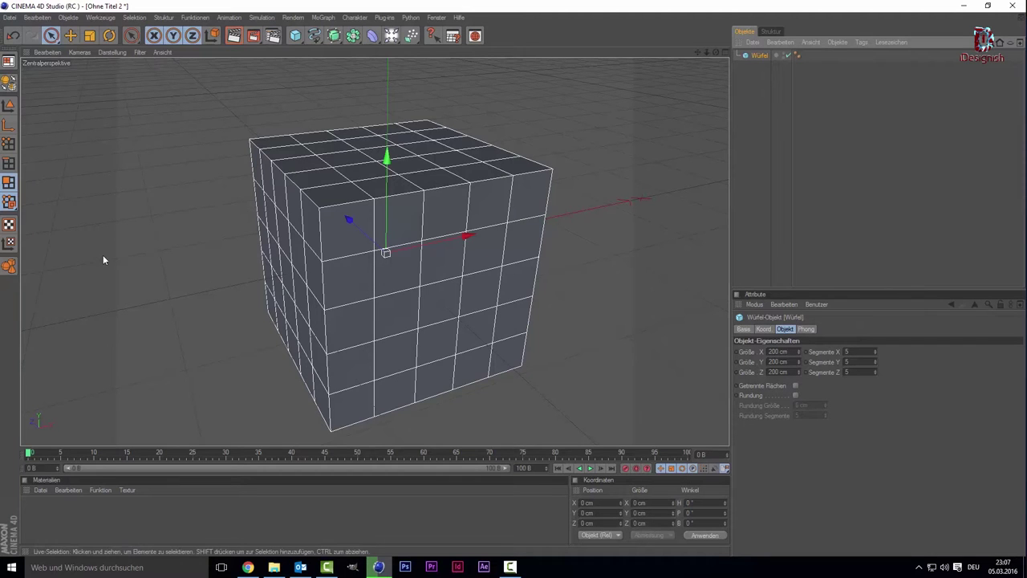
- Make the cube editable with C, enter Polygon mode, and inspect side and top faces
key(c)
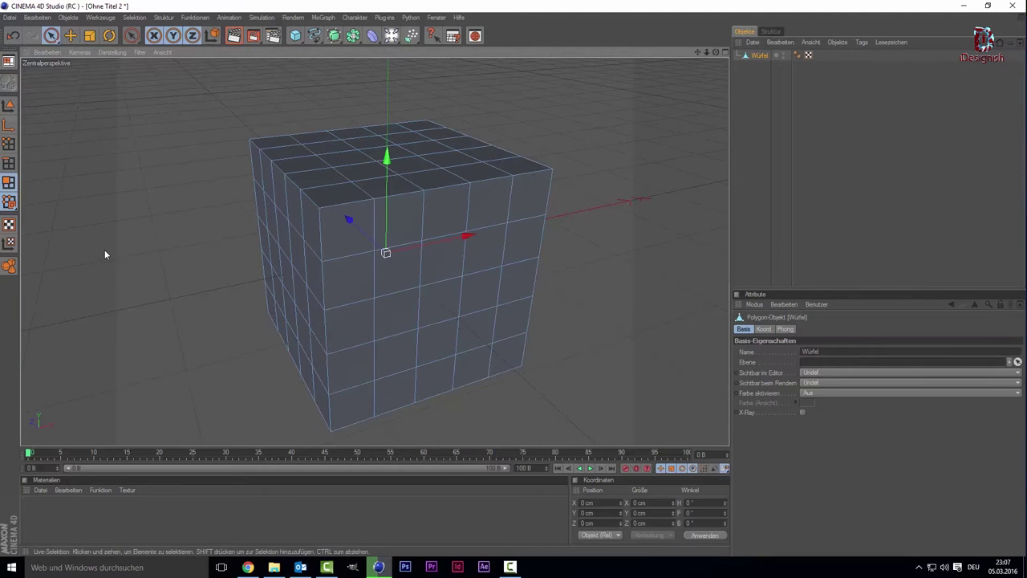
click(8, 183)
mouse_move(716, 52)
mouse_down()
mouse_move(691, 49)
mouse_move(674, 60)
mouse_up()
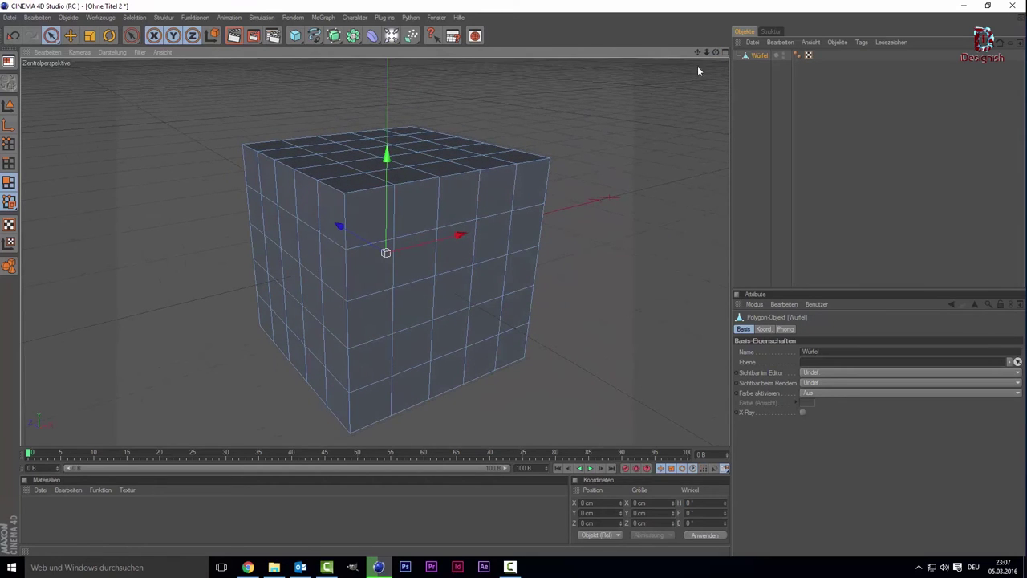
click(488, 245)
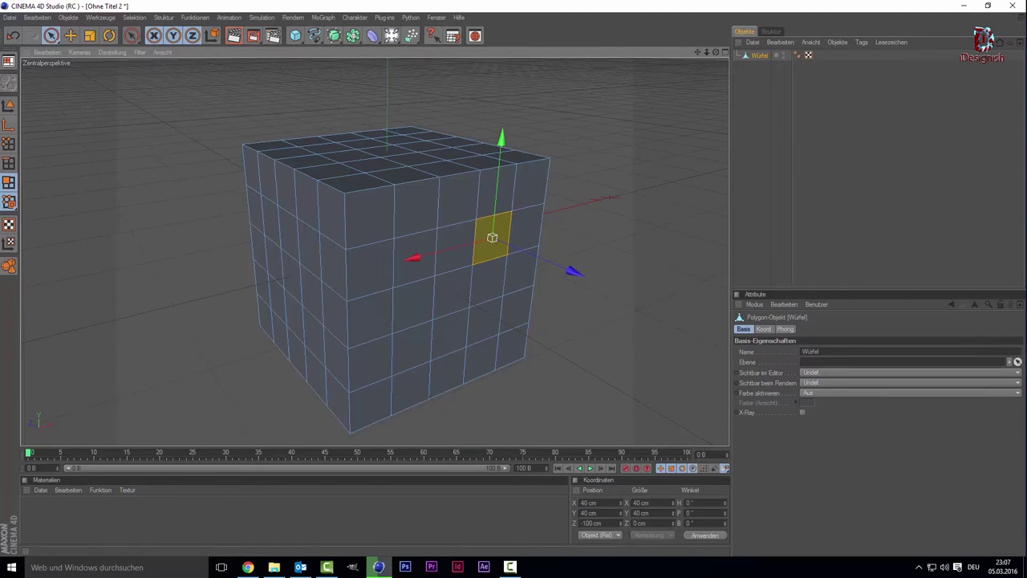
drag(716, 52, 416, 140)
click(384, 138)
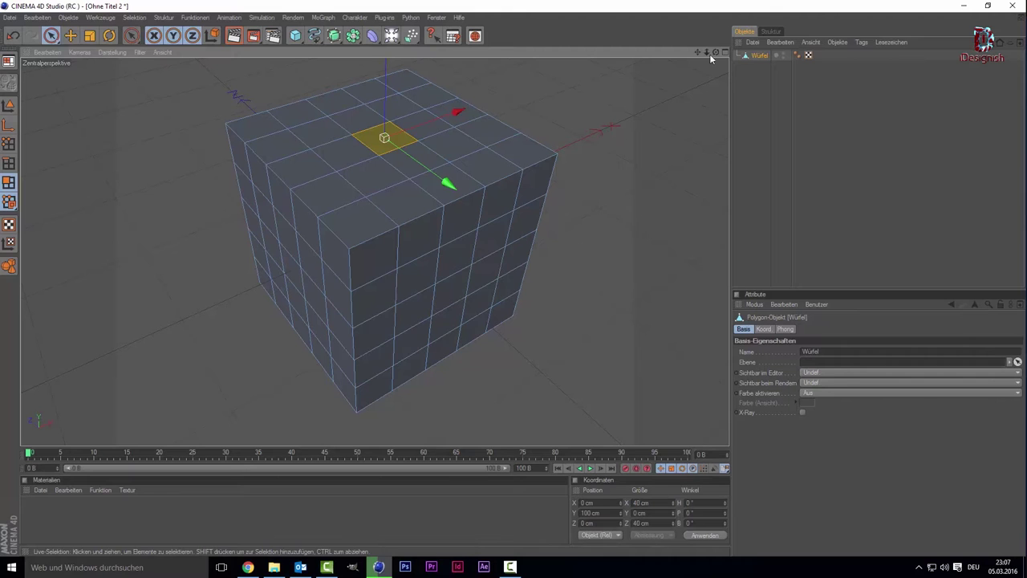
mouse_move(714, 52)
mouse_down()
mouse_move(698, 33)
mouse_move(713, 54)
mouse_up()
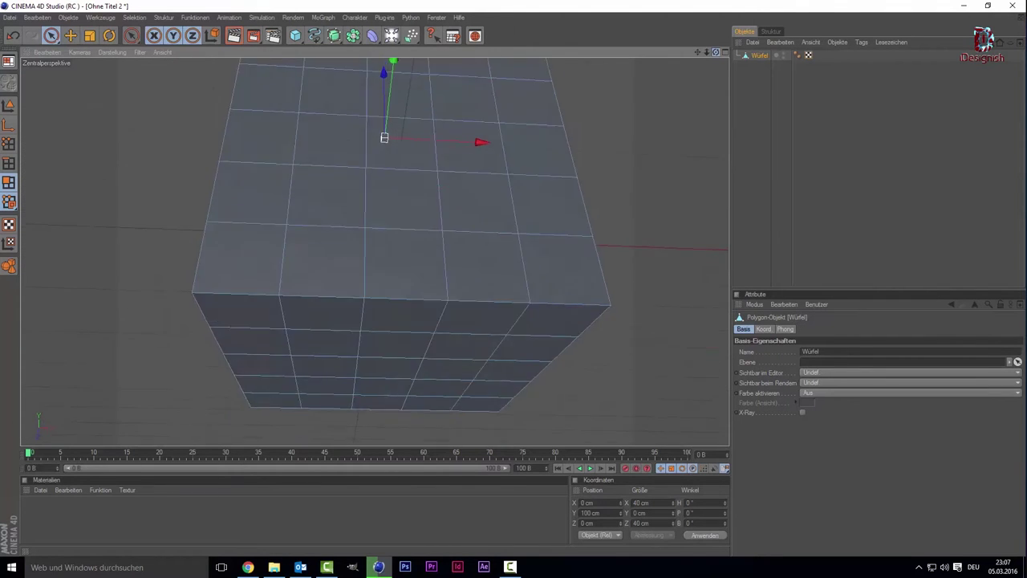
scroll(506, 195, down, 5)
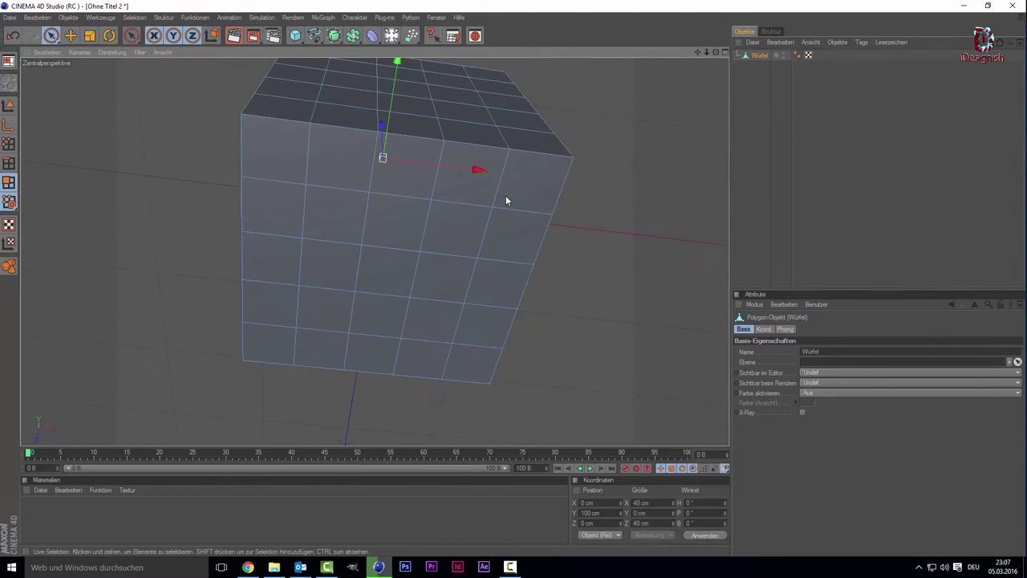
- Select two columns of three faces on the first side for a six pattern
click(338, 238)
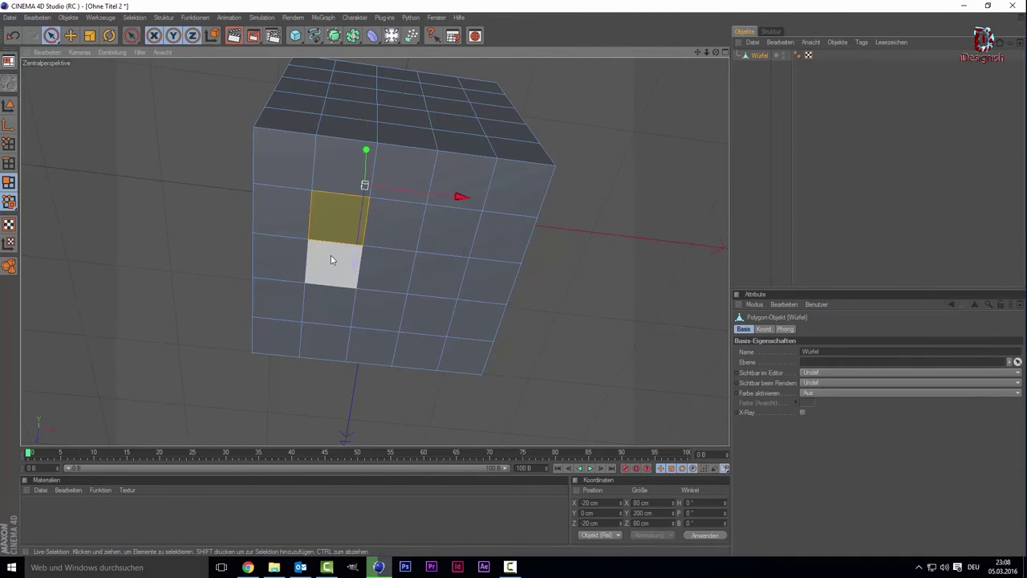
shift+drag(330, 288, 331, 321)
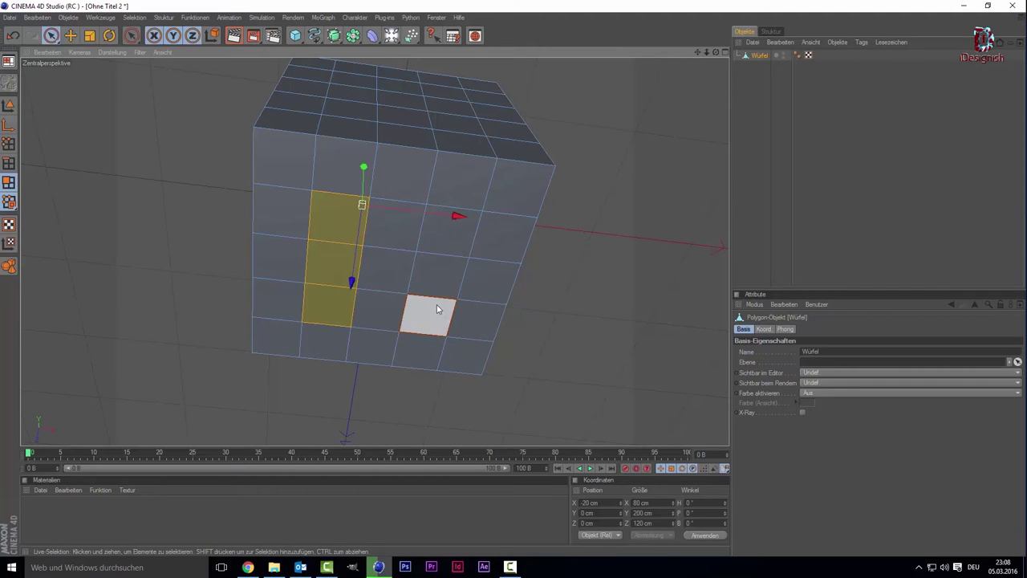
shift+drag(436, 308, 433, 241)
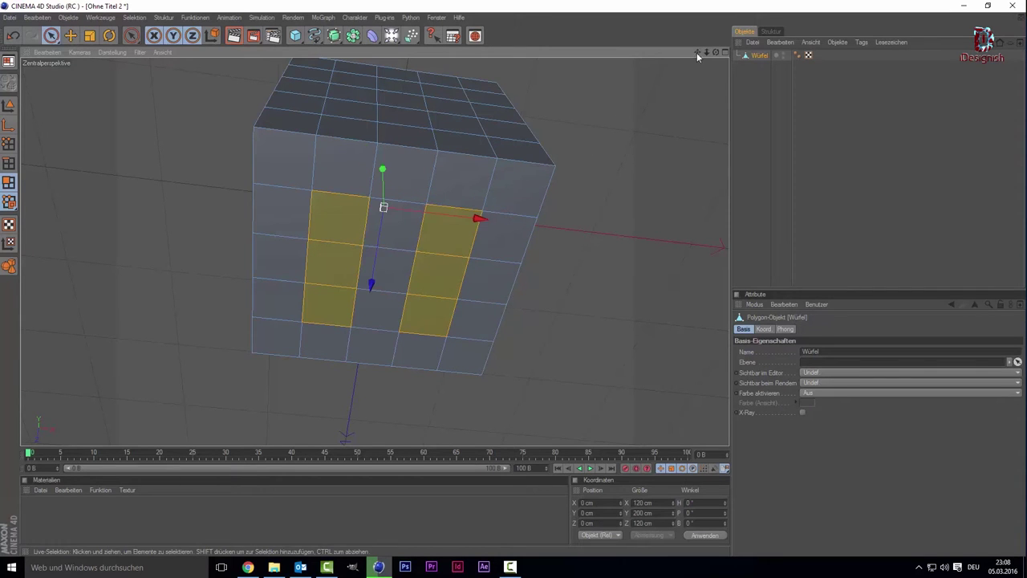
- On the next side, add the four corner faces to the selection
mouse_move(713, 51)
mouse_down()
mouse_move(706, 113)
mouse_move(722, 105)
mouse_move(714, 100)
mouse_up()
click(338, 193)
shift+click(351, 296)
shift+click(459, 278)
shift+click(471, 197)
- On the opposite side, add the centre and lower-left pip faces
drag(715, 53, 594, 57)
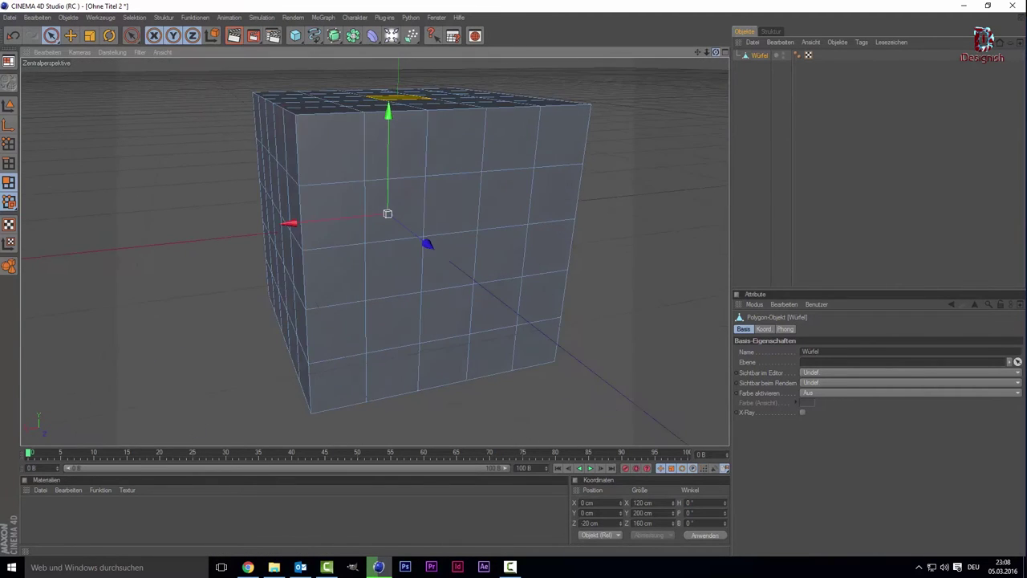
shift+click(466, 246)
shift+click(396, 313)
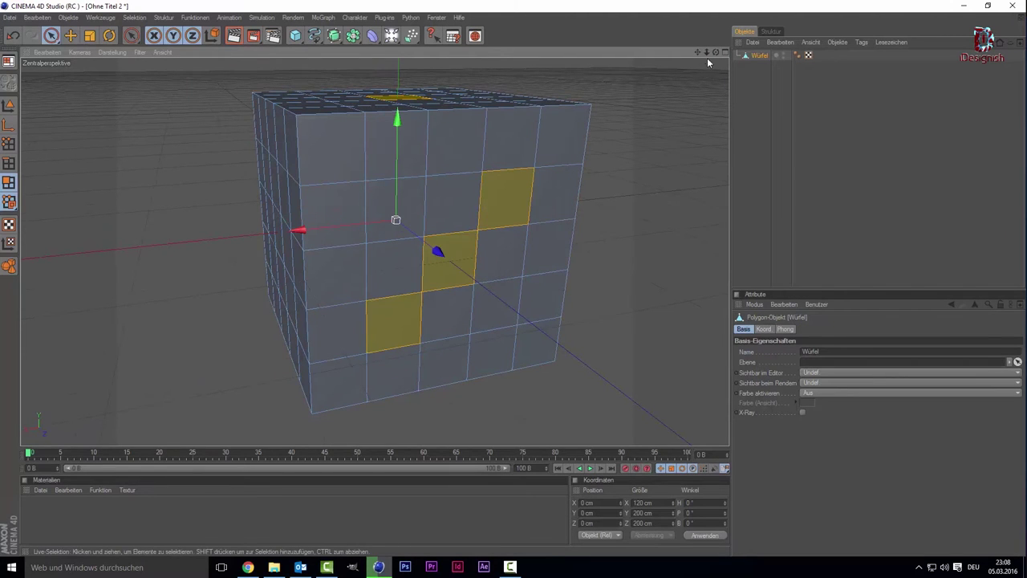
- Mark a dice-five pattern of corner and centre faces on the front side
drag(715, 54, 690, 56)
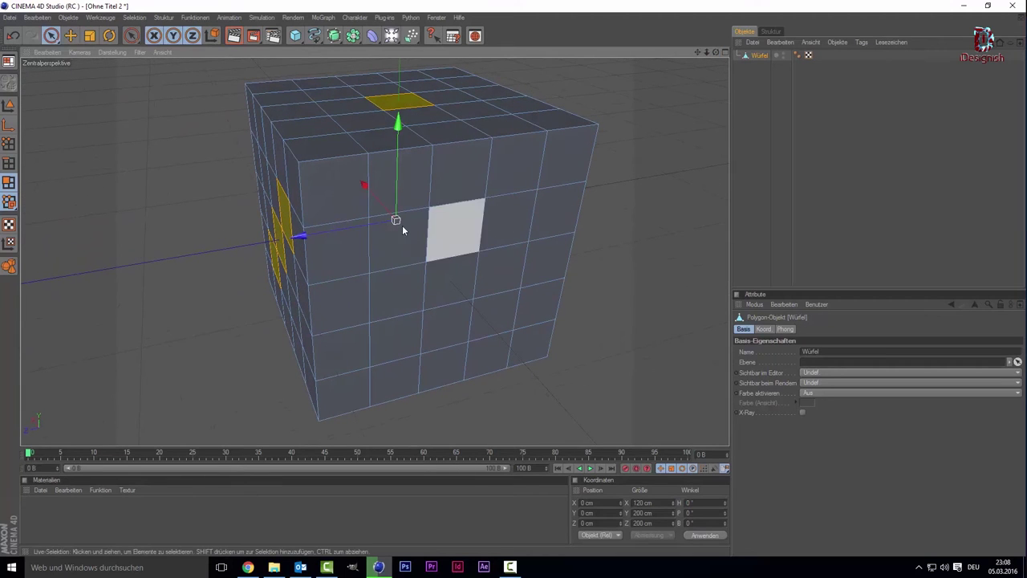
shift+click(404, 245)
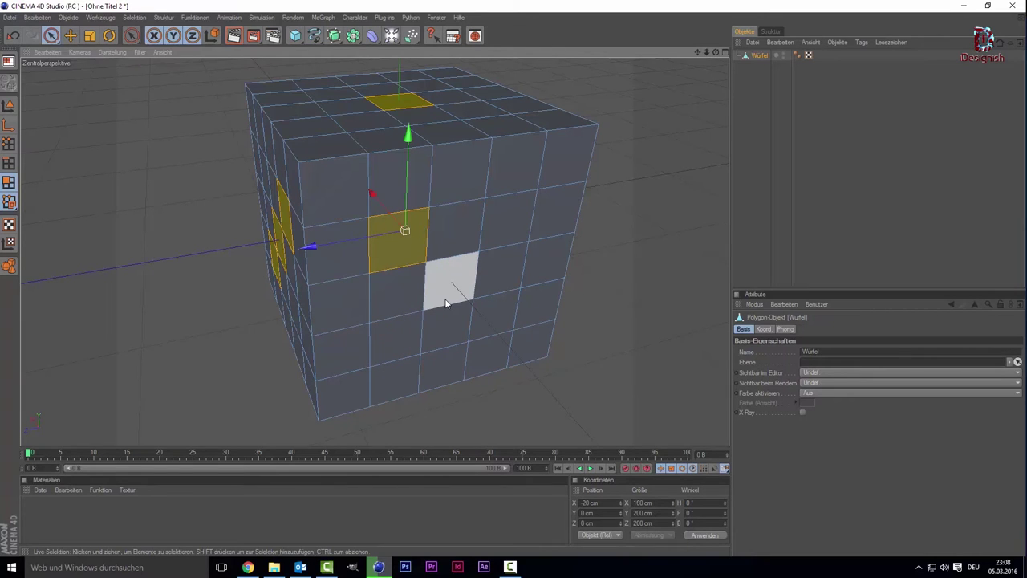
shift+click(385, 298)
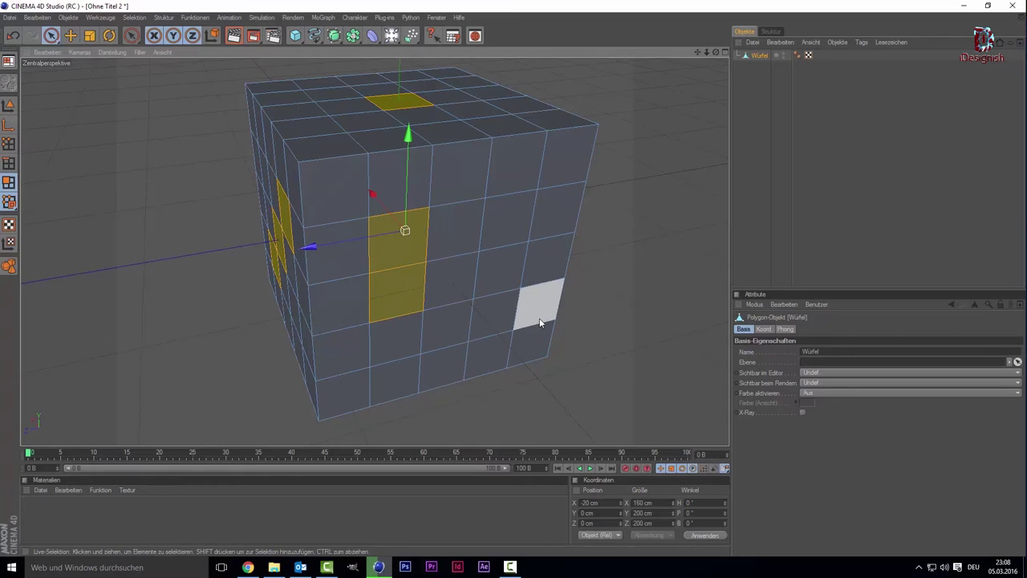
key(ctrl+z)
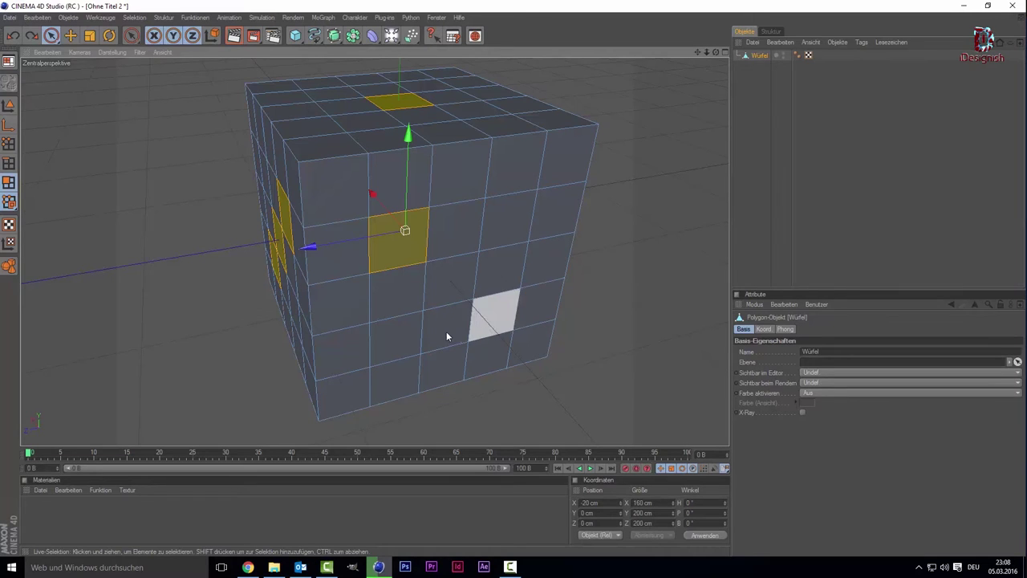
shift+click(409, 340)
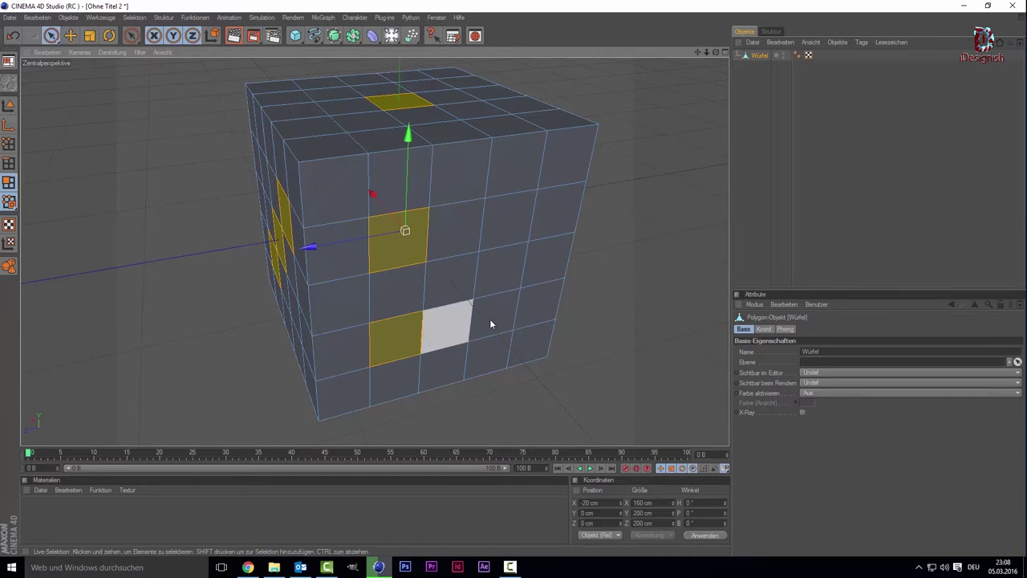
shift+click(512, 230)
shift+click(447, 270)
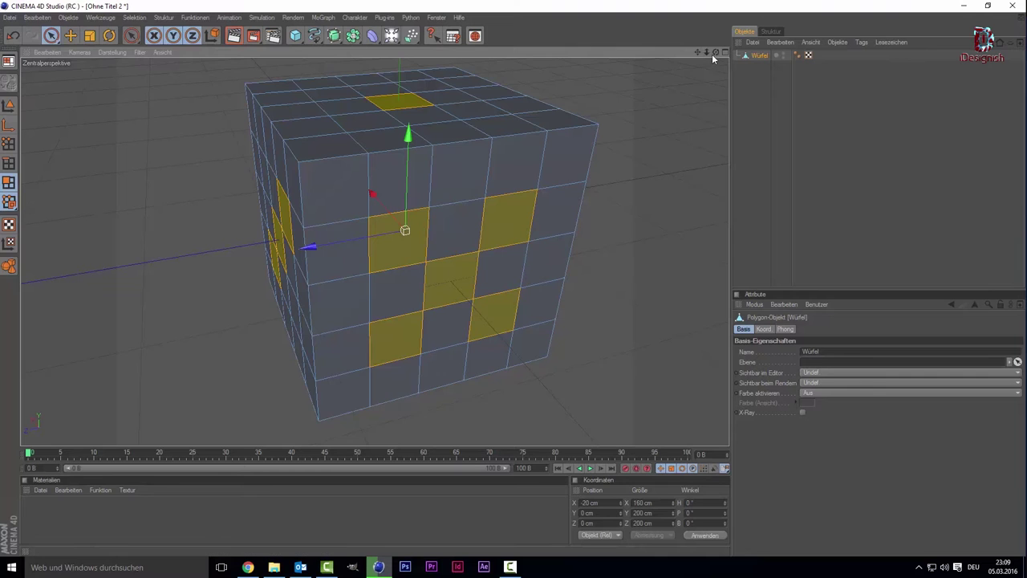
- Add two diagonally opposite faces on the right side for a dice-two pattern
mouse_move(715, 51)
mouse_down()
mouse_move(658, 64)
mouse_move(682, 241)
mouse_move(594, 241)
mouse_move(576, 278)
mouse_up()
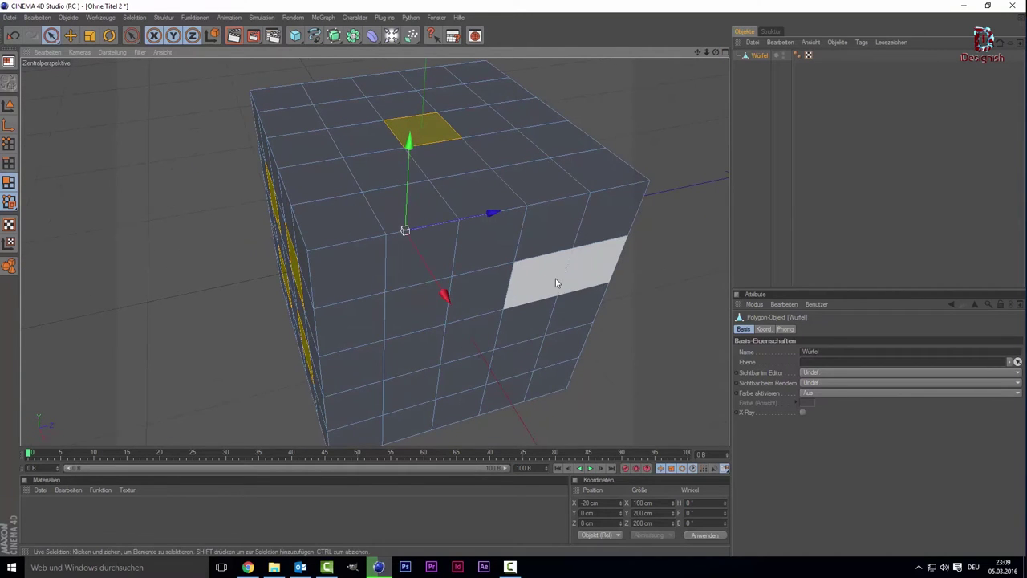
shift+click(554, 281)
shift+click(415, 384)
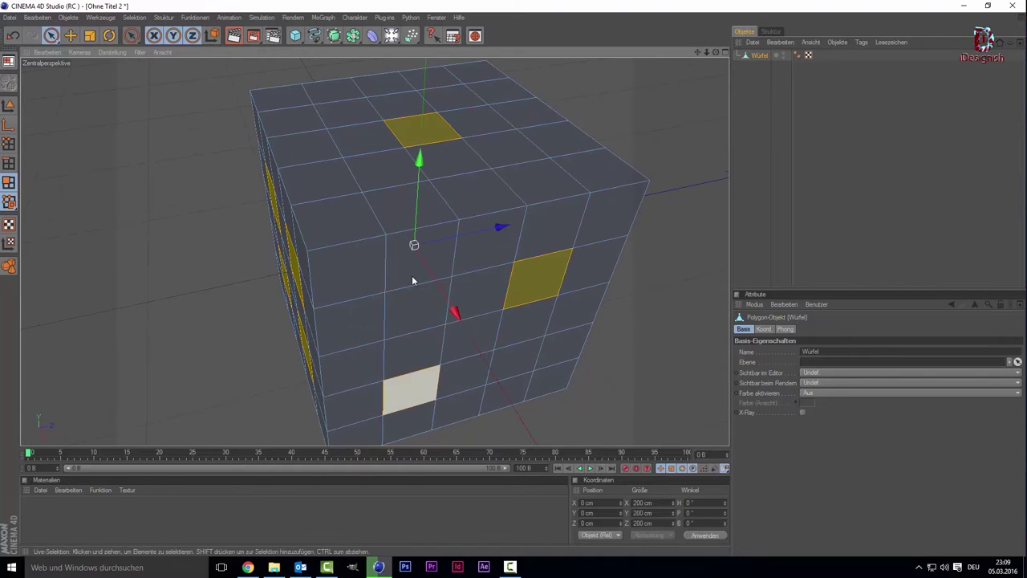
scroll(452, 255, down, 2)
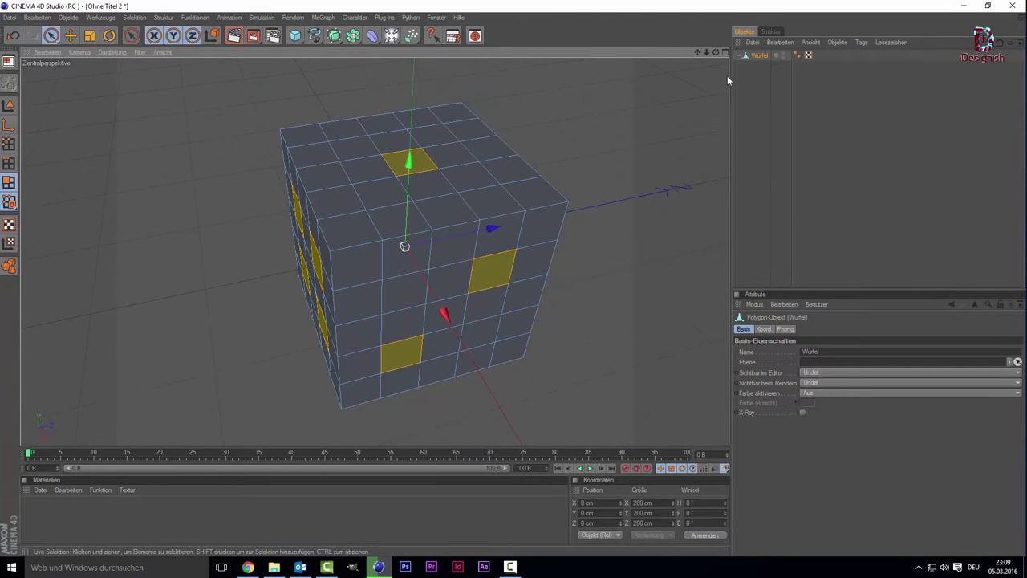
mouse_move(717, 53)
mouse_down()
mouse_move(690, 64)
mouse_move(496, 304)
mouse_up()
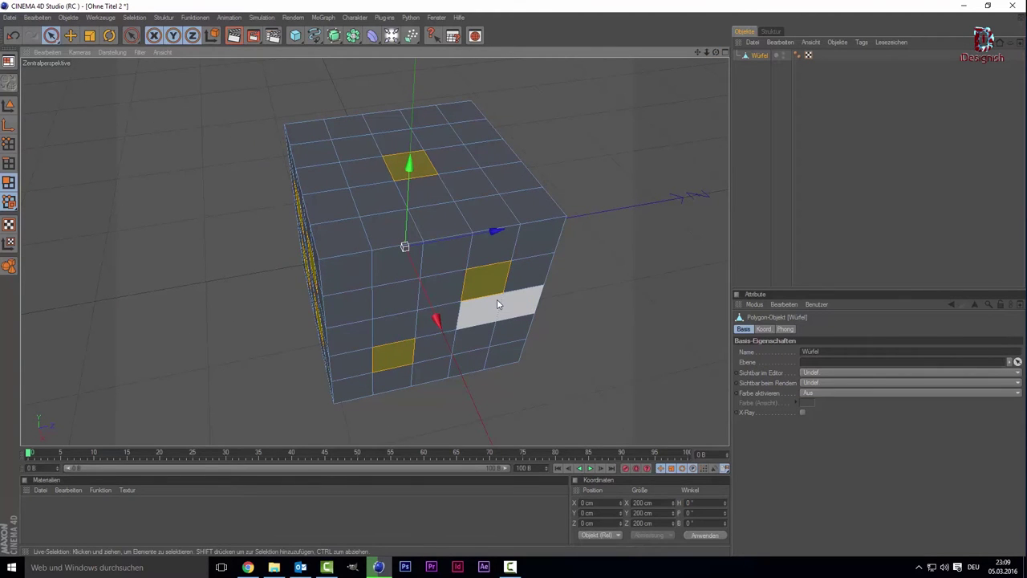
- Extrude the selected pip faces with Extrudieren, then undo the extrusion
right_click(497, 301)
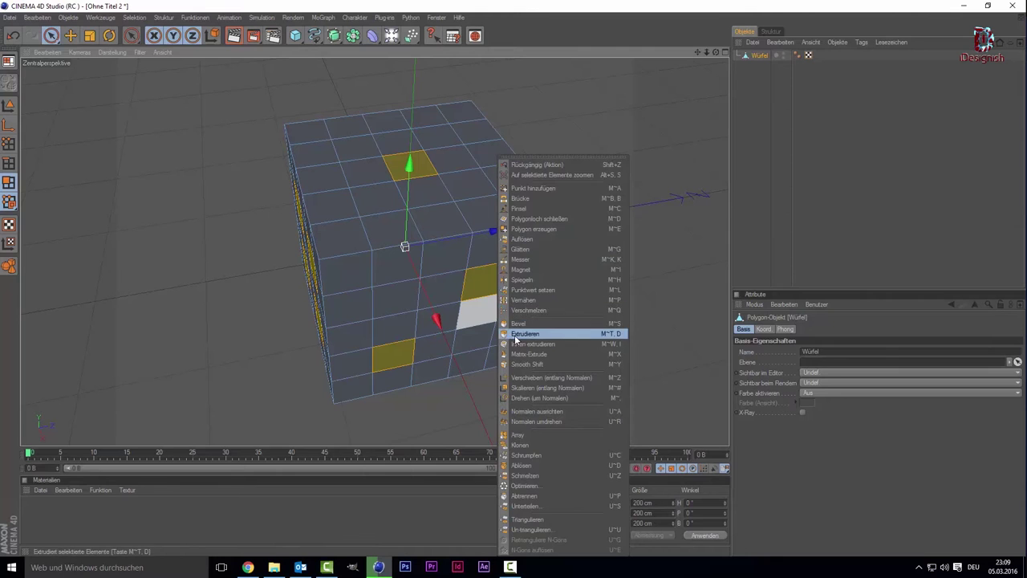
click(515, 335)
drag(405, 246, 405, 246)
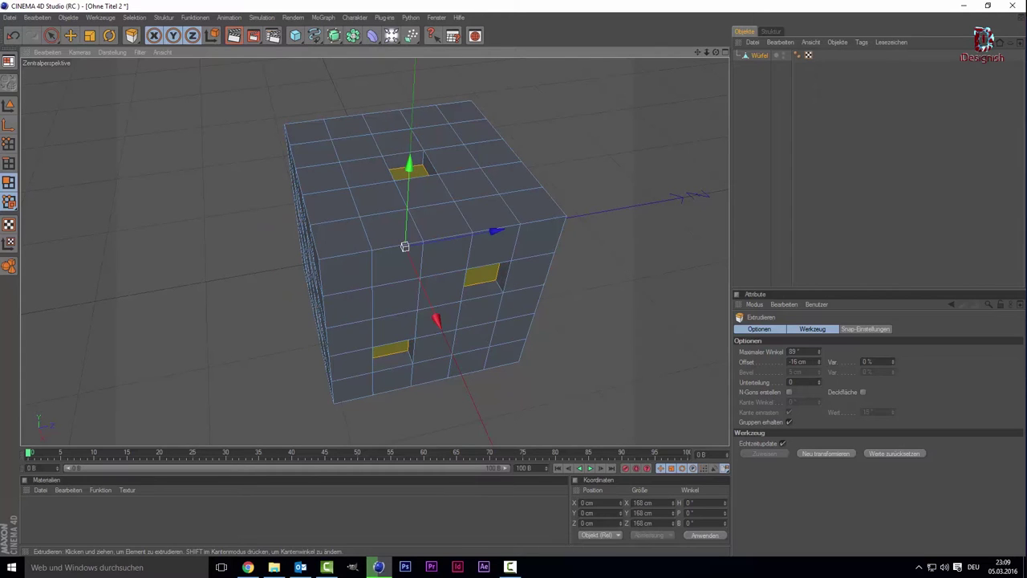
drag(405, 246, 404, 247)
drag(404, 247, 405, 246)
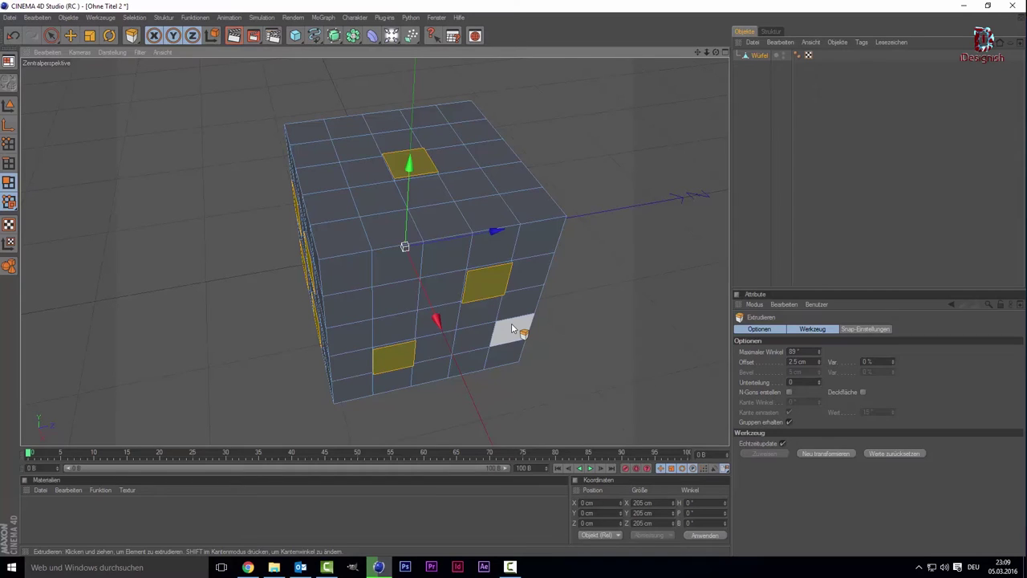
key(ctrl+z)
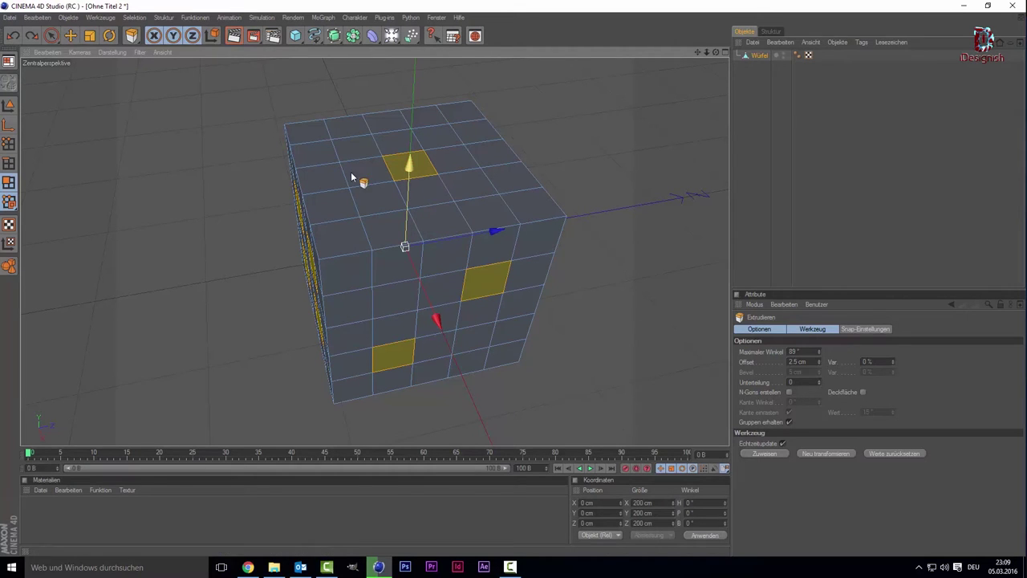
click(133, 17)
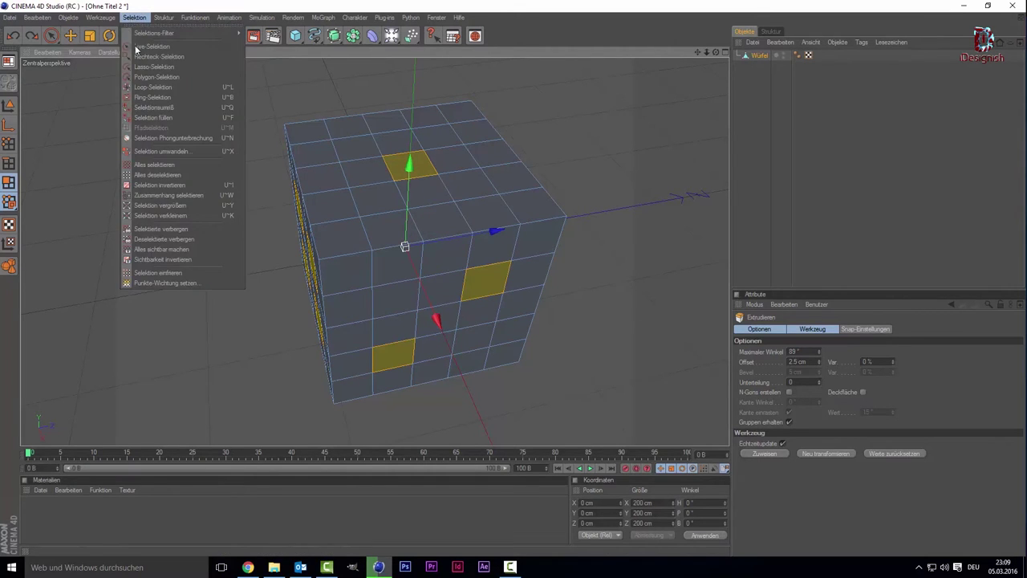
- Freeze the pip selection as a Polygon-Auswahl tag, then select other single top faces
click(161, 272)
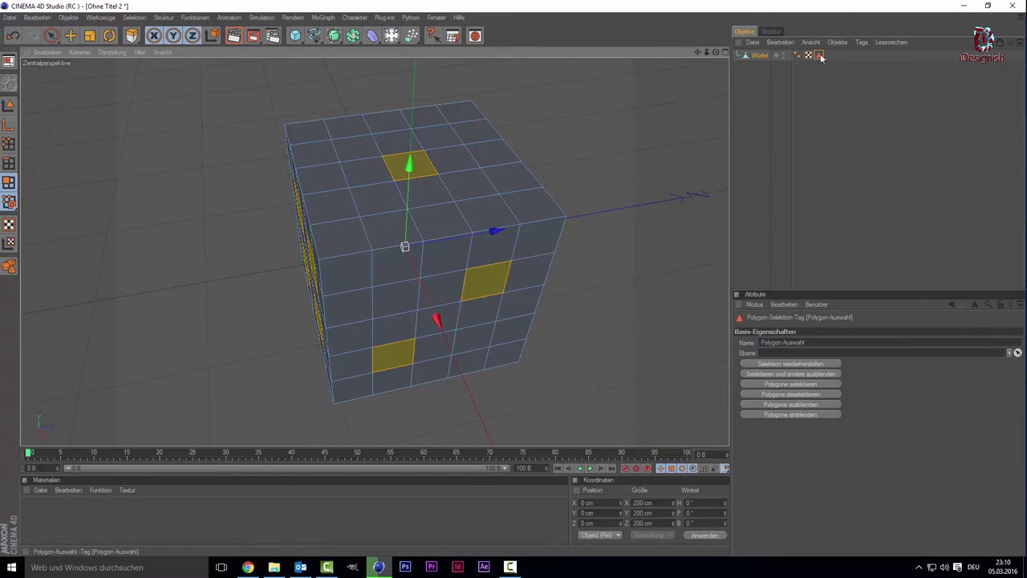
key(d)
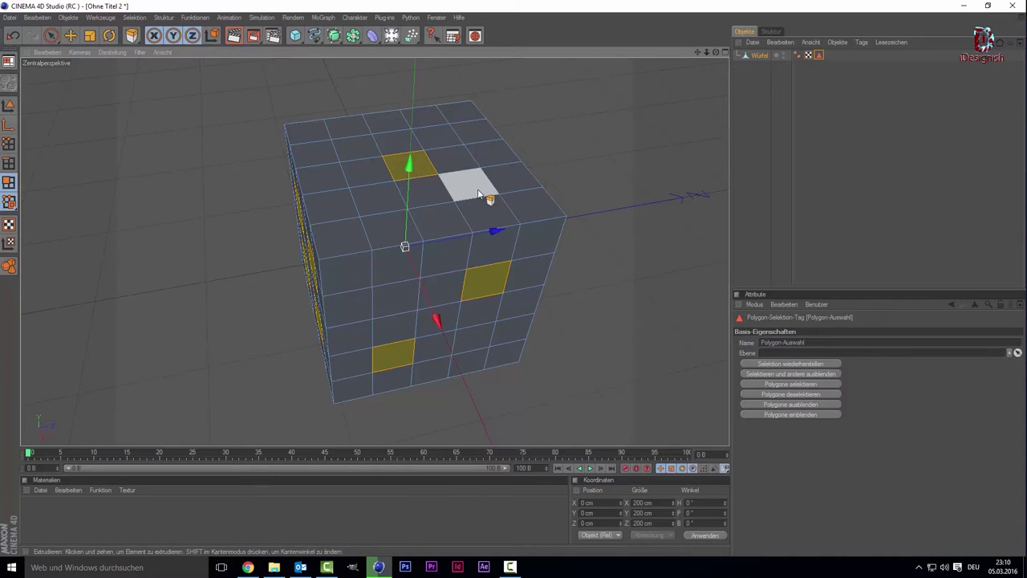
click(479, 193)
click(428, 138)
click(377, 201)
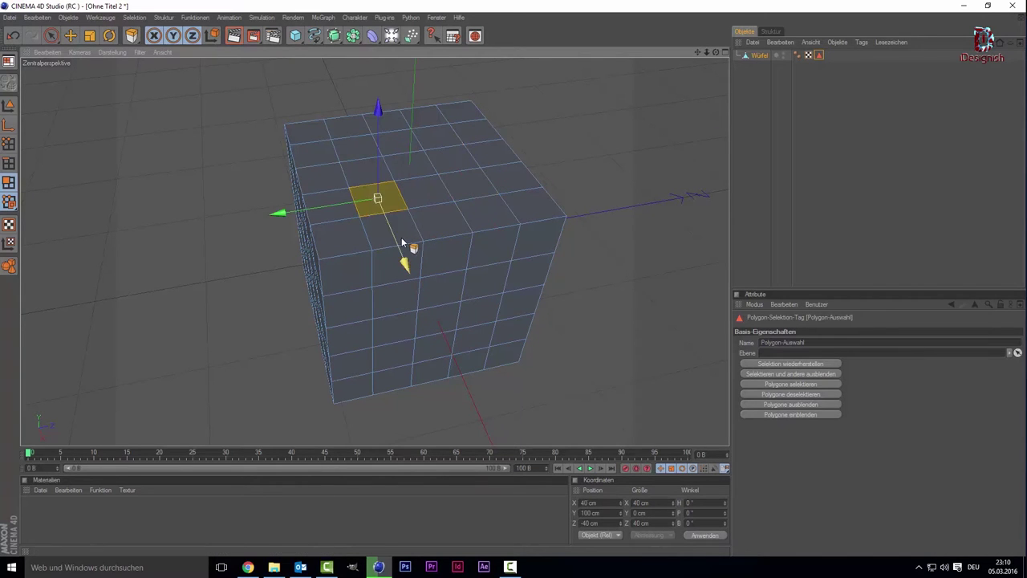
click(482, 213)
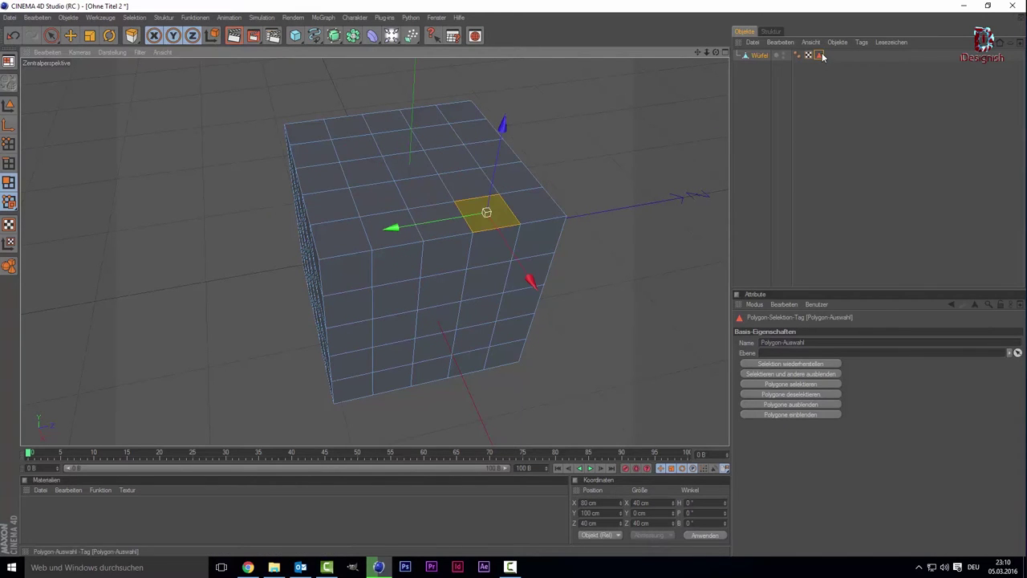
- Restore the pip selection from the Polygon-Auswahl tag and add a Kugel sphere
double_click(820, 54)
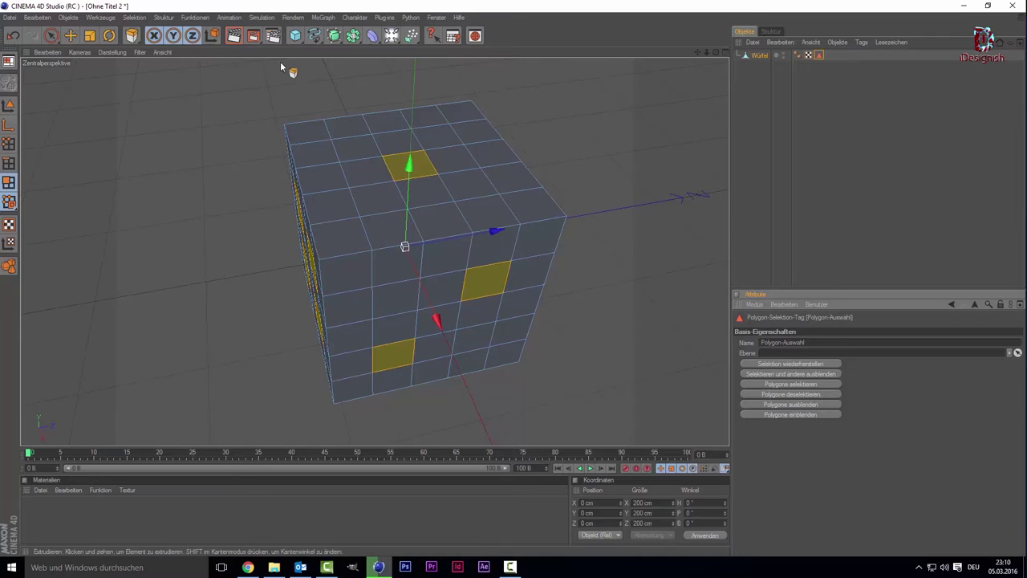
click(298, 39)
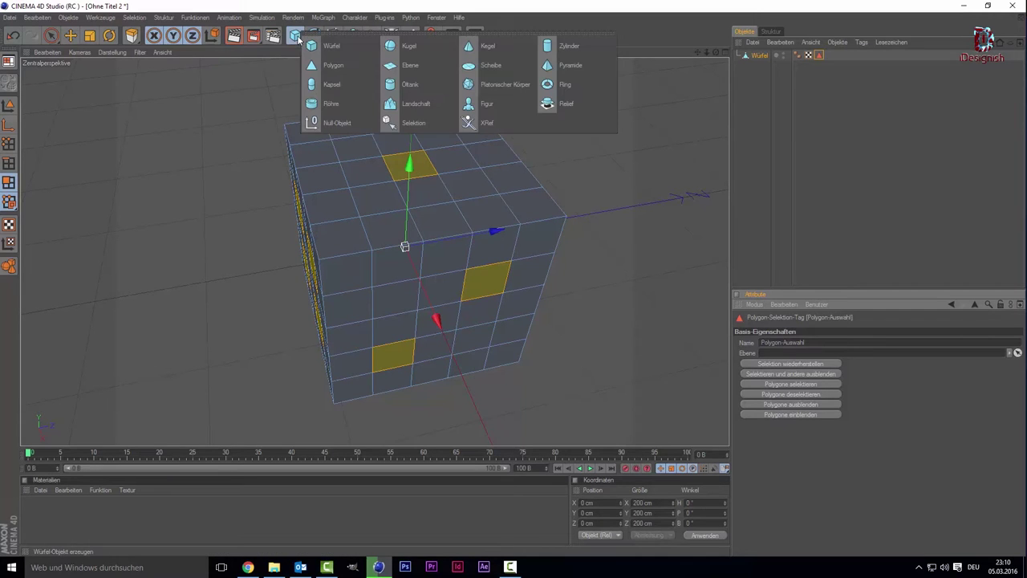
click(410, 46)
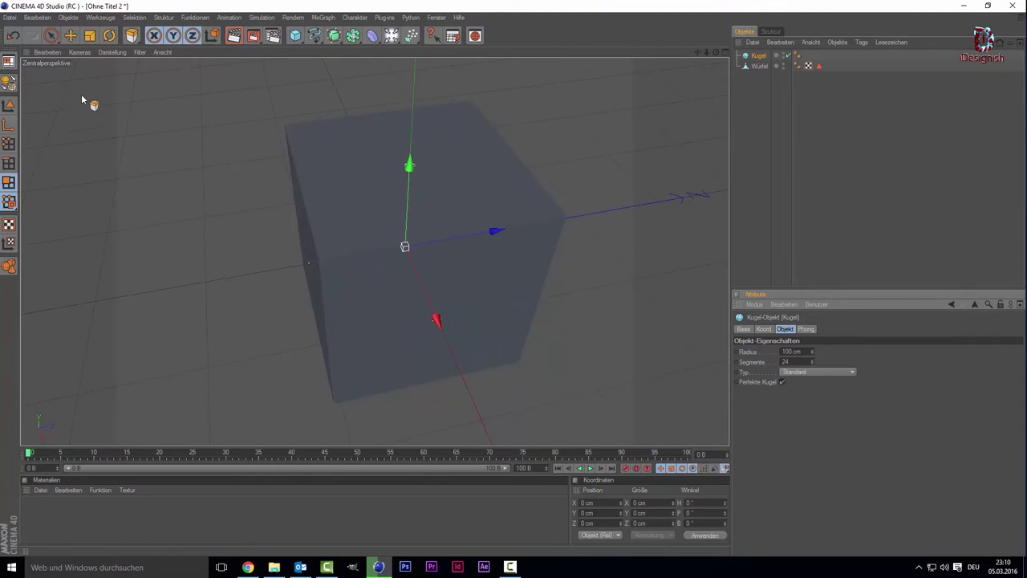
- Set the Kugel radius to 10 cm and lift it to the cube's top
click(55, 37)
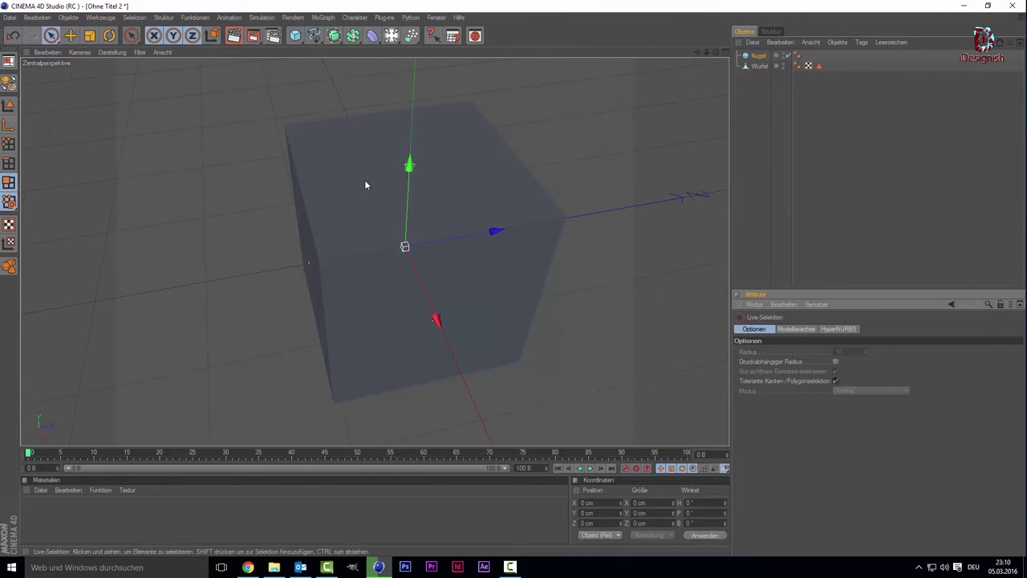
drag(409, 165, 543, 194)
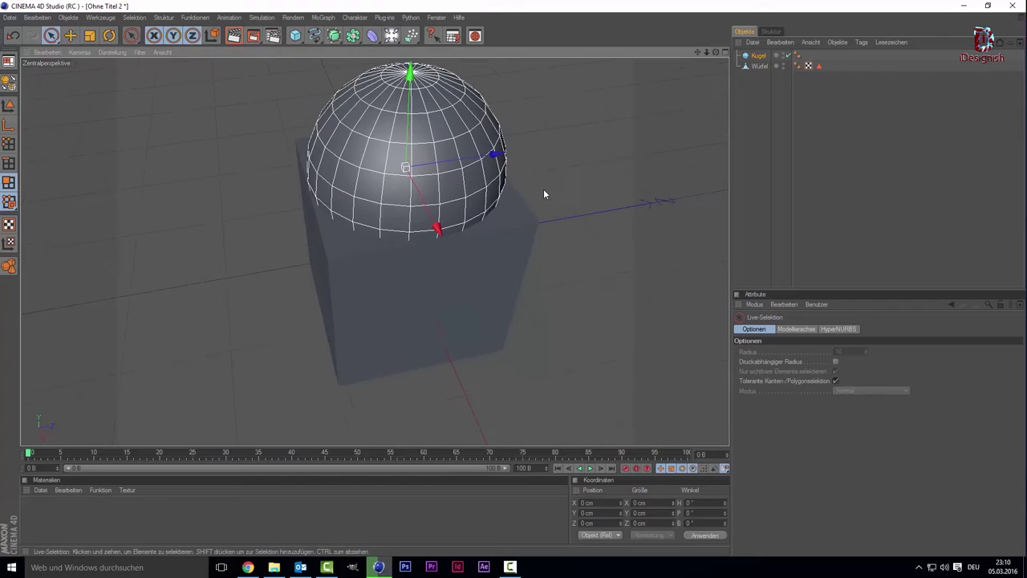
click(761, 56)
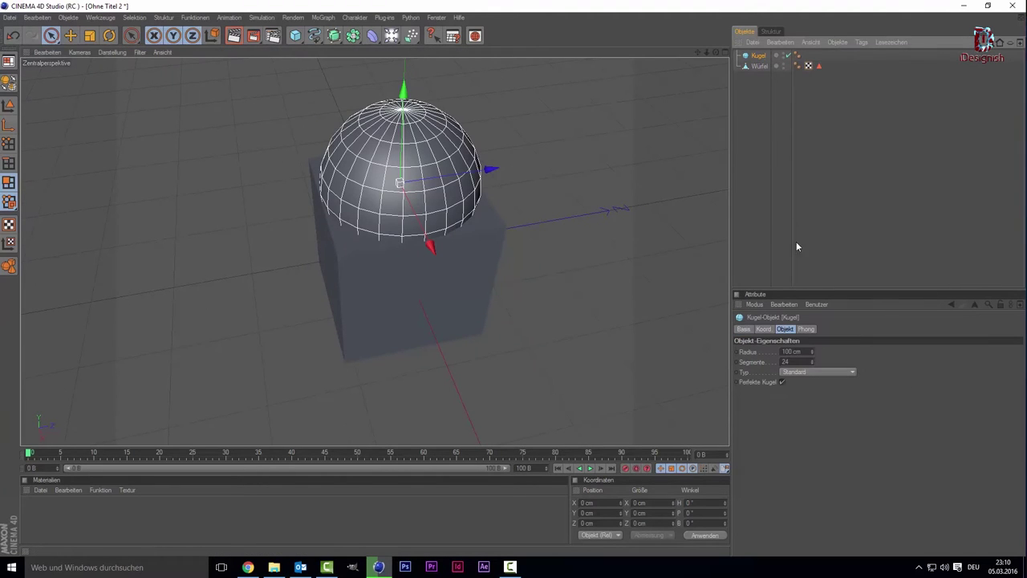
double_click(791, 352)
text(10)
key(Return)
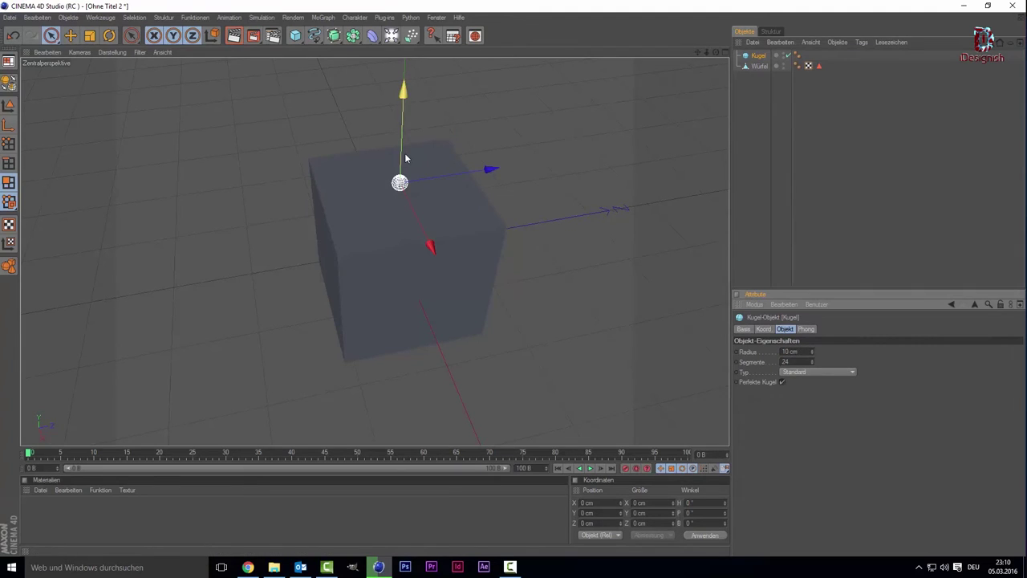
drag(405, 152, 405, 111)
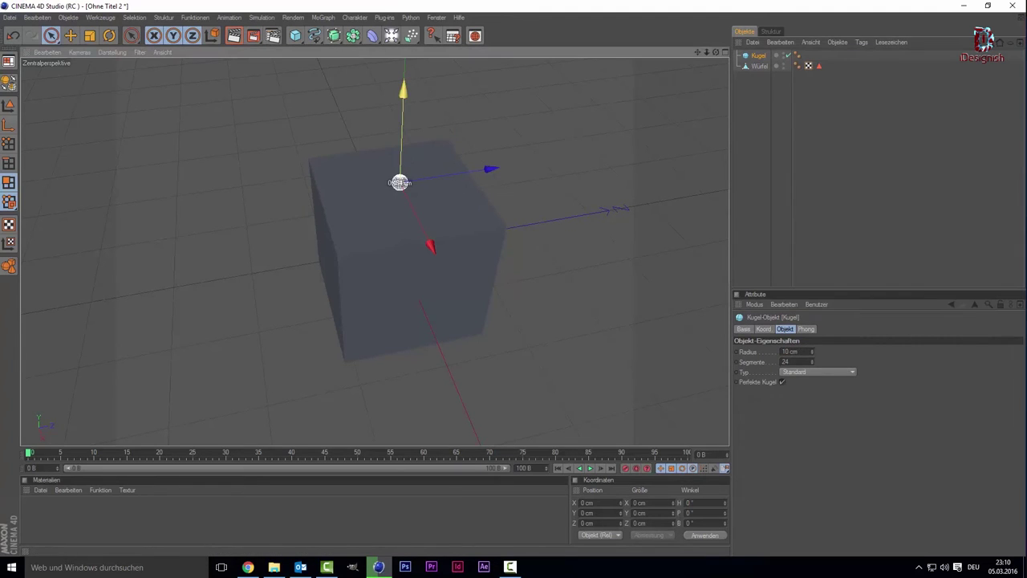
- Add a MoGraph Klon cloner and put the Kugel inside it
click(291, 18)
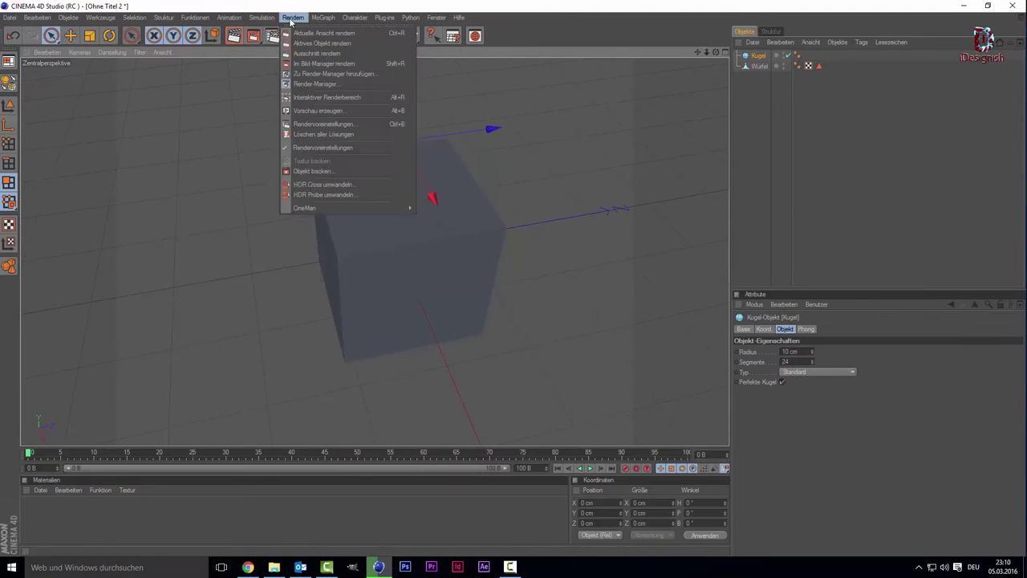
click(313, 7)
click(321, 17)
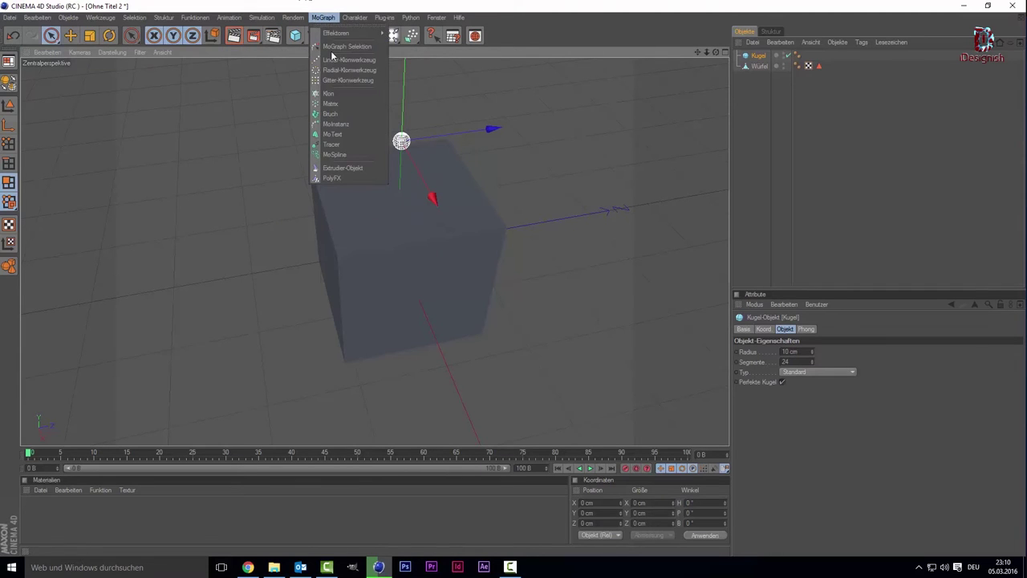
click(329, 93)
drag(755, 70, 760, 57)
- Set the Klon mode to Objekt with Würfel as the target object
click(758, 56)
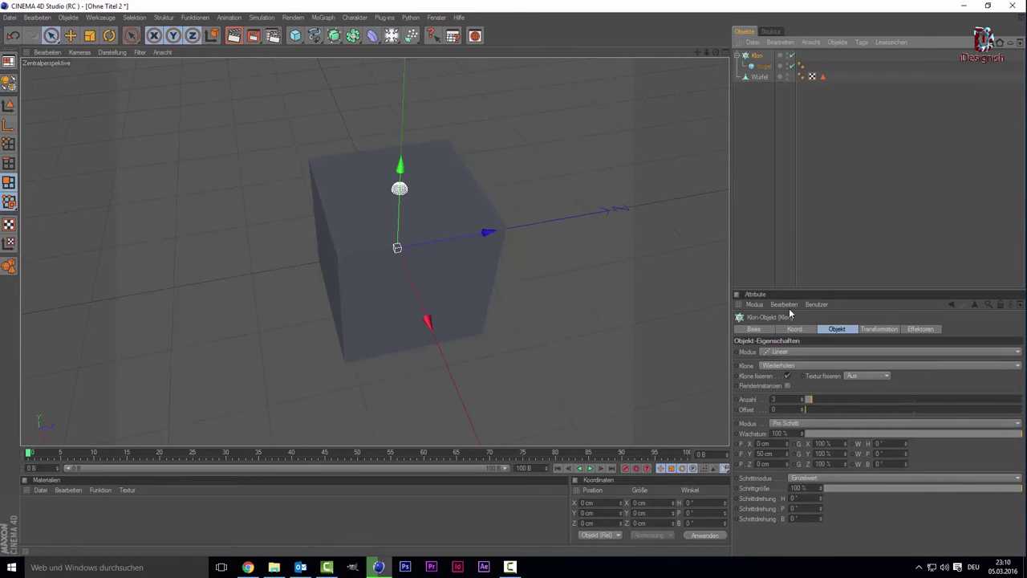
click(793, 351)
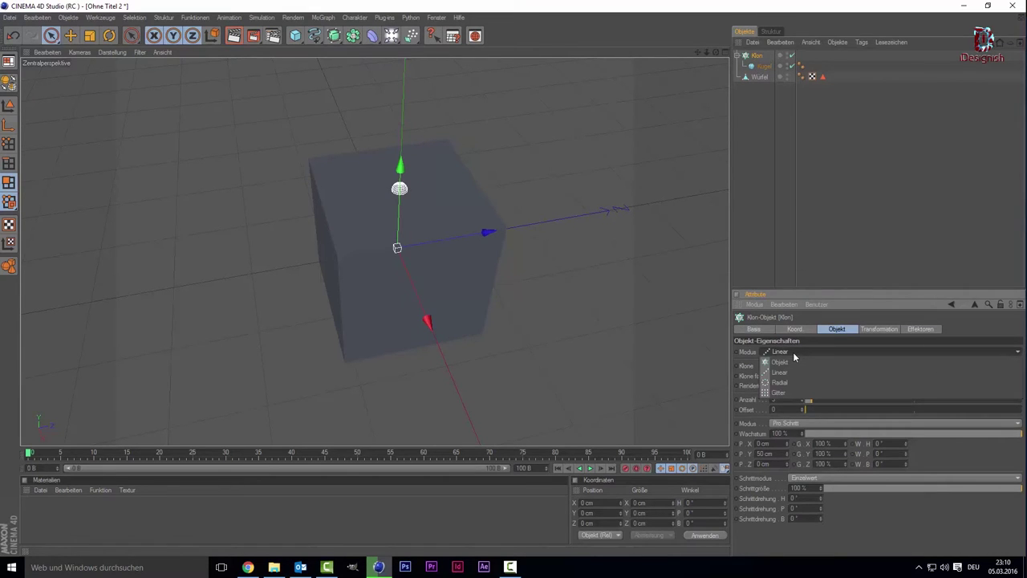
click(794, 359)
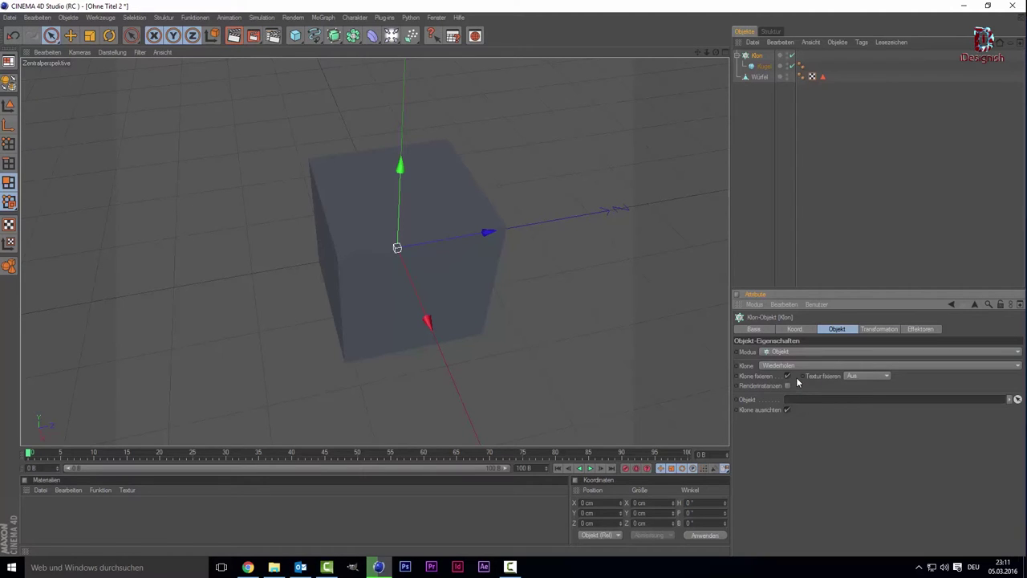
drag(758, 66, 810, 399)
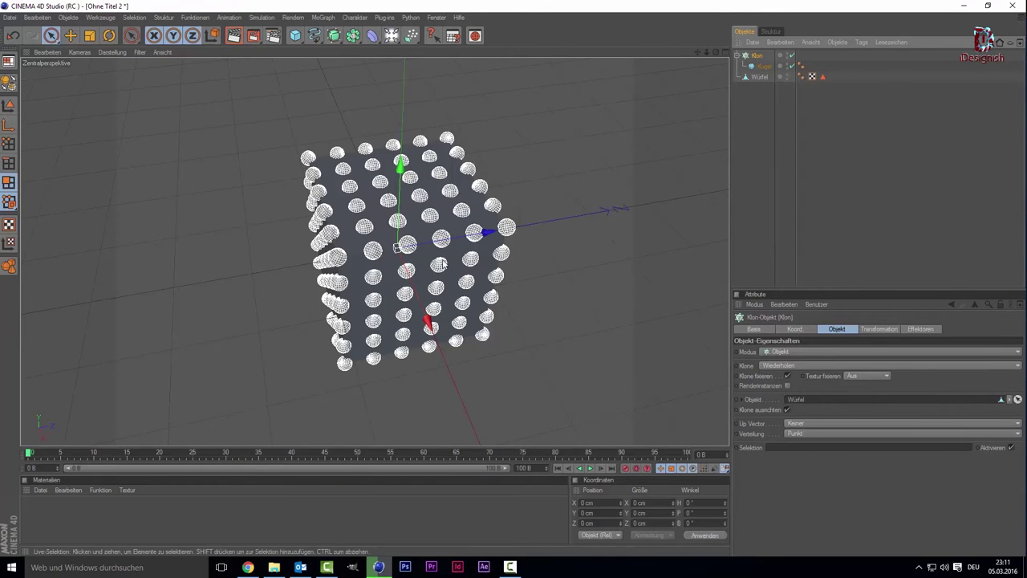
- Put the Polygon-Auswahl tag in the Klon's Selektion field so clones appear only on pip faces
scroll(442, 261, up, 1)
scroll(441, 252, up, 2)
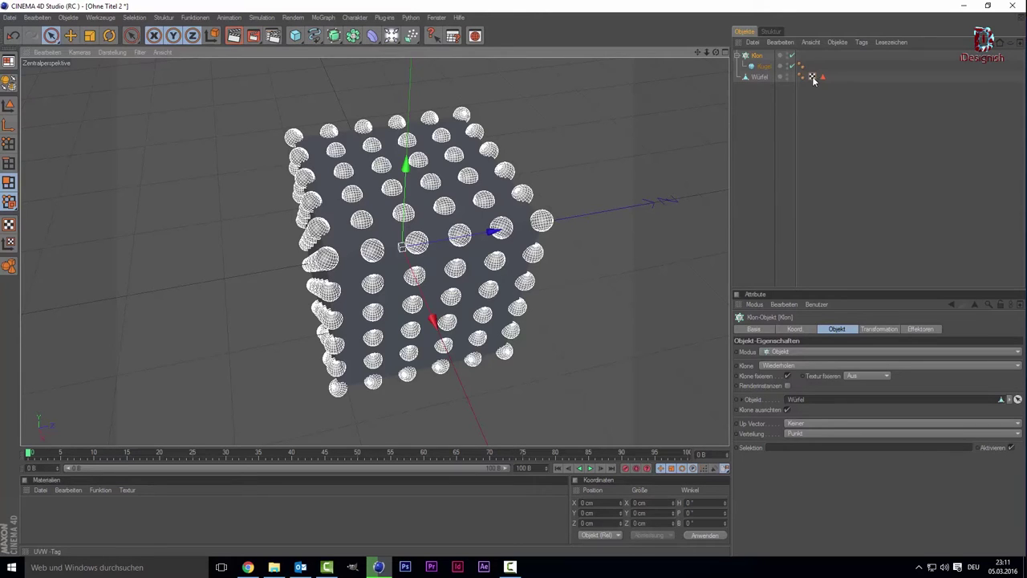
drag(823, 80, 814, 451)
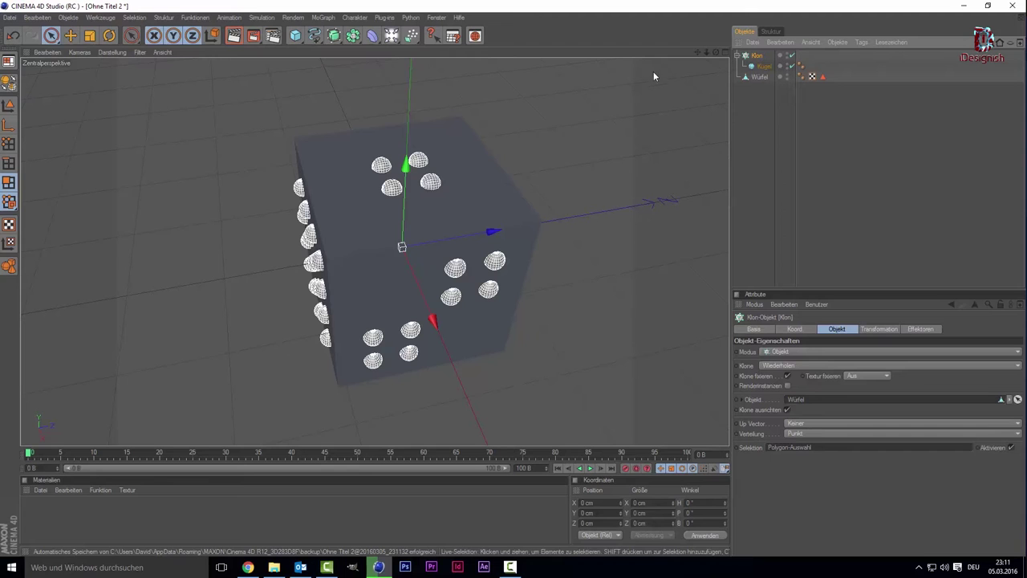
mouse_move(712, 52)
mouse_down()
mouse_move(674, 33)
mouse_move(698, 48)
mouse_move(642, 42)
mouse_up()
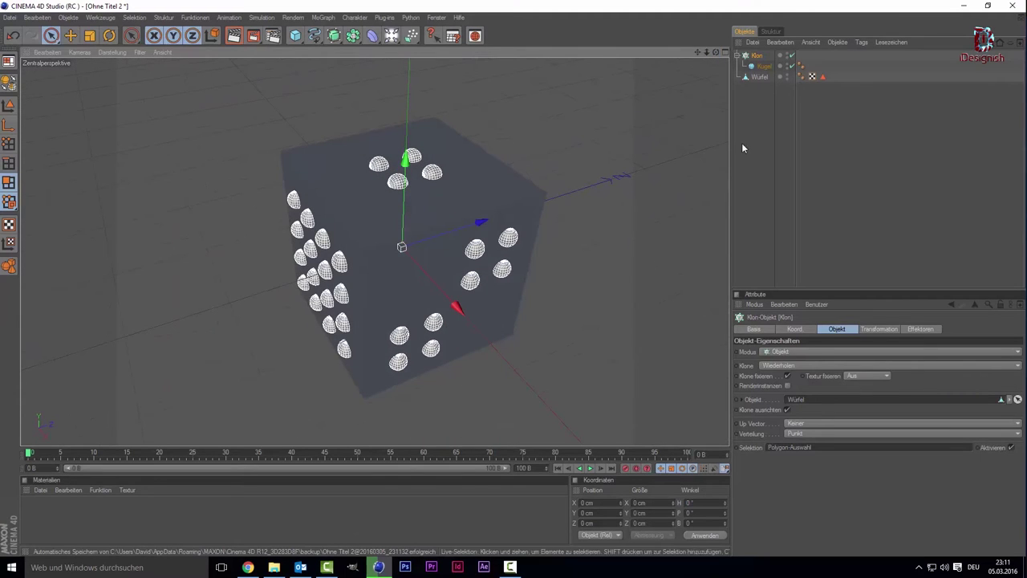
click(817, 80)
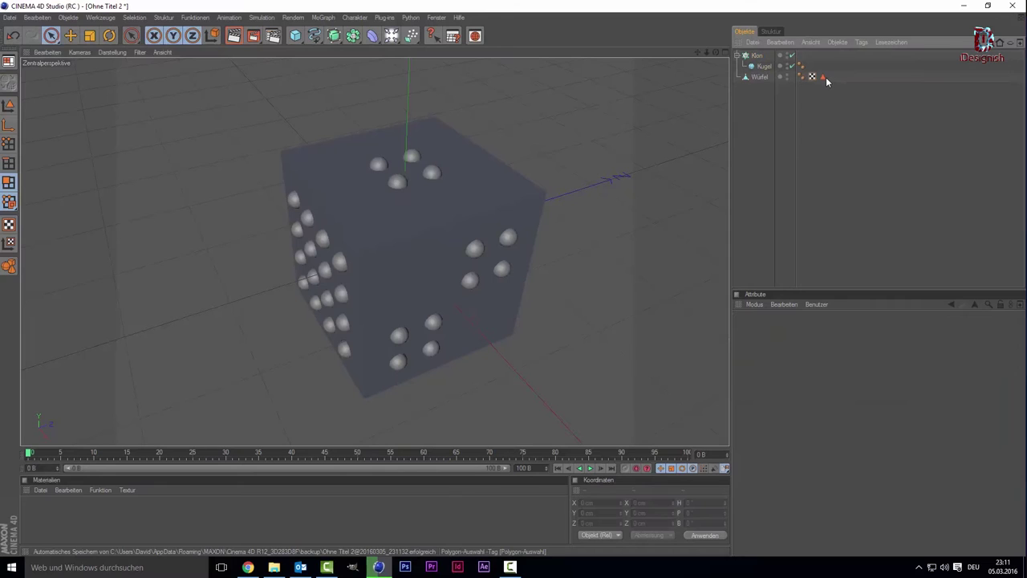
click(825, 80)
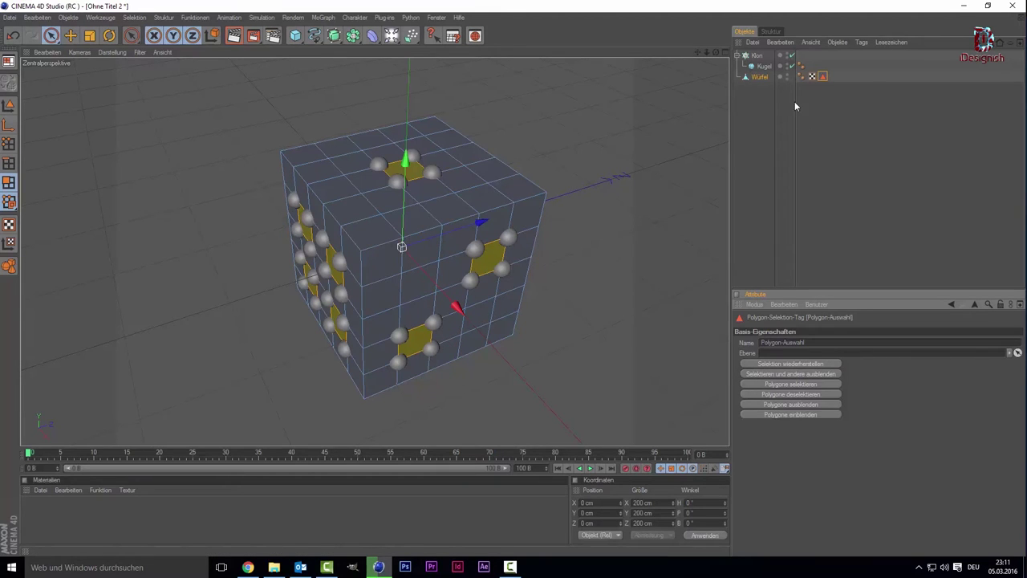
click(767, 56)
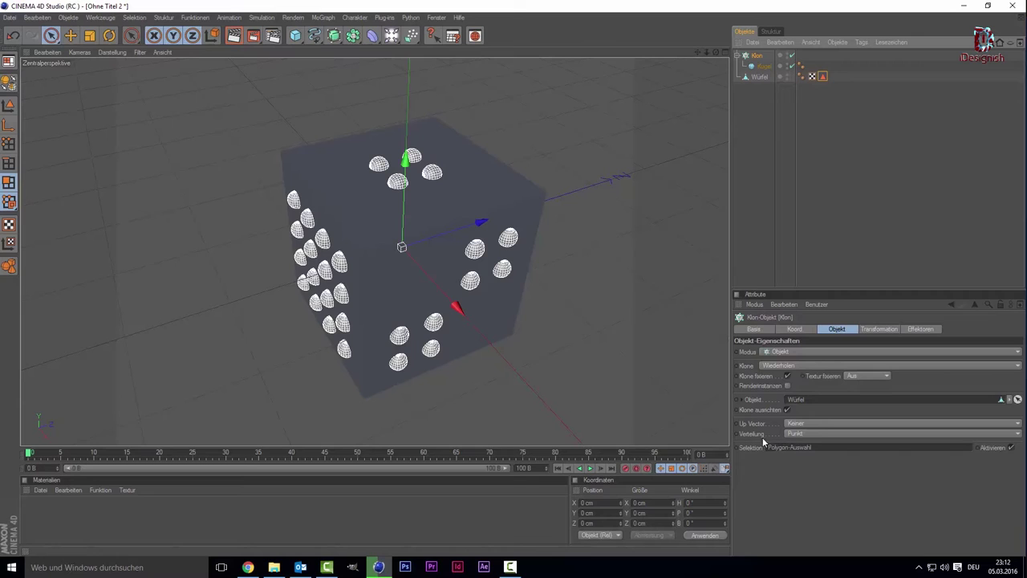
- Set the Klon distribution to Polygonmitte, centring one sphere on each pip face
click(795, 437)
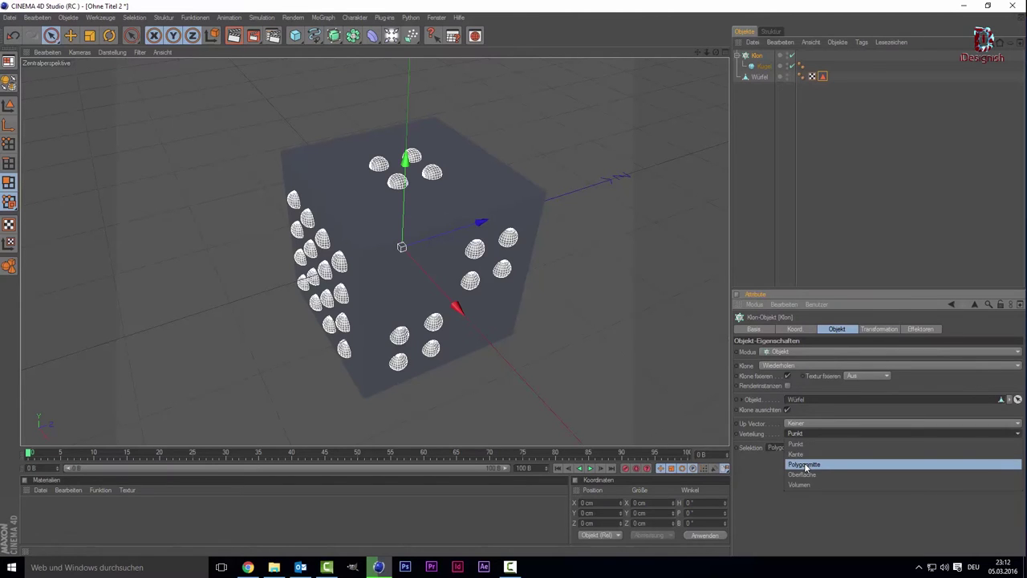
click(806, 465)
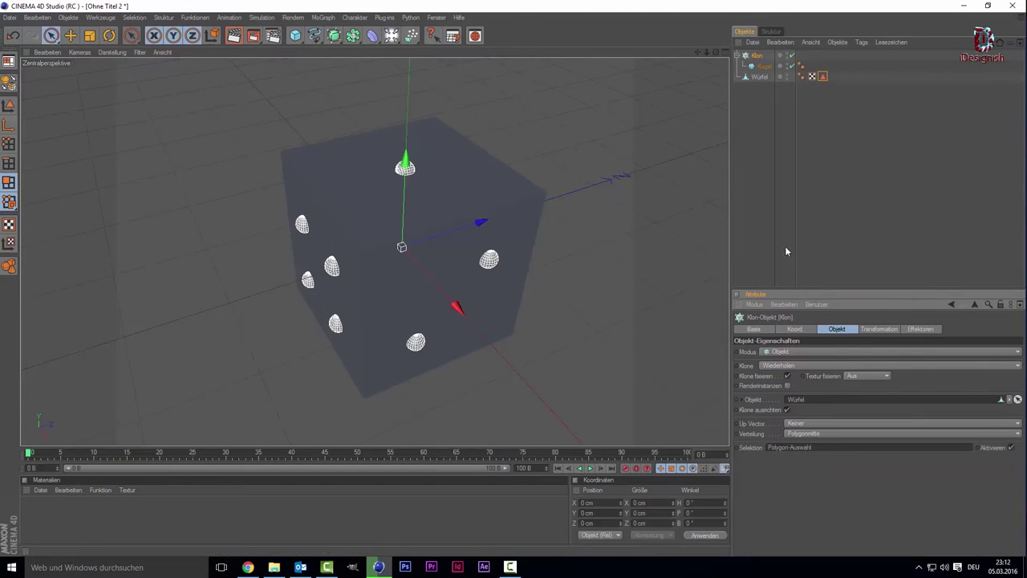
click(822, 76)
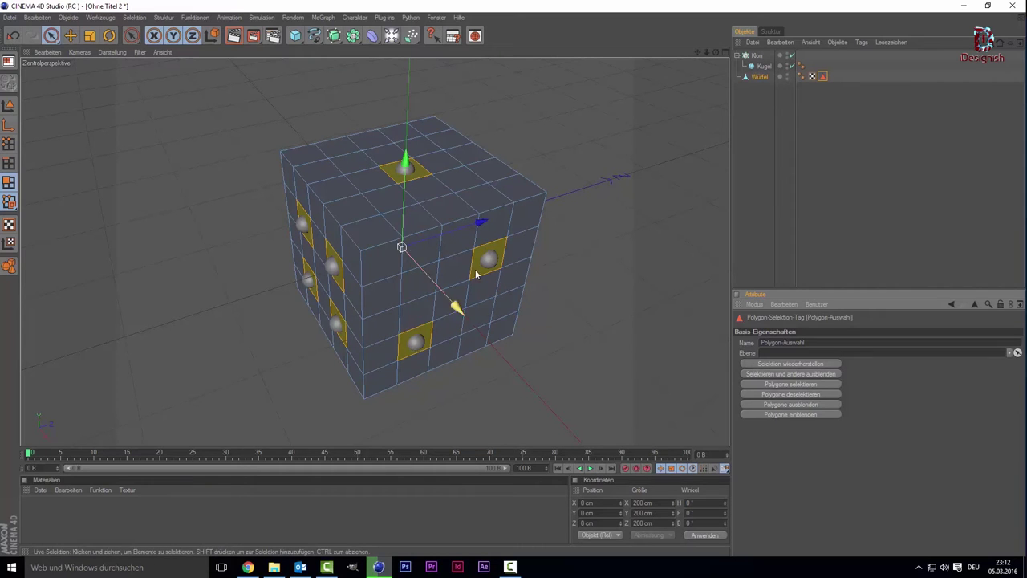
click(790, 205)
mouse_move(715, 52)
mouse_down()
mouse_move(690, 73)
mouse_move(702, 66)
mouse_up()
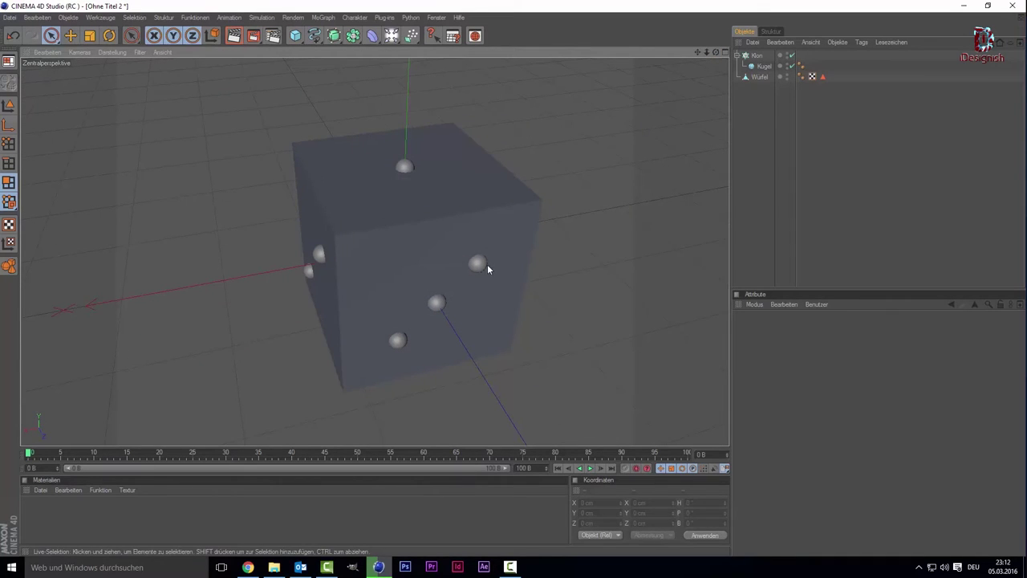
- Add a Boole object and nest the Klon spheres and Würfel cube under it to carve pip hollows
click(324, 16)
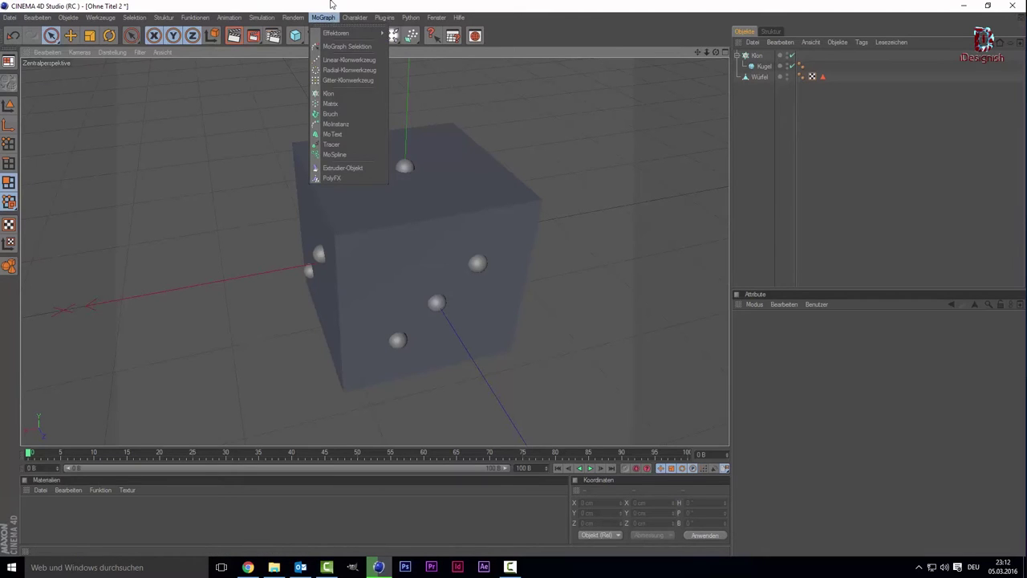
click(331, 8)
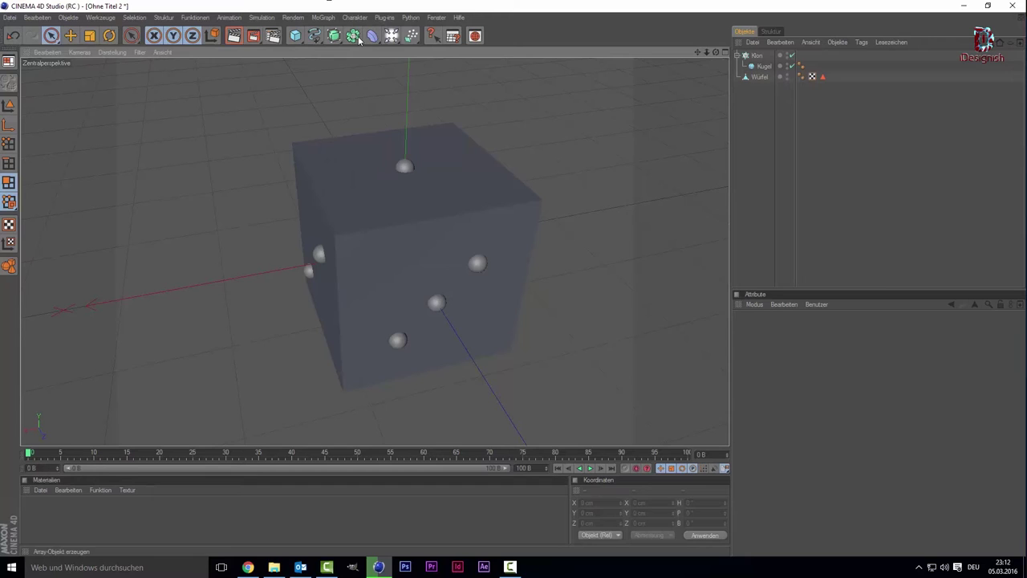
click(355, 38)
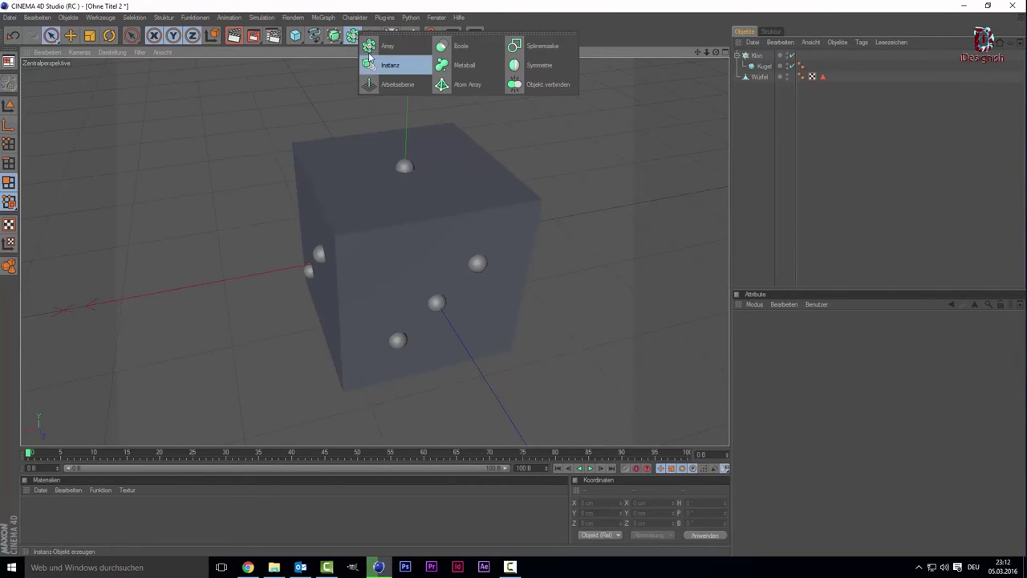
click(445, 48)
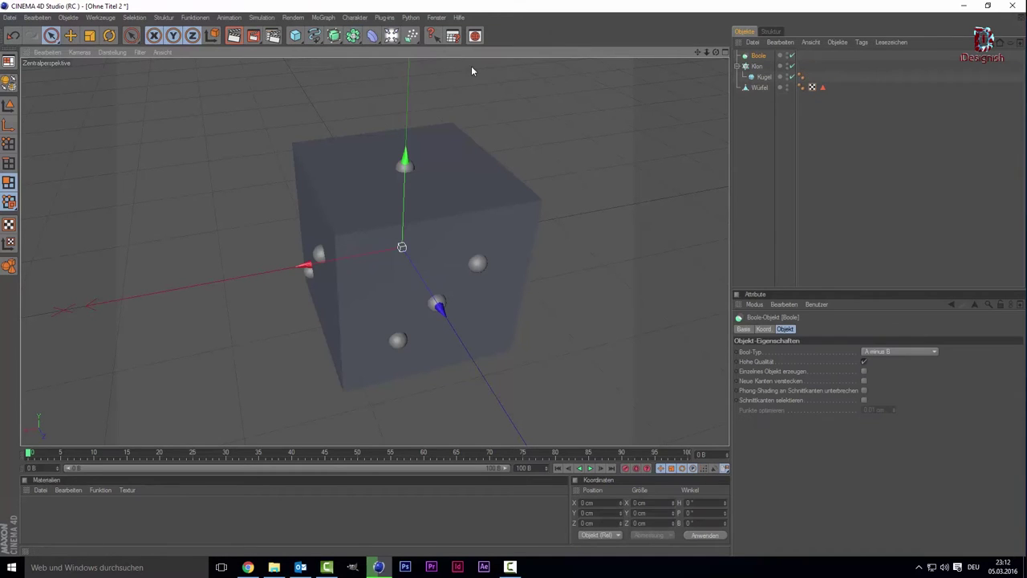
click(737, 66)
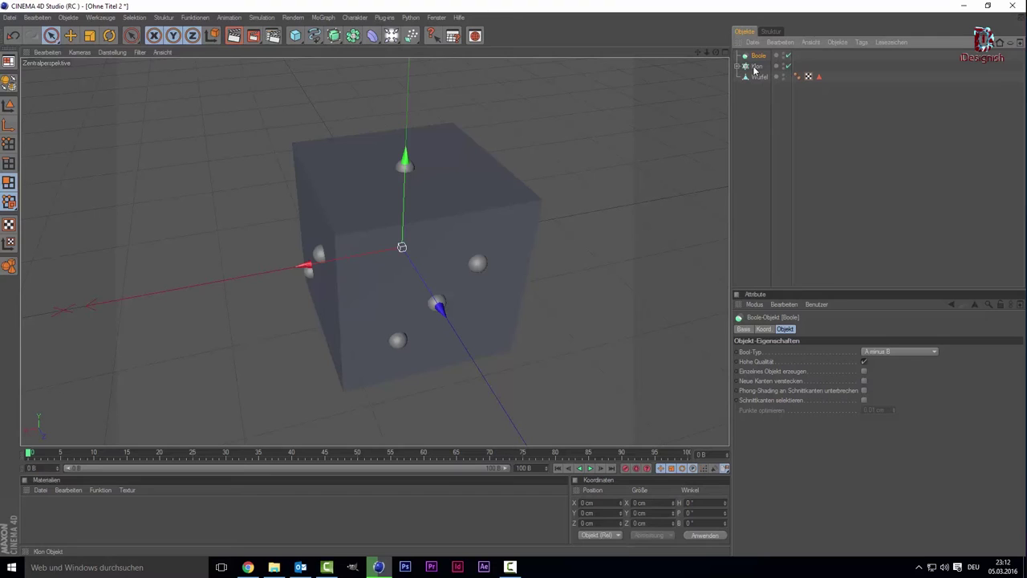
drag(754, 70, 765, 64)
click(765, 114)
click(768, 130)
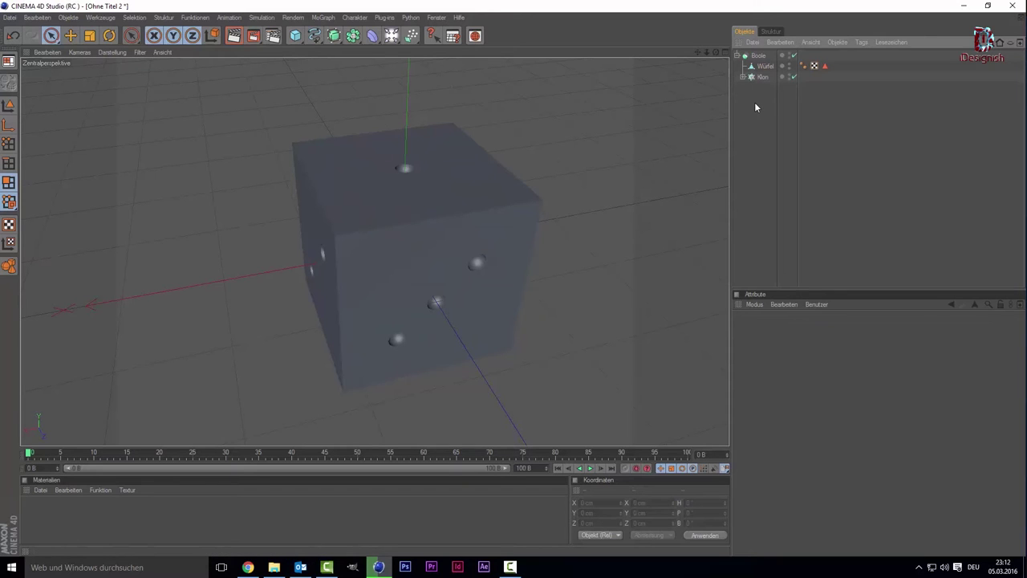
click(755, 58)
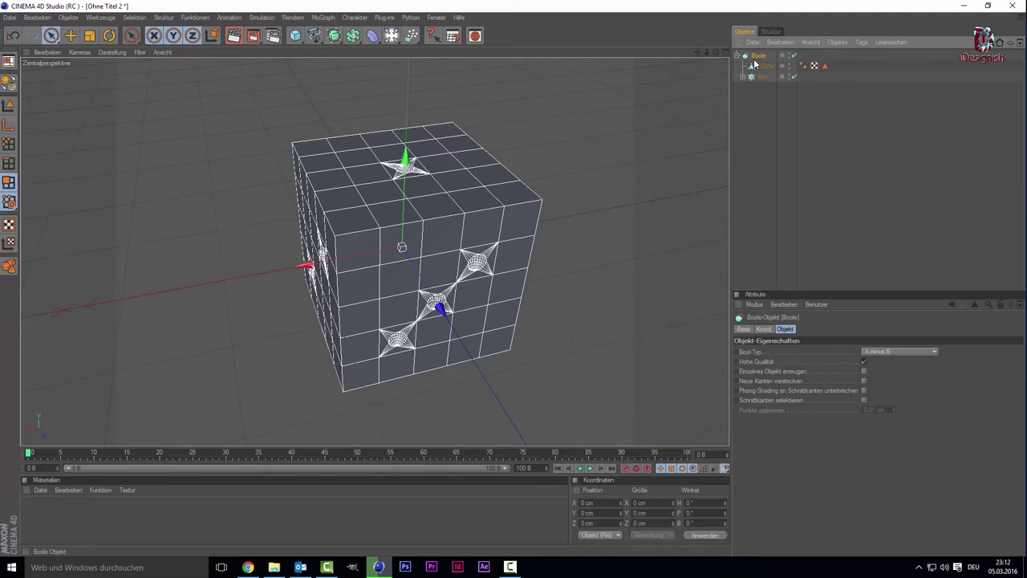
click(760, 94)
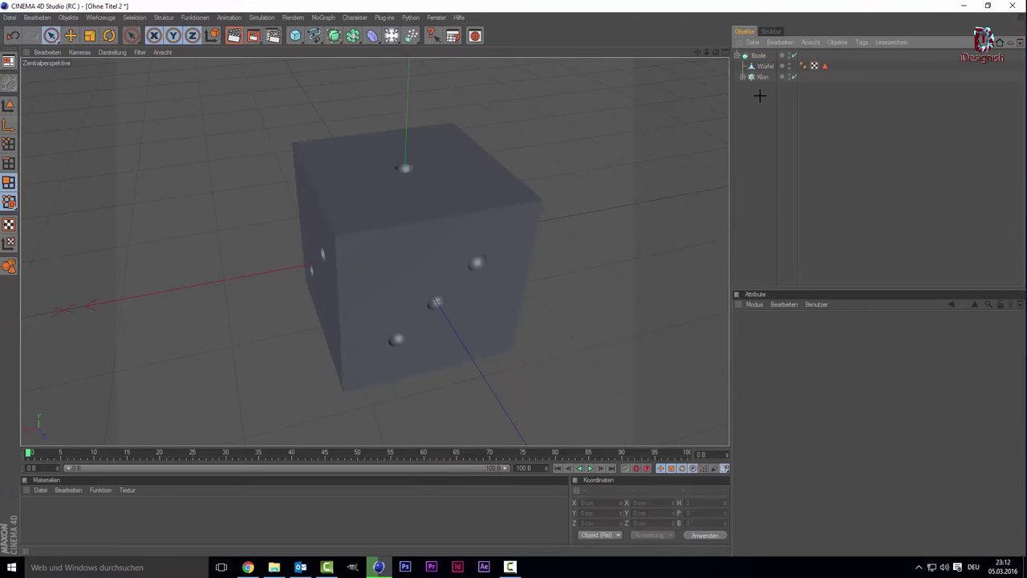
click(763, 77)
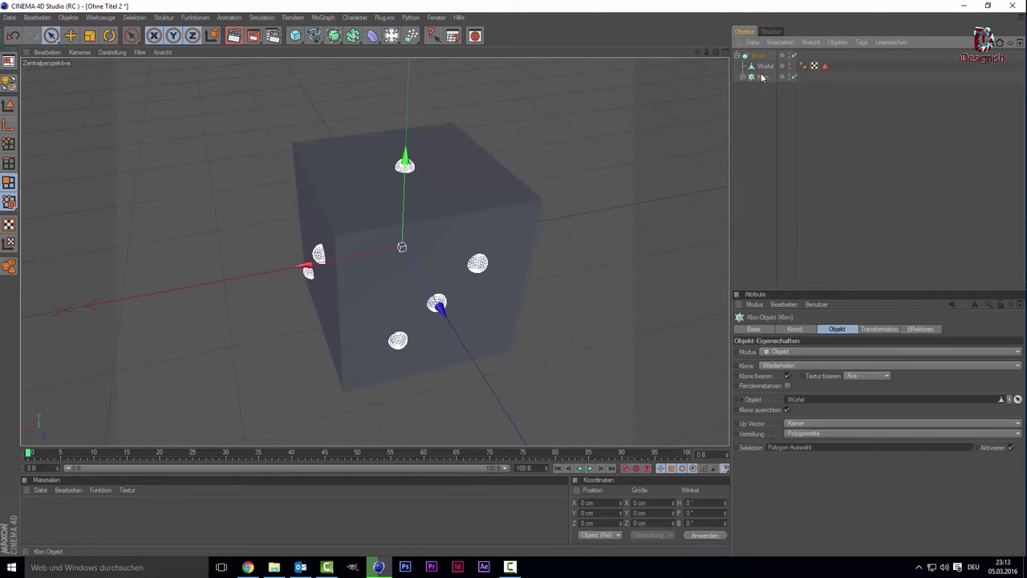
click(764, 68)
click(762, 77)
click(767, 67)
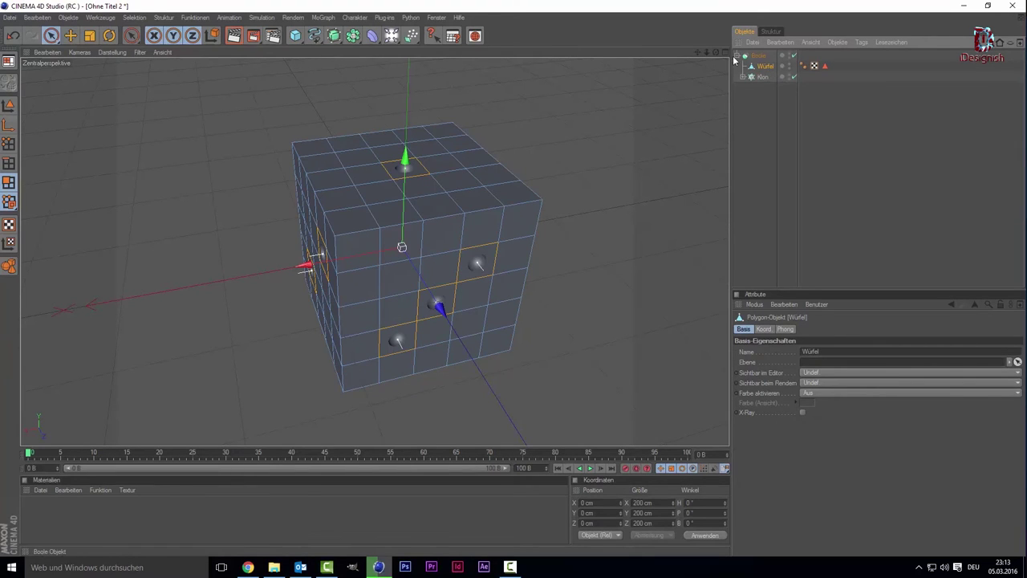
click(755, 78)
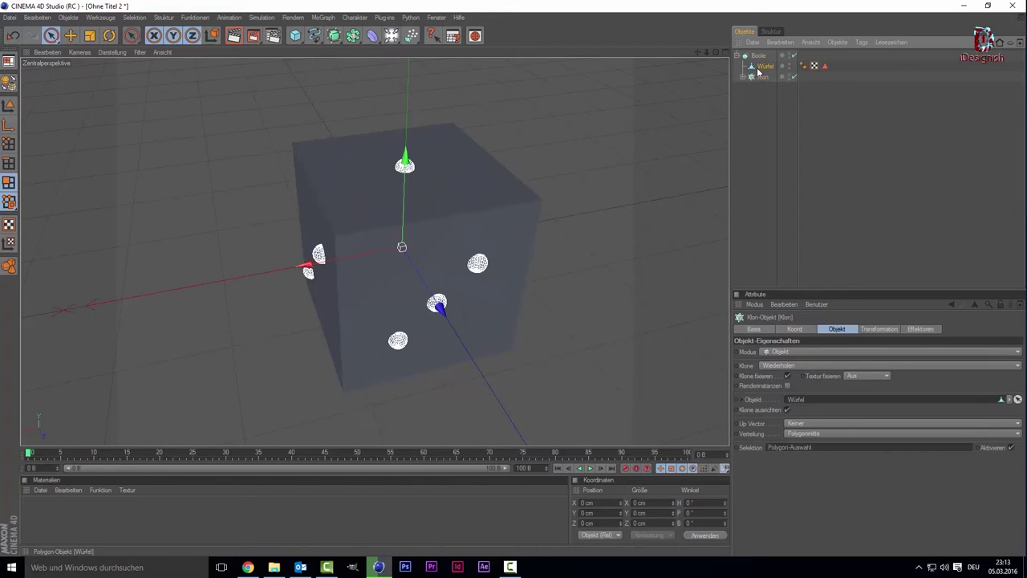
click(761, 68)
click(760, 77)
click(763, 68)
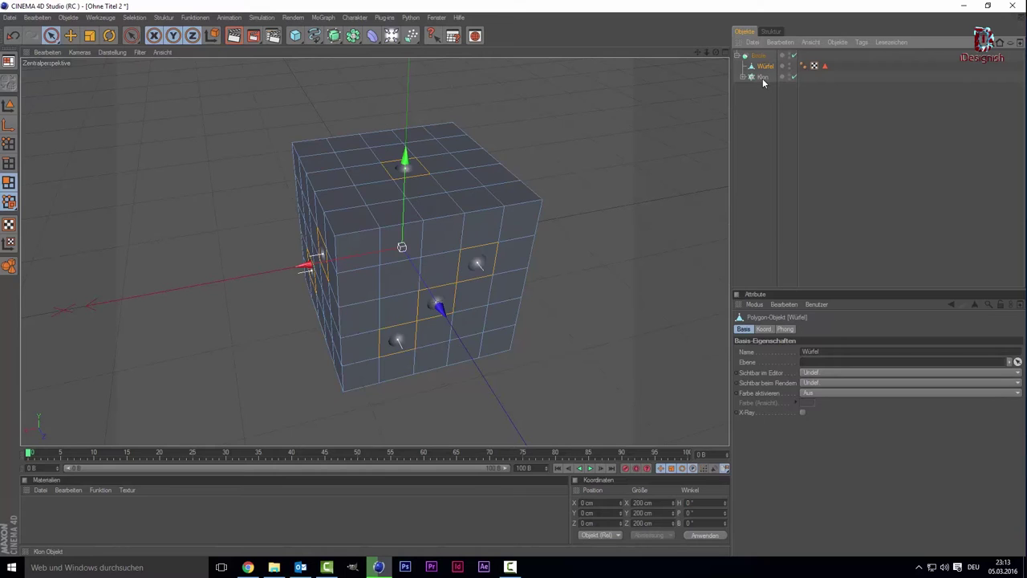
click(762, 78)
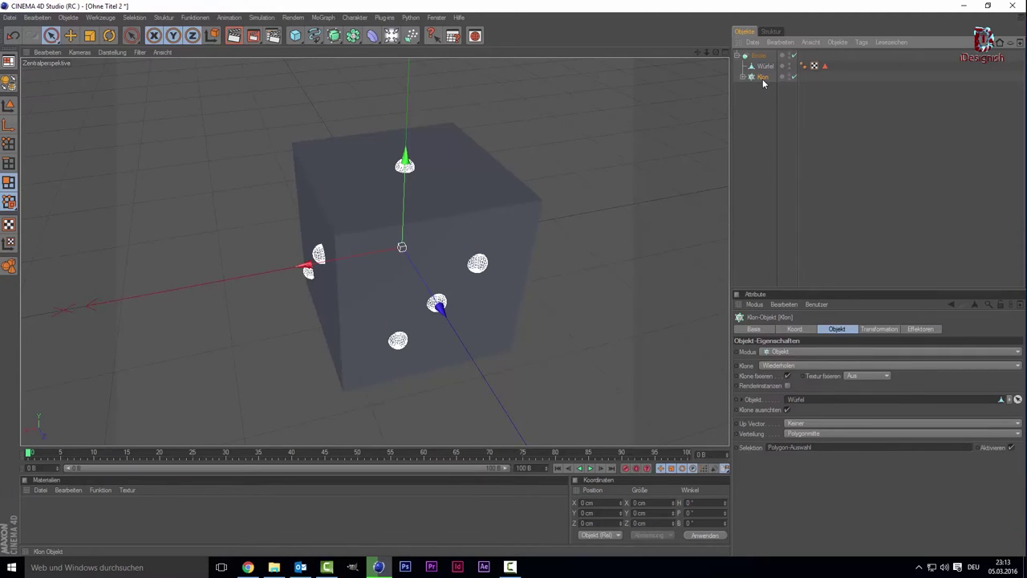
click(763, 68)
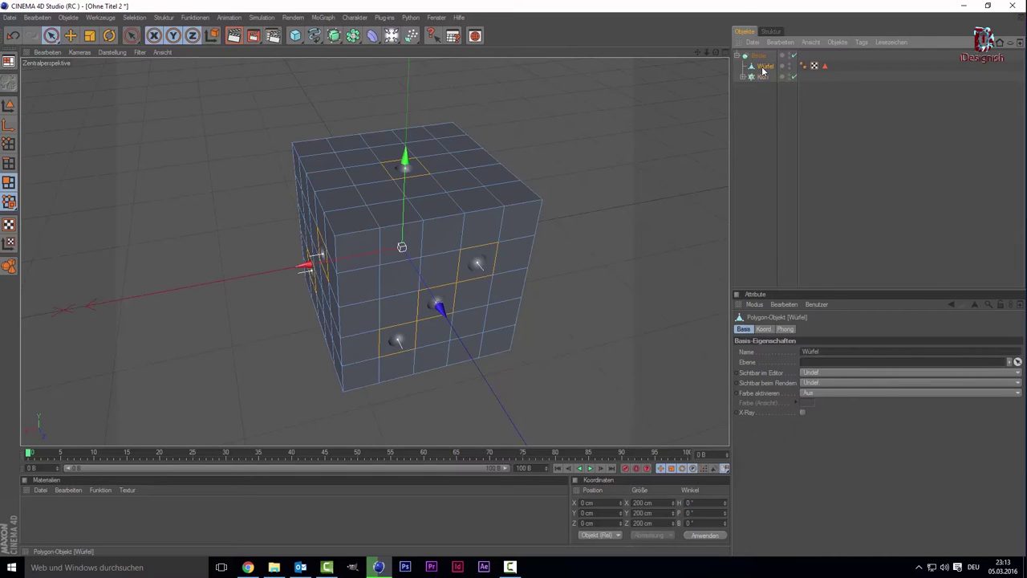
click(660, 211)
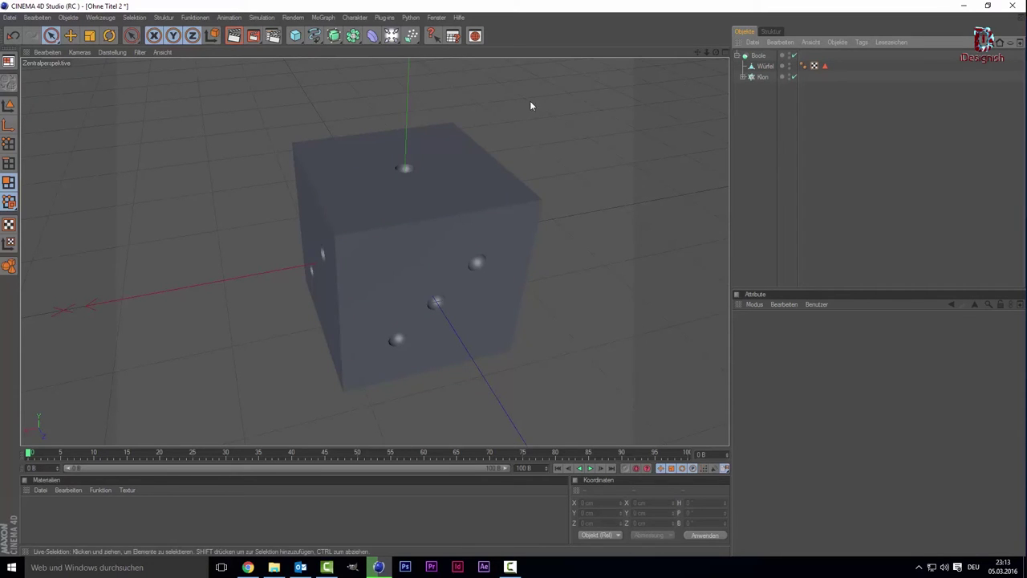
drag(715, 51, 682, 60)
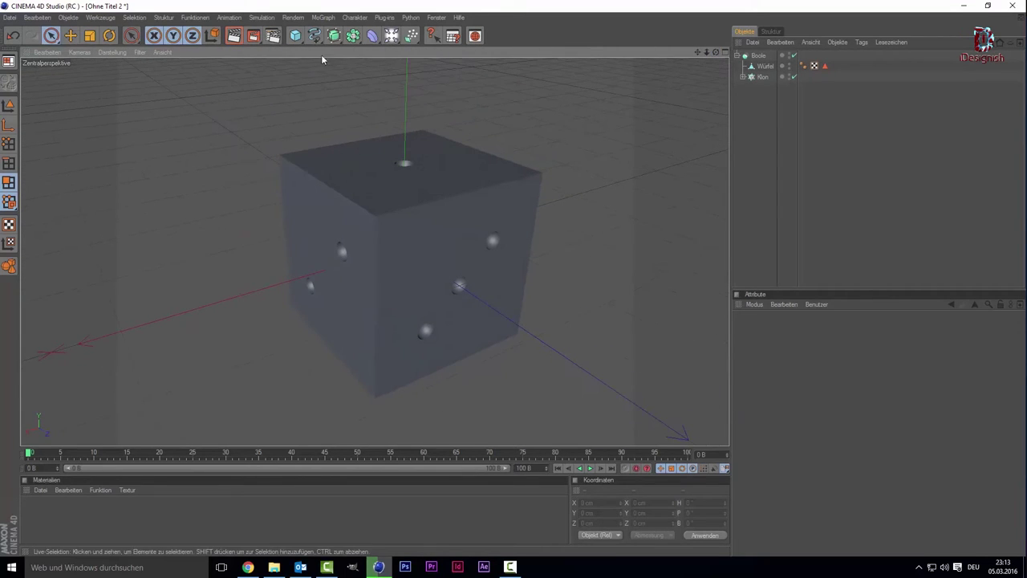
- Add a Kugel sphere and a second Boole, nesting the sphere and the first Boole under Boole 1
click(295, 35)
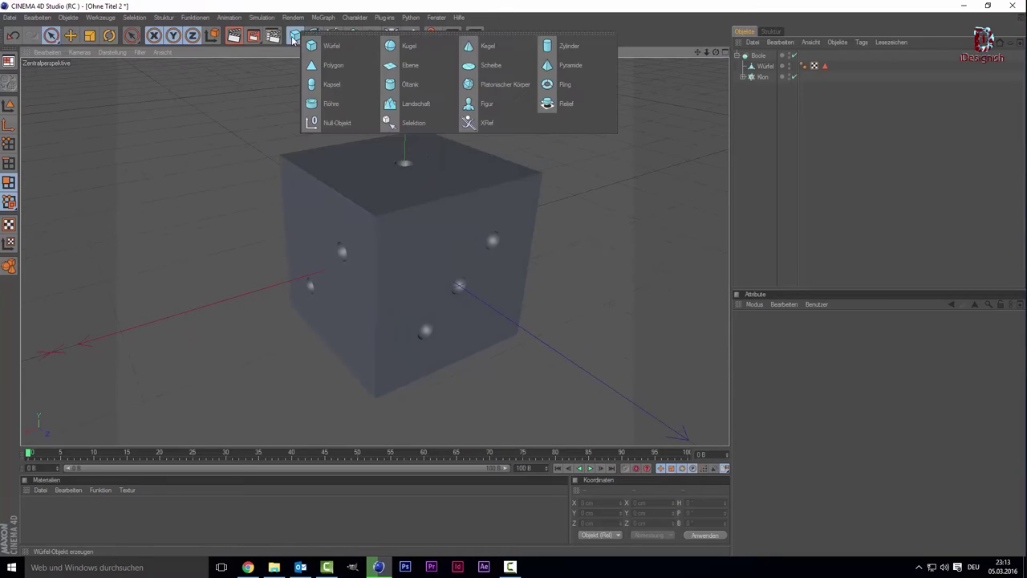
click(419, 47)
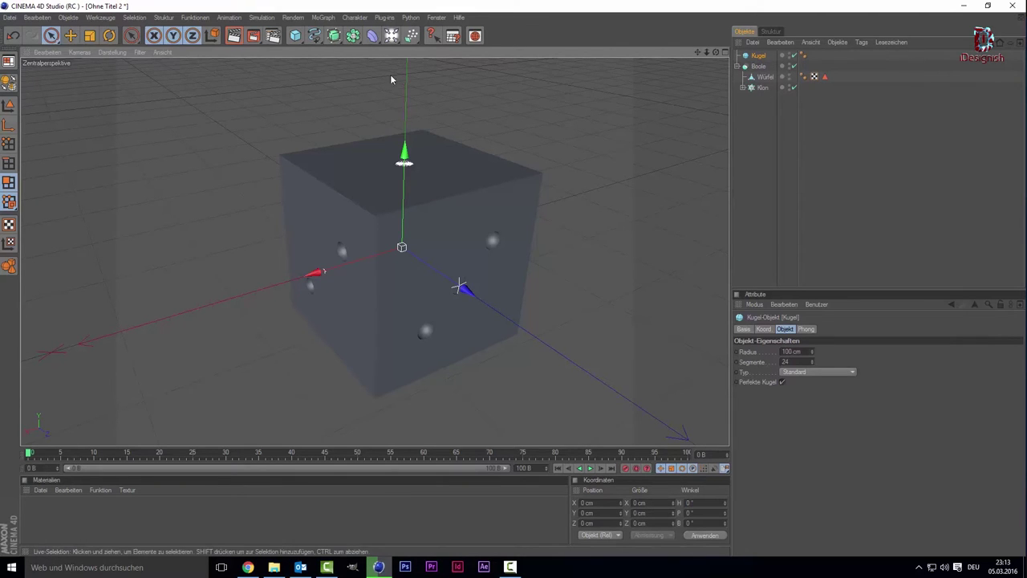
click(354, 37)
click(454, 46)
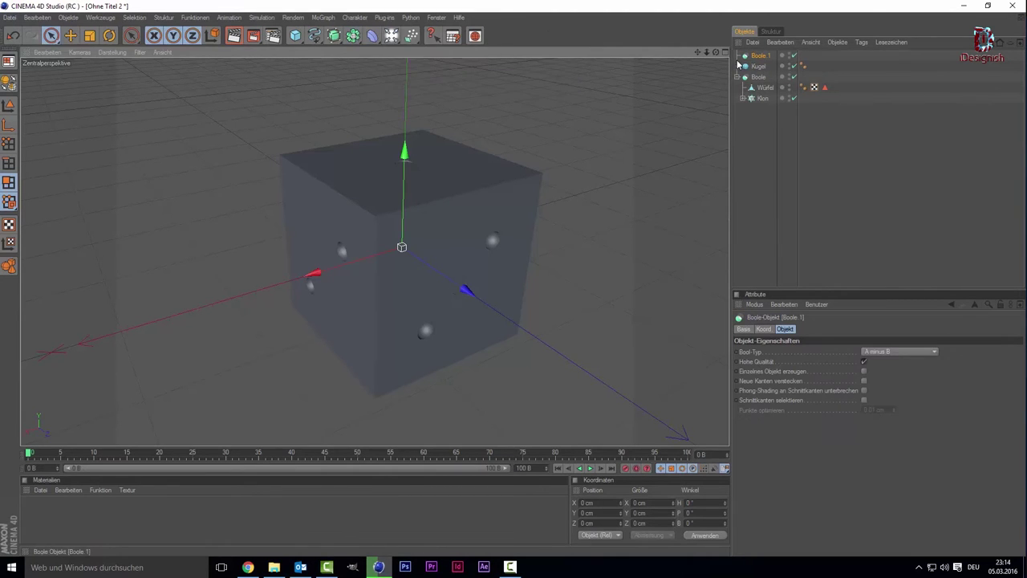
click(747, 67)
drag(756, 71, 762, 59)
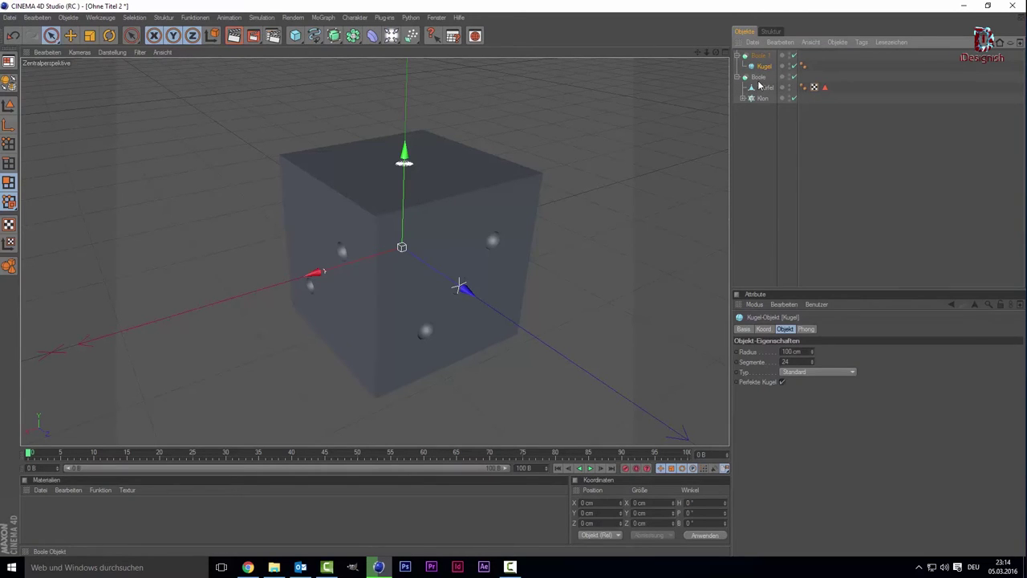
click(759, 80)
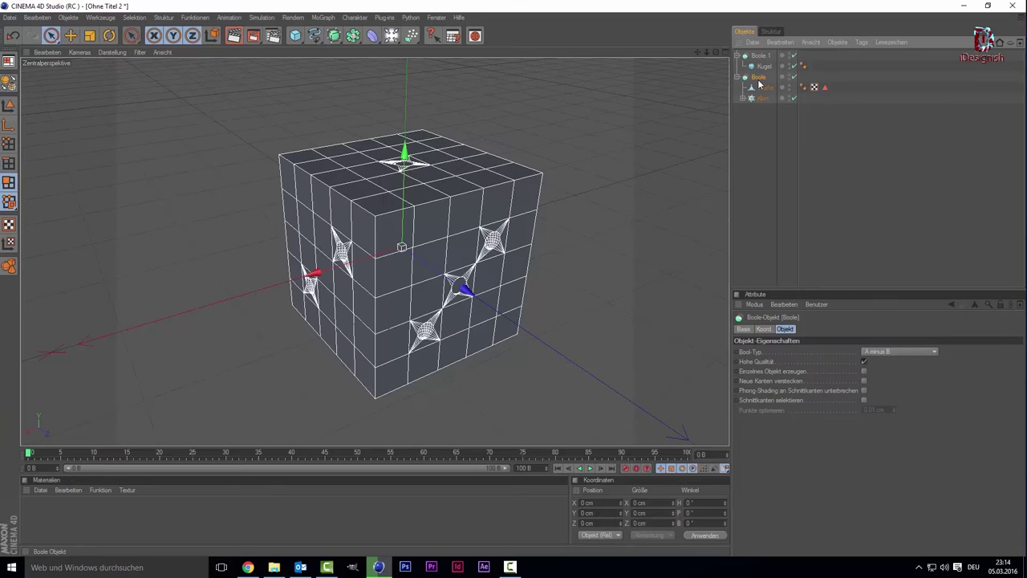
drag(759, 81, 768, 60)
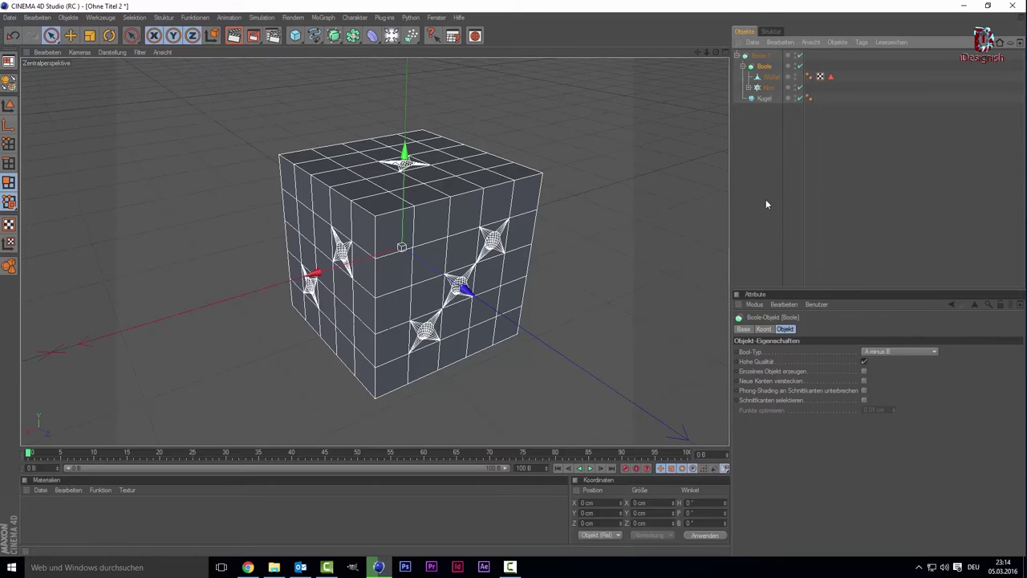
click(765, 224)
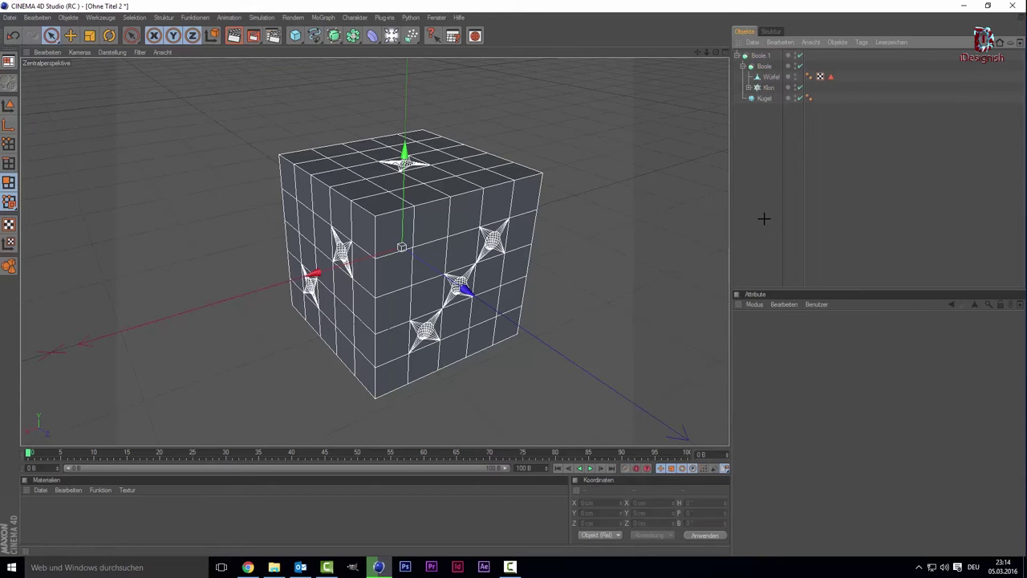
- Enlarge the Kugel's radius to 136 cm so it cuts round openings into every face
click(763, 67)
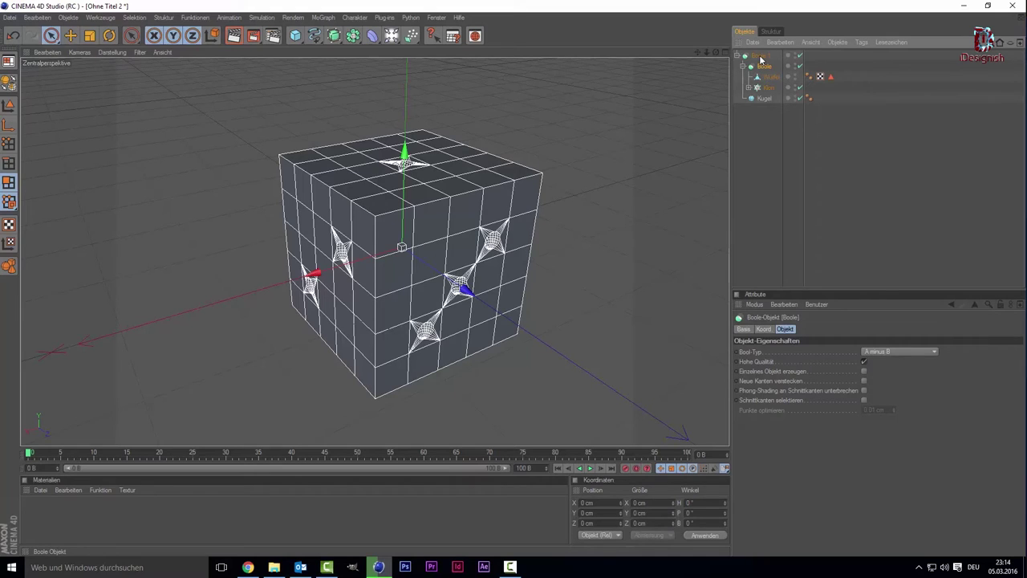
click(766, 99)
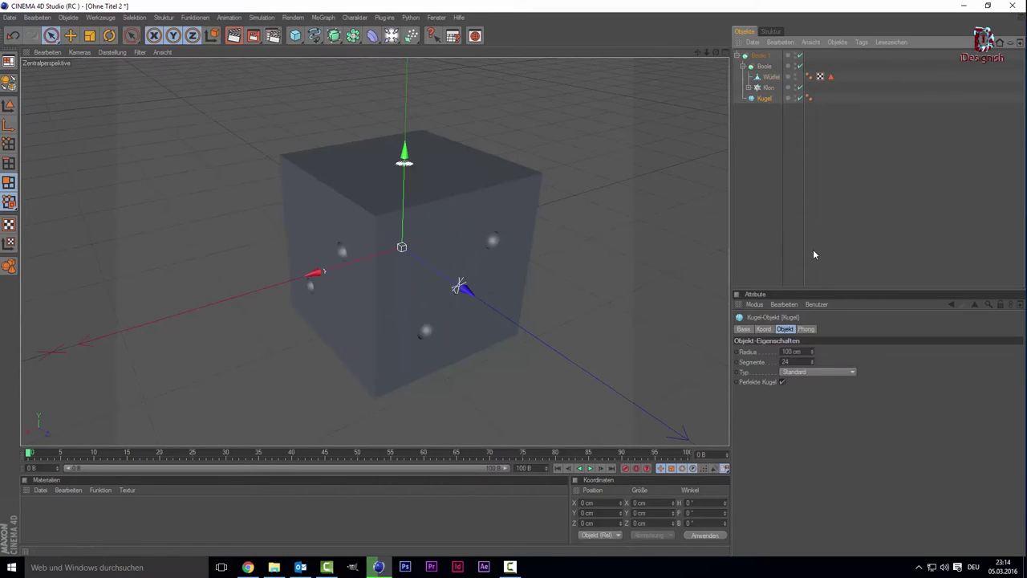
mouse_move(815, 351)
mouse_down()
mouse_move(812, 321)
mouse_move(812, 417)
mouse_up()
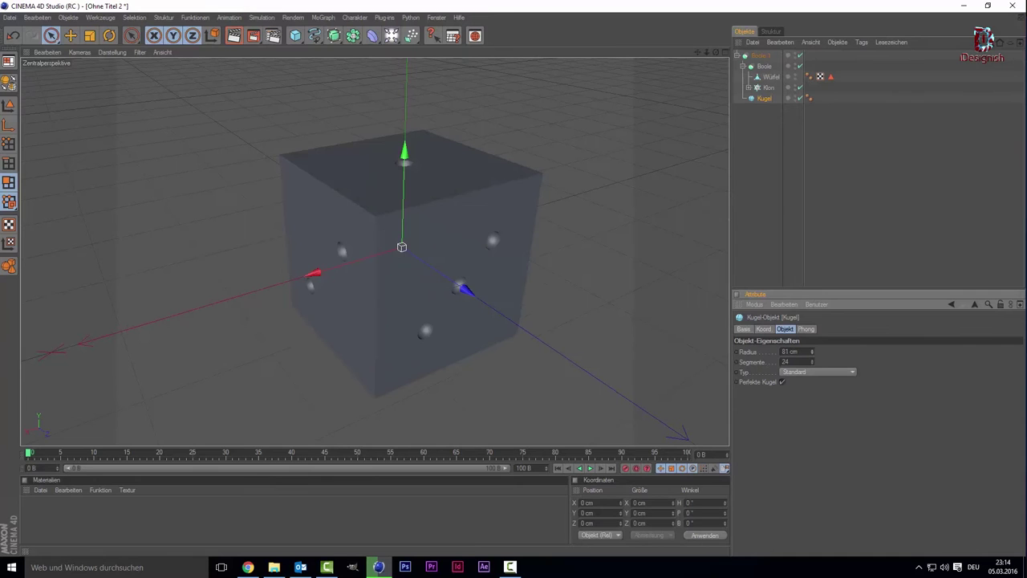
mouse_move(812, 351)
mouse_down()
mouse_move(812, 321)
mouse_move(812, 369)
mouse_move(813, 341)
mouse_move(812, 357)
mouse_up()
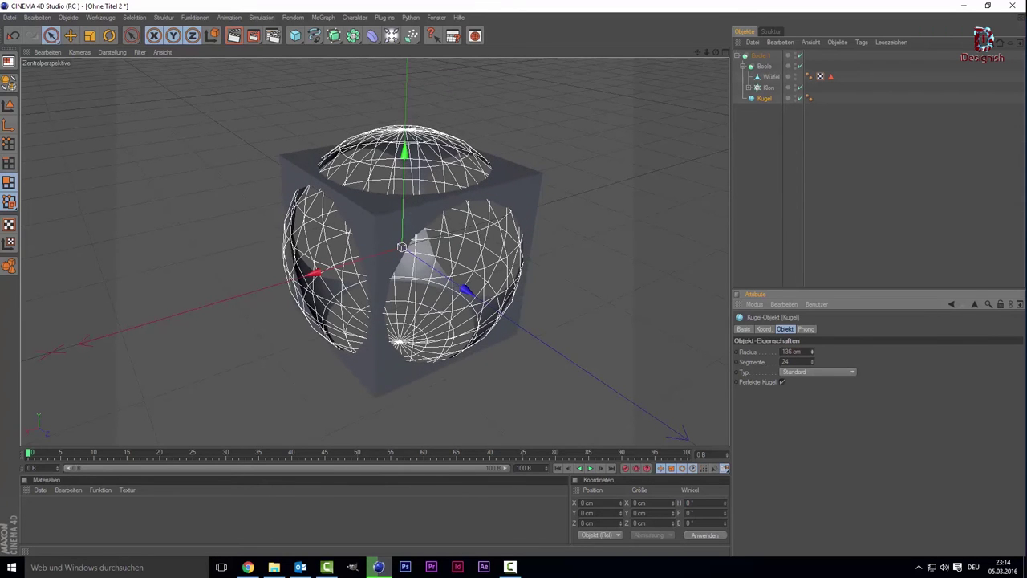
click(760, 126)
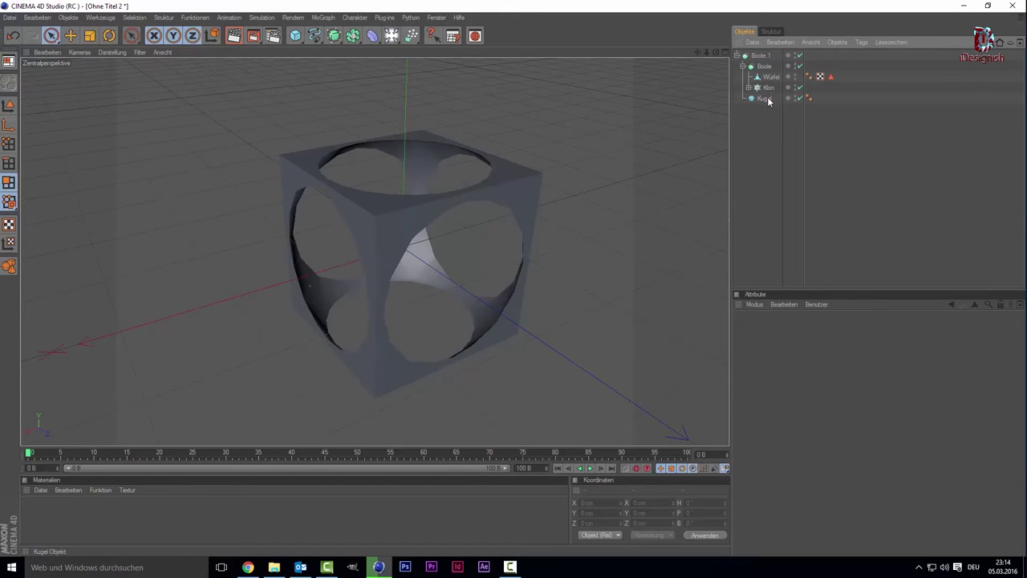
click(766, 99)
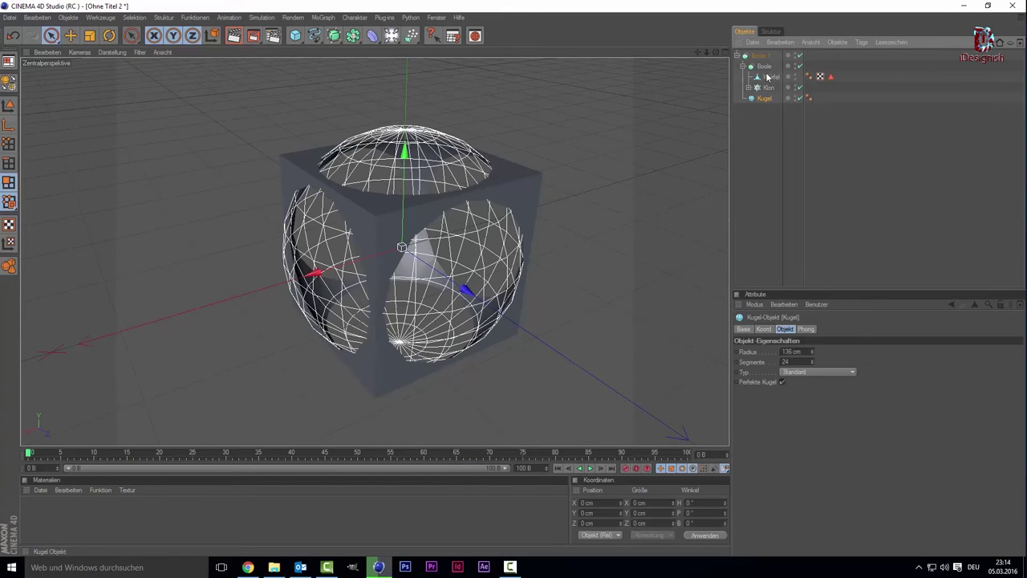
click(764, 57)
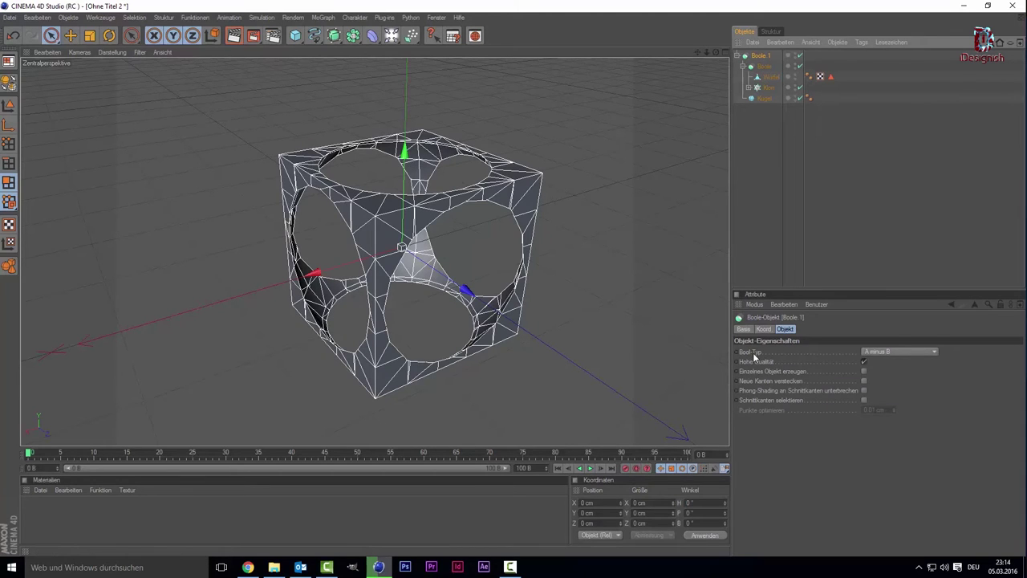
- Switch Boole 1 to 'A geschnitten B' and set the Kugel radius to 142 cm
click(912, 350)
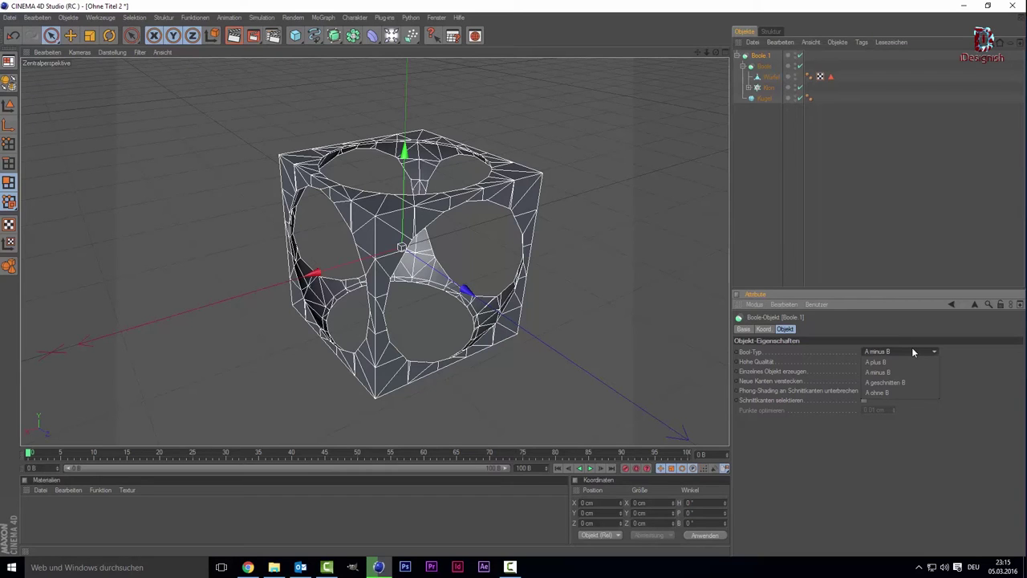
click(886, 383)
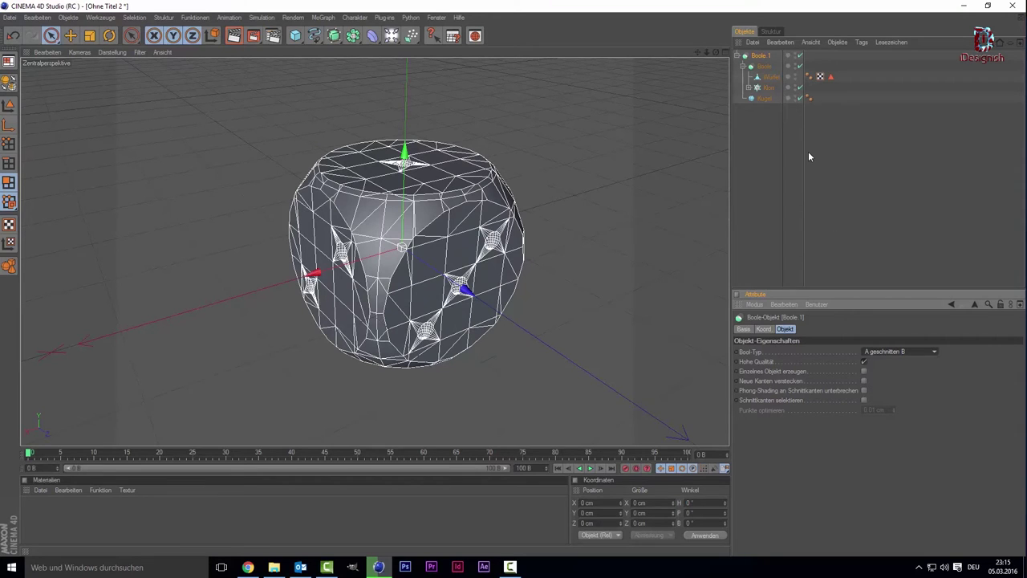
click(773, 137)
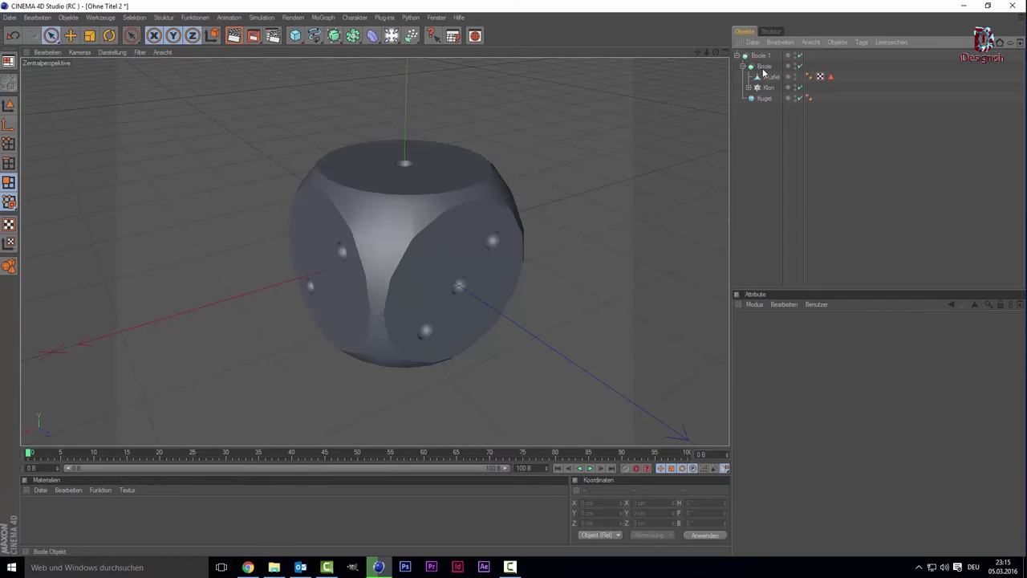
click(763, 101)
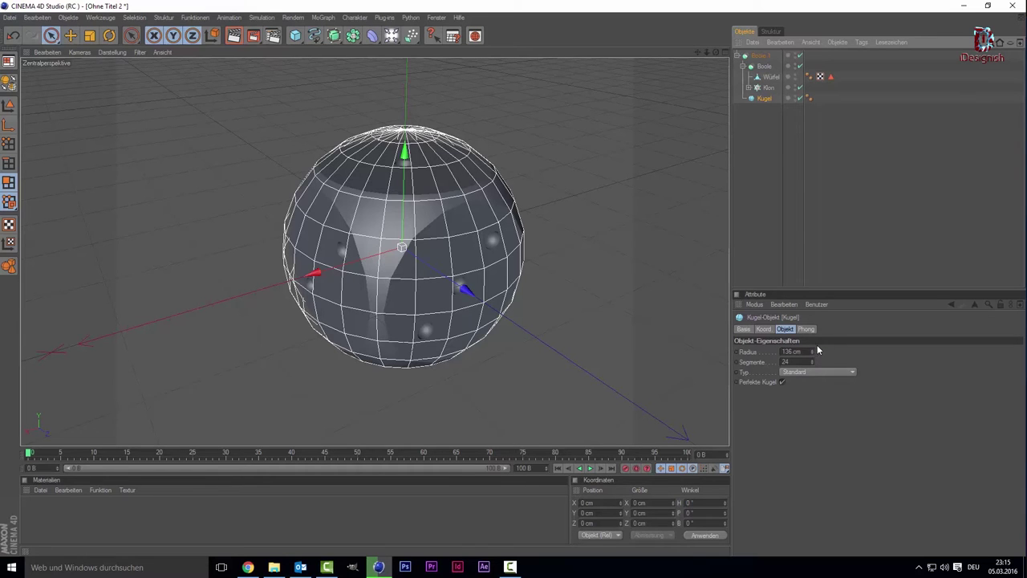
mouse_move(813, 352)
mouse_down()
mouse_move(813, 321)
mouse_move(813, 385)
mouse_move(813, 335)
mouse_move(812, 347)
mouse_up()
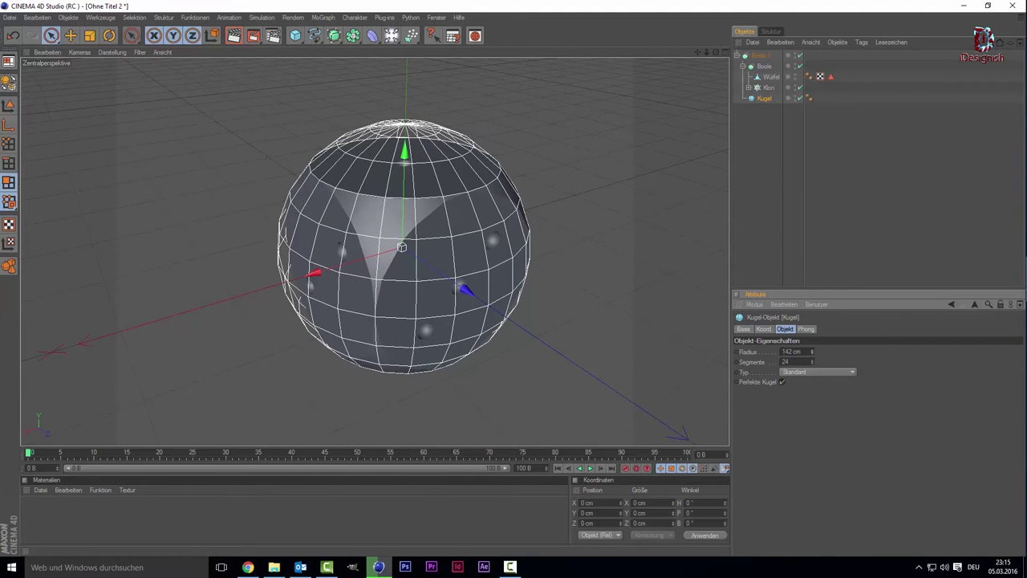
click(791, 222)
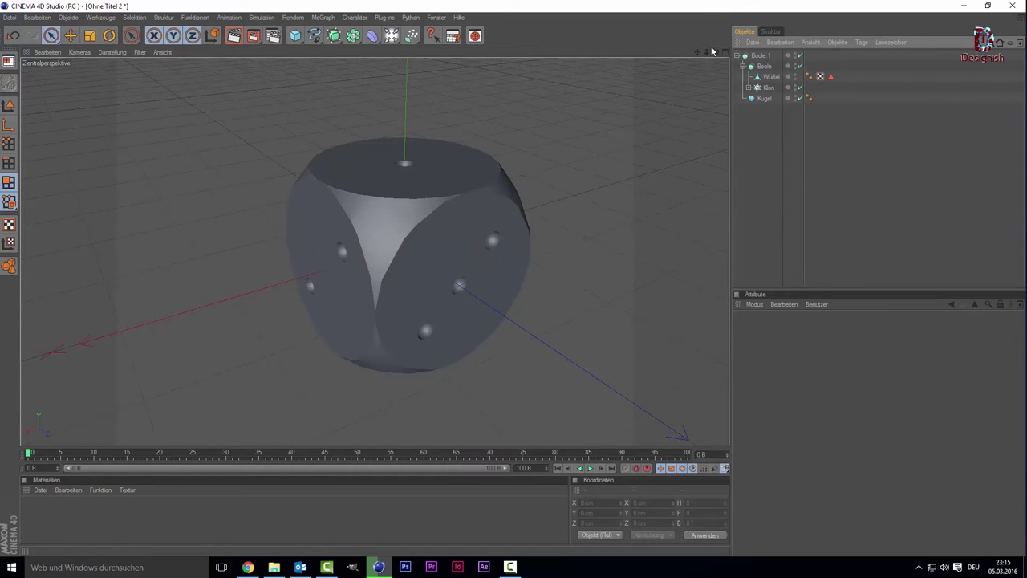
- Raise the Kugel's segment count from 24 to 100, then select all five die objects
mouse_move(715, 51)
mouse_down()
mouse_move(666, 32)
mouse_move(713, 65)
mouse_up()
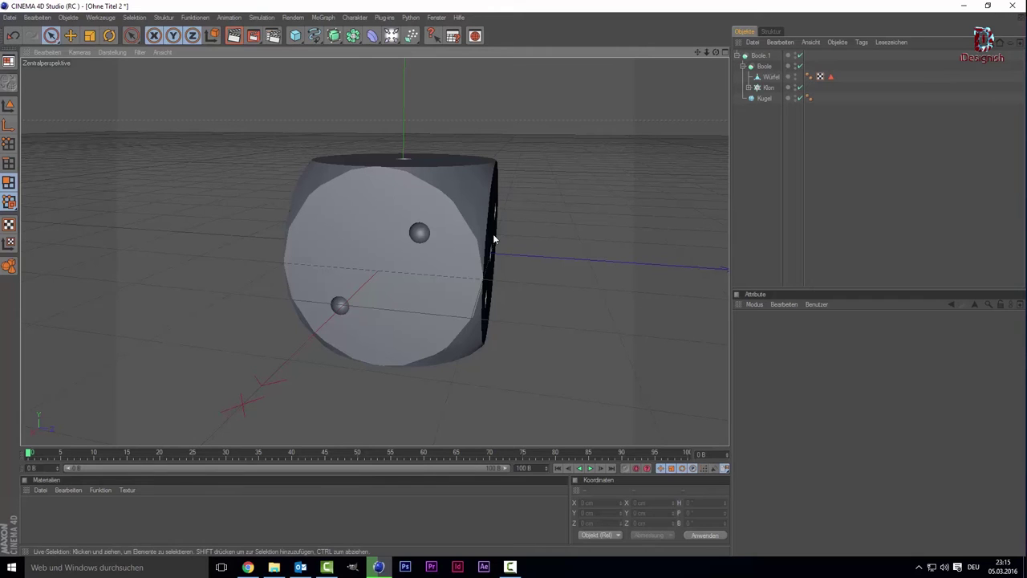
click(764, 100)
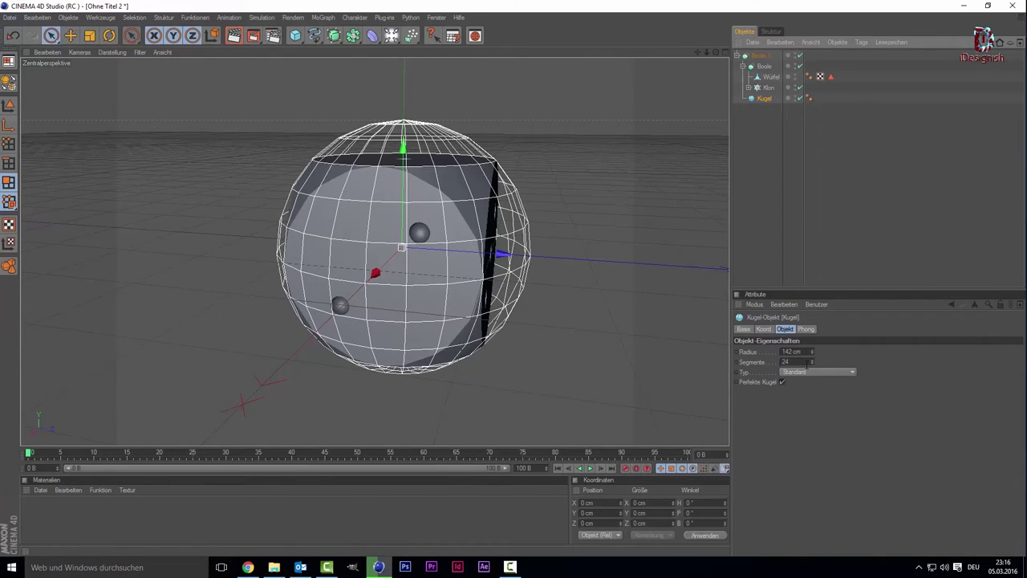
double_click(806, 362)
text(100)
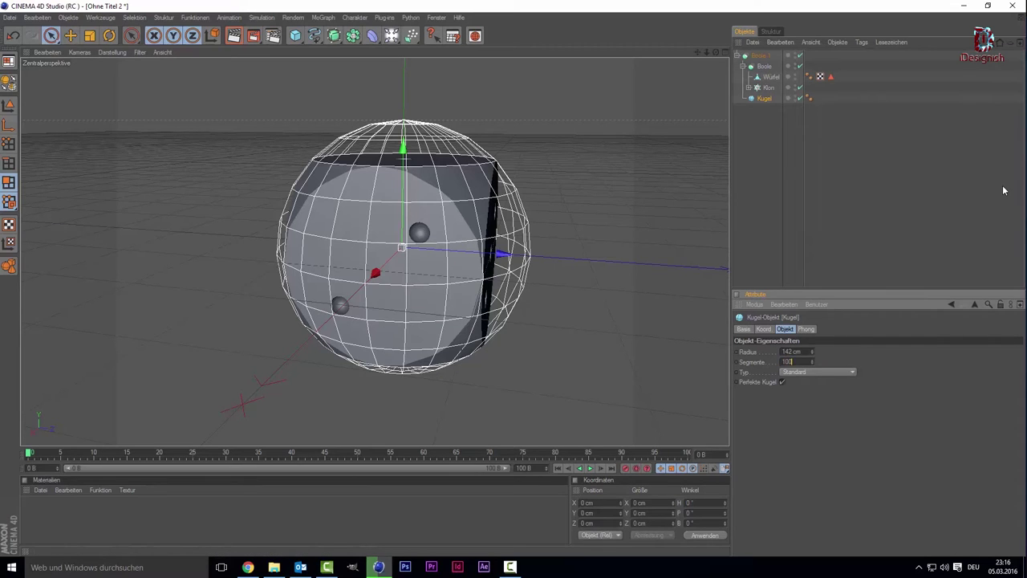
click(939, 192)
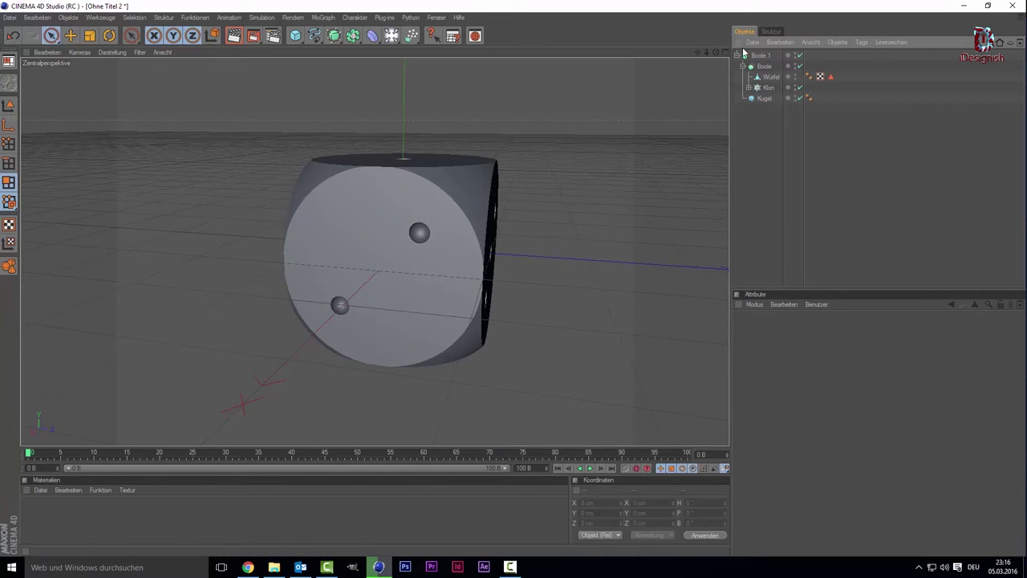
drag(762, 117, 762, 11)
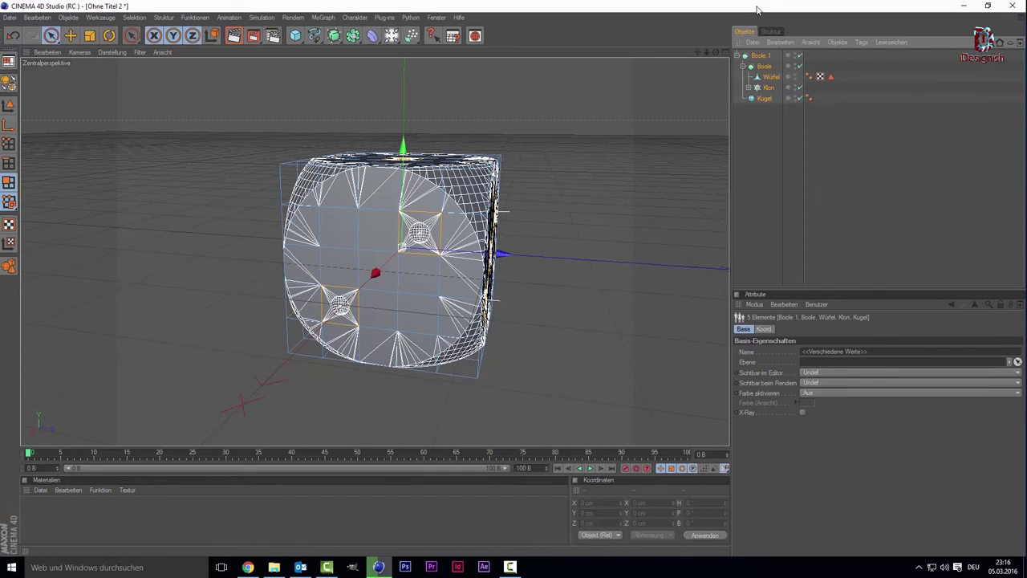
- Group the selected die objects with Alt+G into a null renamed 'Würfel'
key(alt+g)
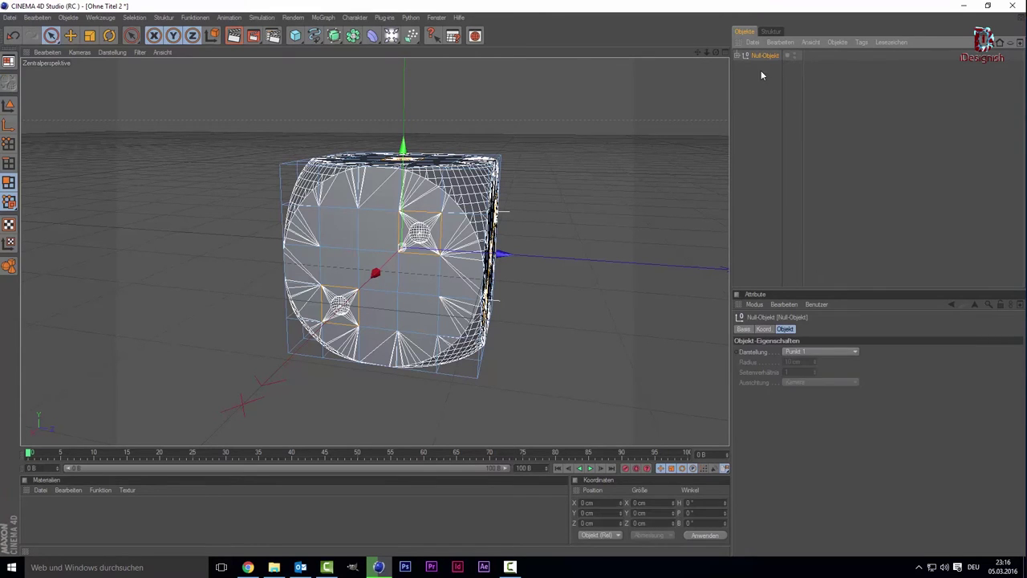
double_click(761, 55)
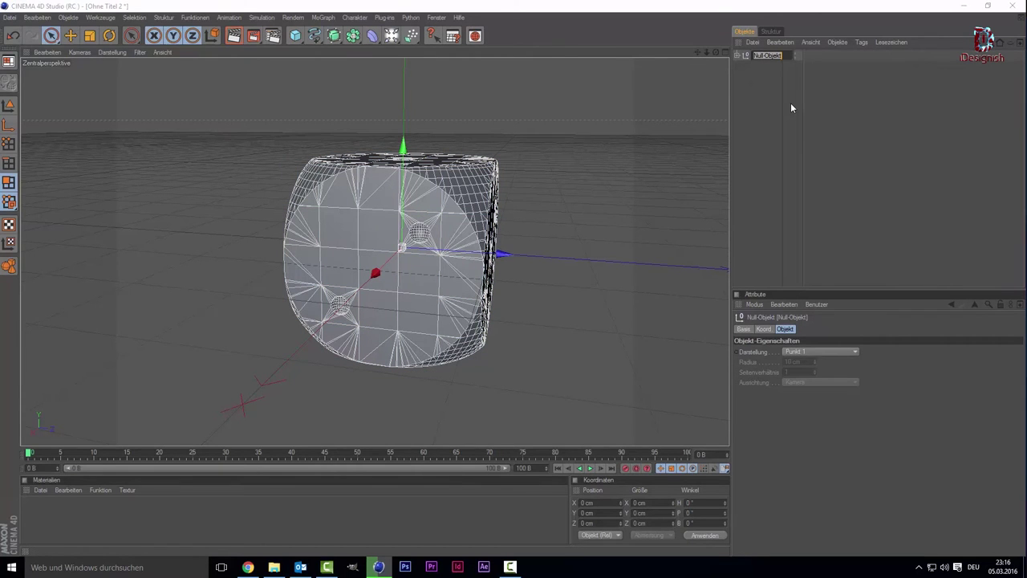
text(Würfe)
text(l)
key(Return)
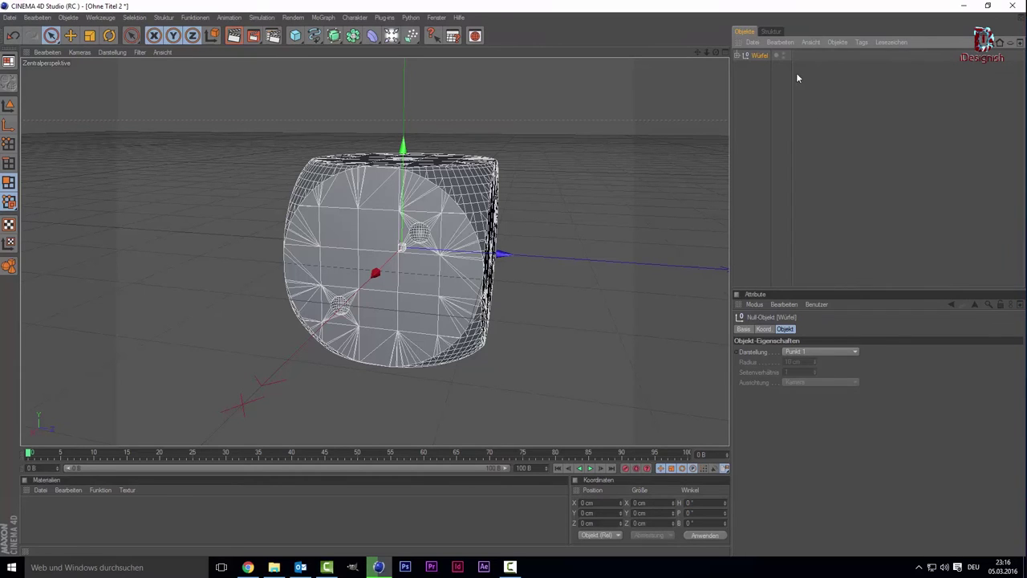
click(751, 118)
click(748, 55)
click(750, 65)
click(740, 56)
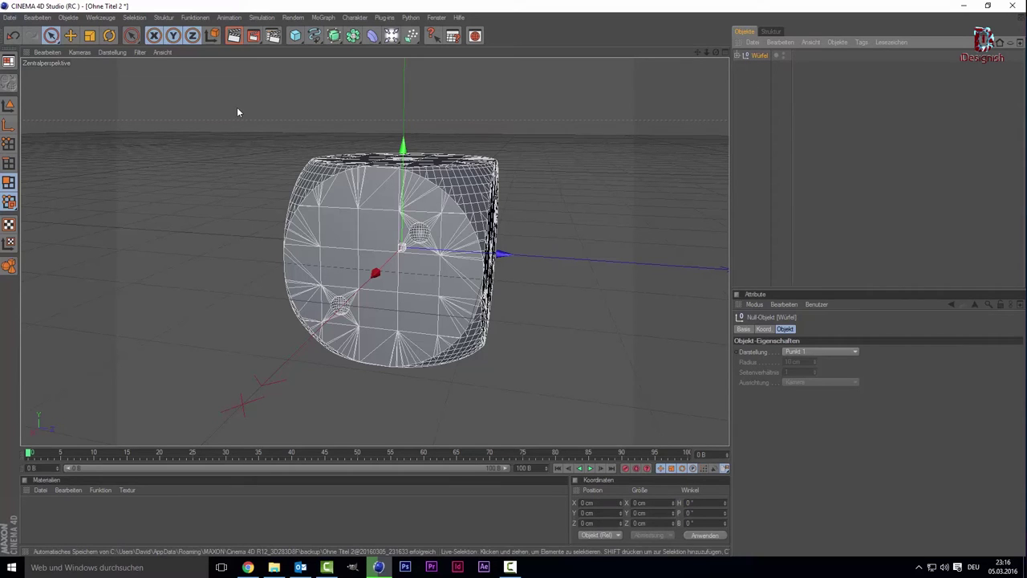
click(296, 35)
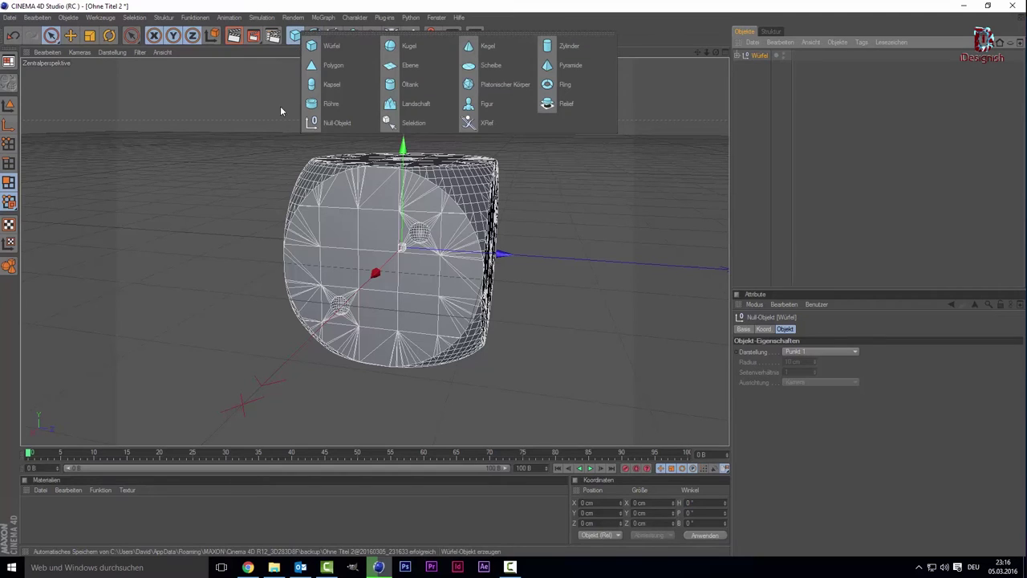
- Add an Ebene plane and move it down beneath the die
click(409, 65)
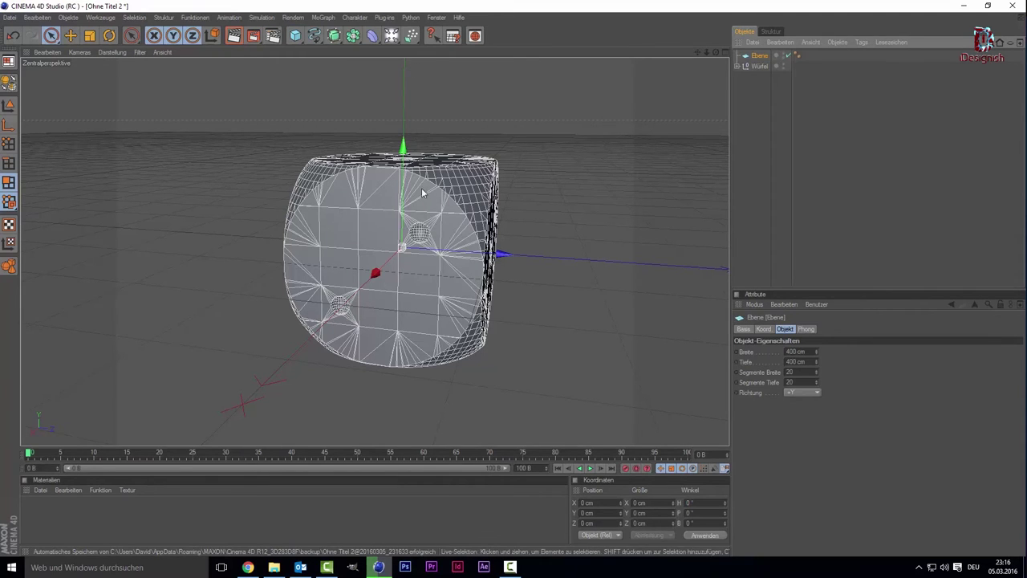
middle_click(314, 182)
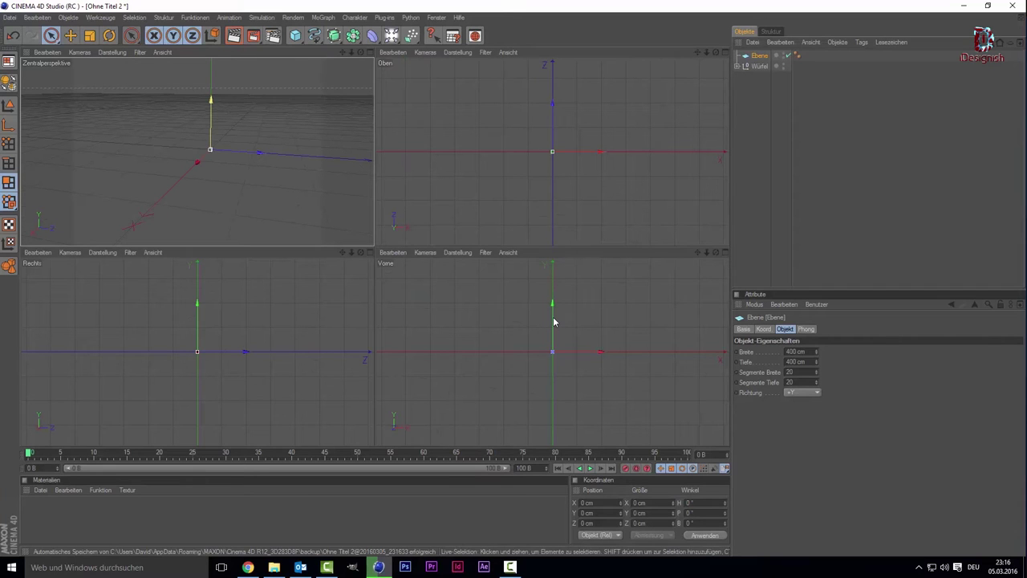
drag(554, 322, 553, 347)
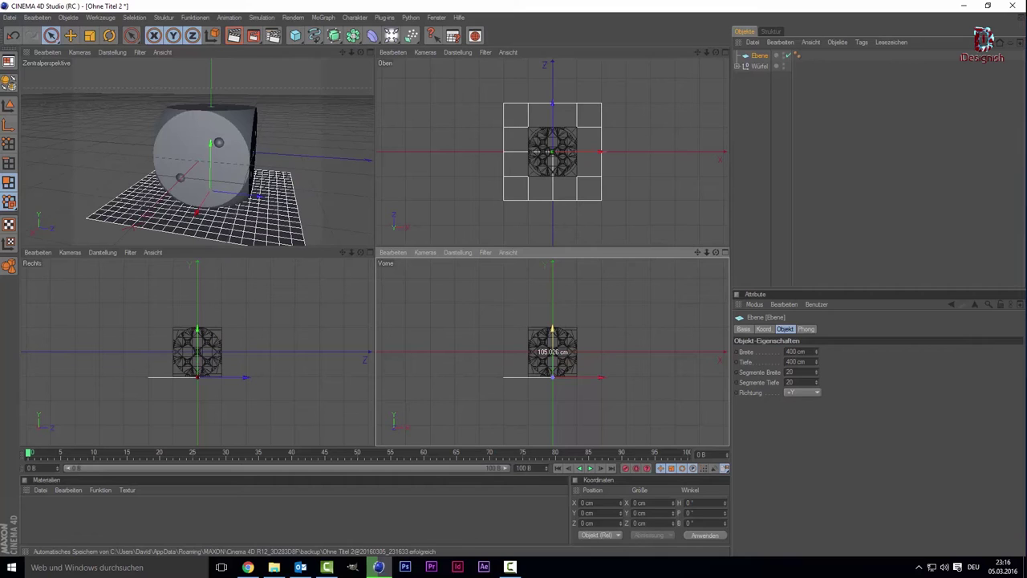
middle_click(276, 168)
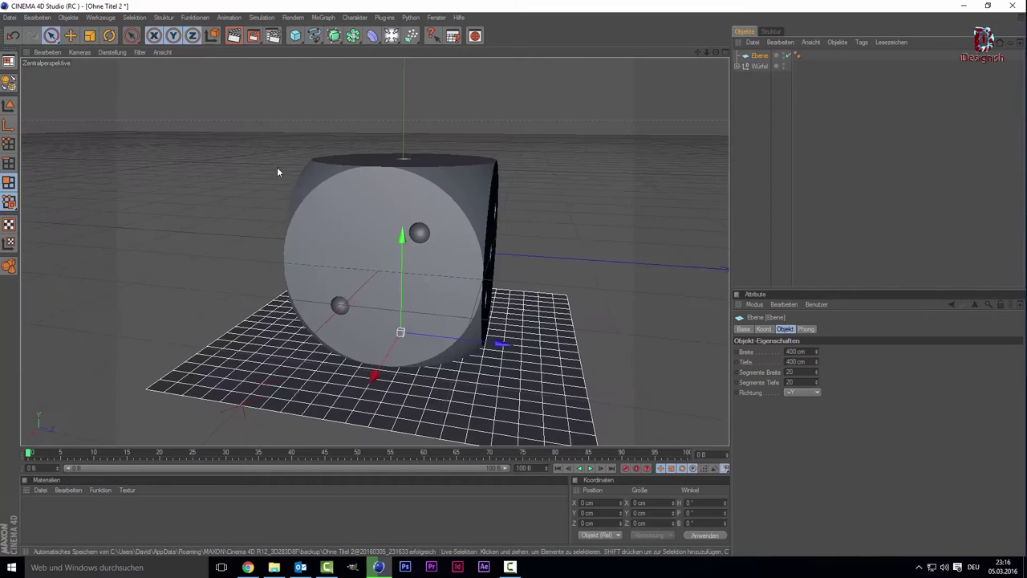
- Scale the plane up into a large floor and bring the view closer to the die
click(89, 35)
drag(401, 332, 450, 335)
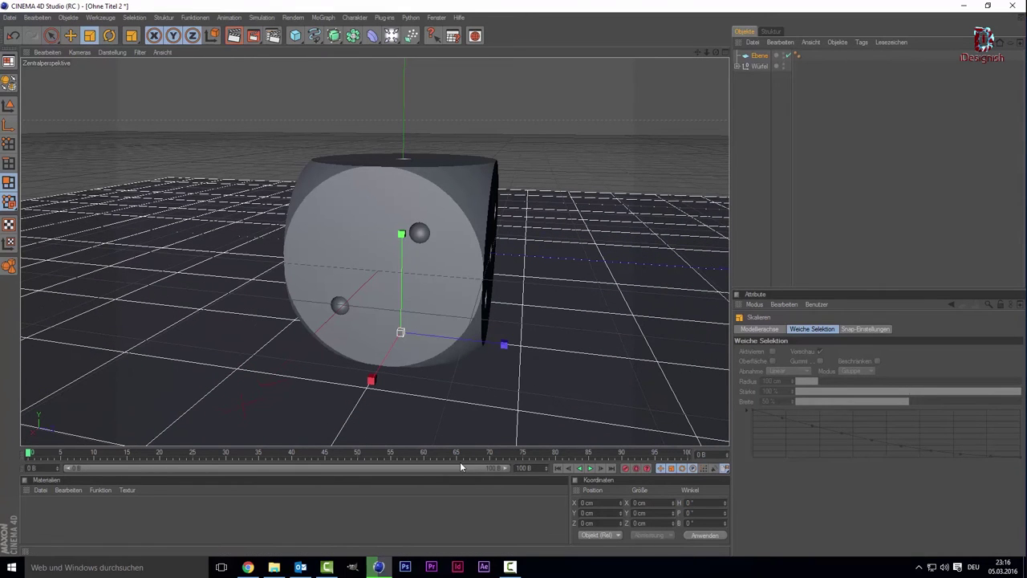
drag(715, 56, 714, 55)
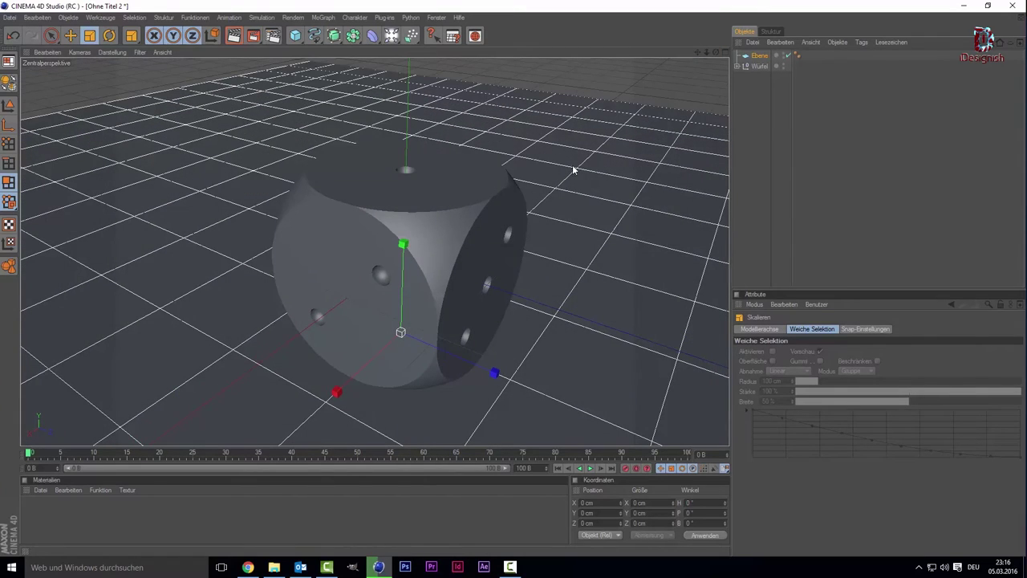
drag(401, 333, 360, 284)
scroll(401, 233, down, 3)
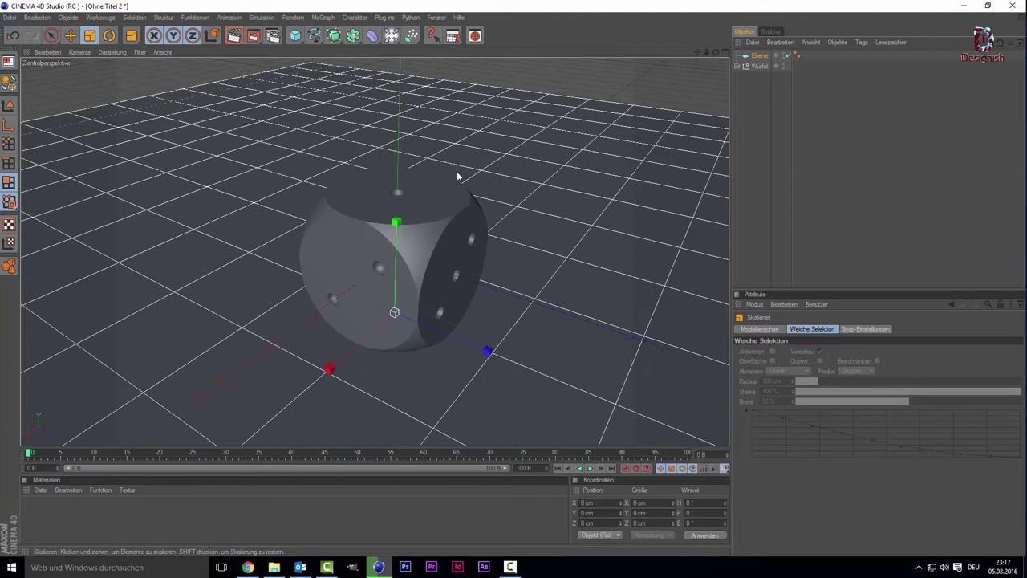
scroll(529, 120, down, 2)
drag(697, 52, 527, 192)
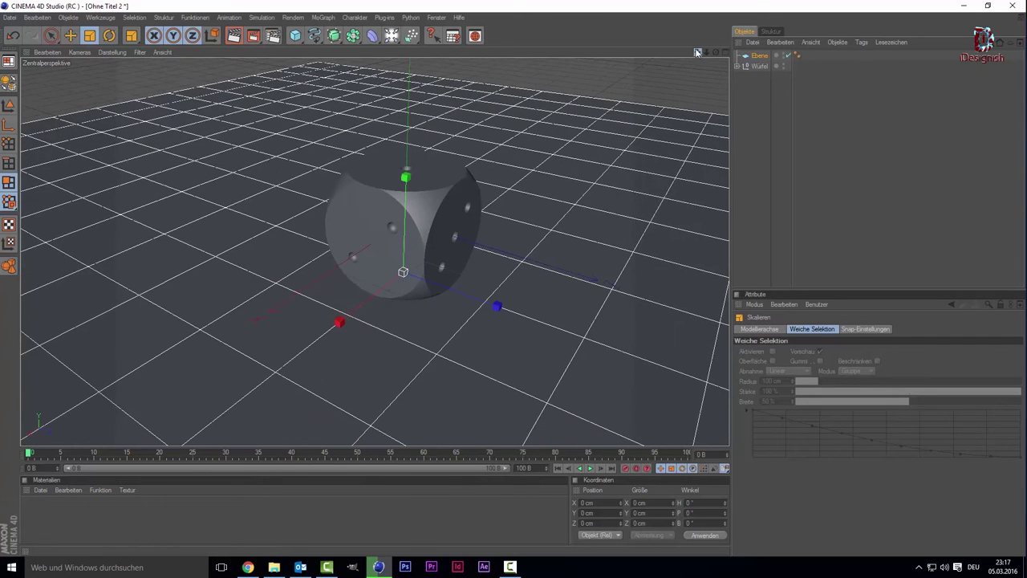
- Create a new material Mat with the Menschenaergern board-game image as its colour texture
double_click(126, 520)
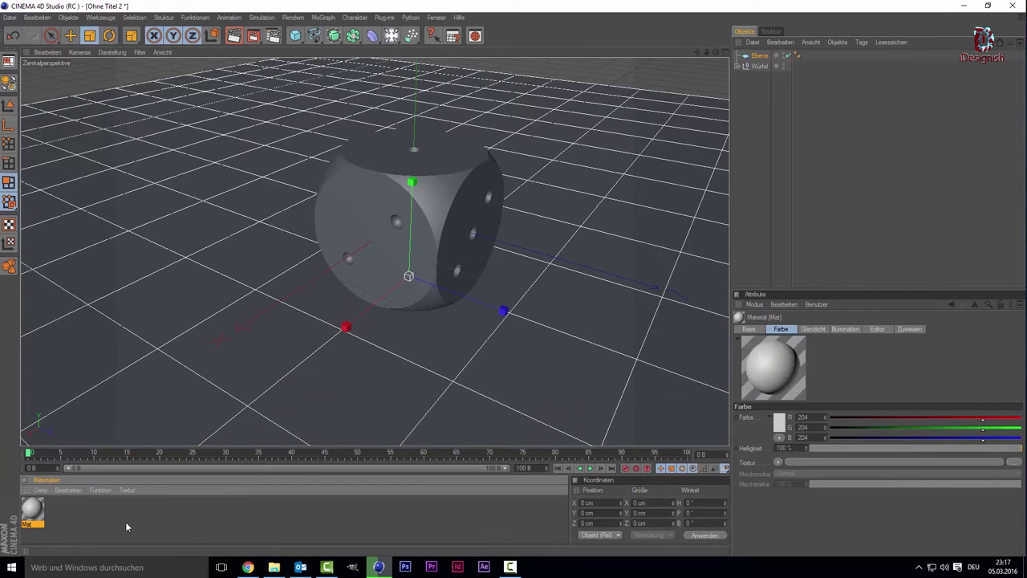
double_click(36, 515)
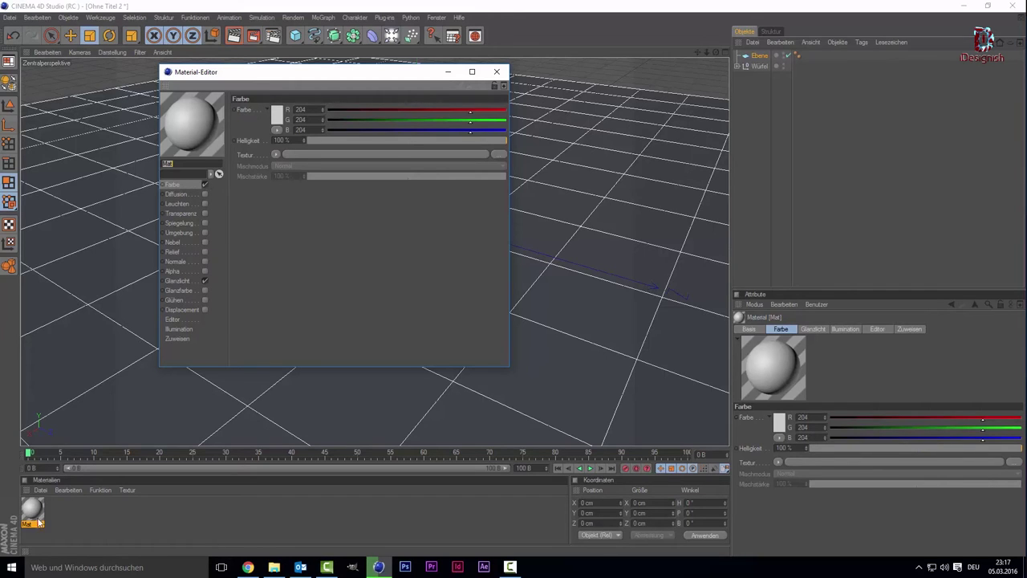
click(275, 158)
click(293, 177)
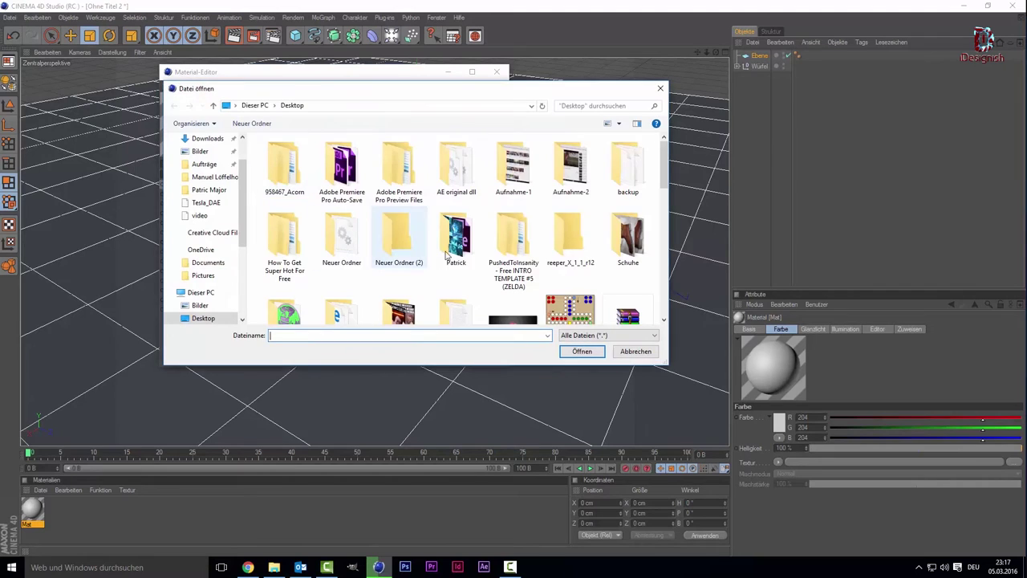
scroll(562, 293, down, 2)
double_click(568, 289)
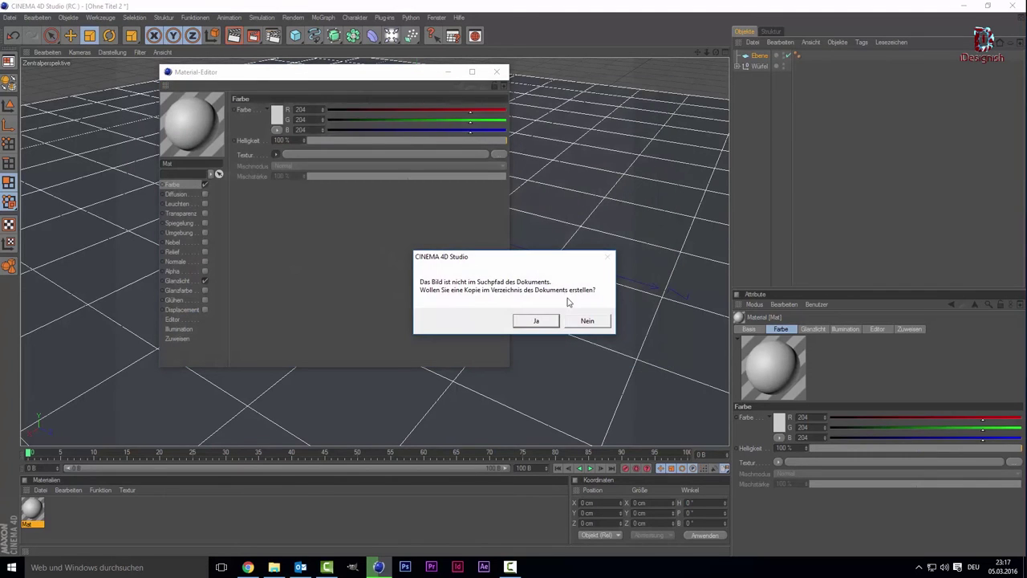
click(584, 319)
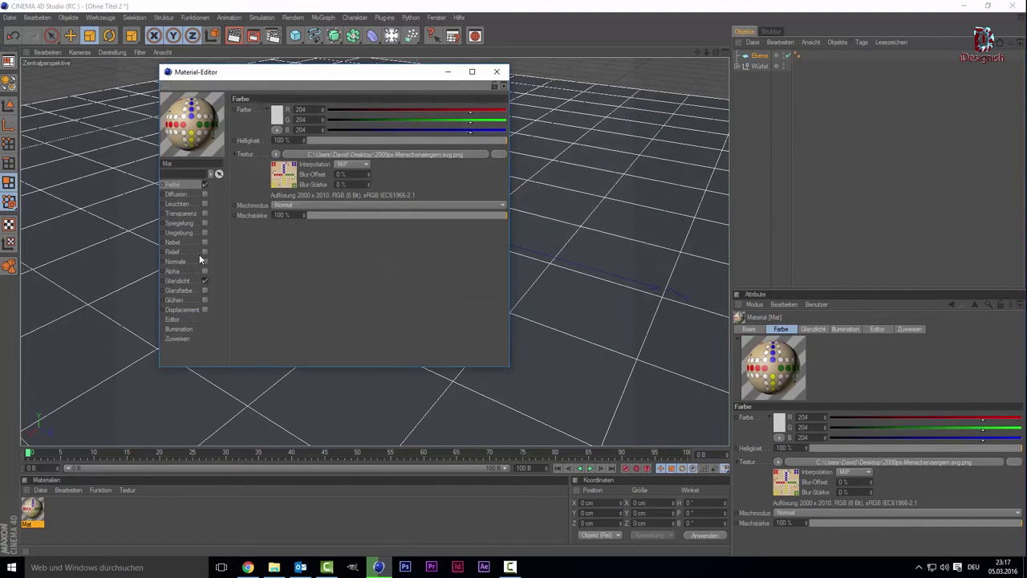
- Enable reflection on Mat at 20% strength
click(206, 223)
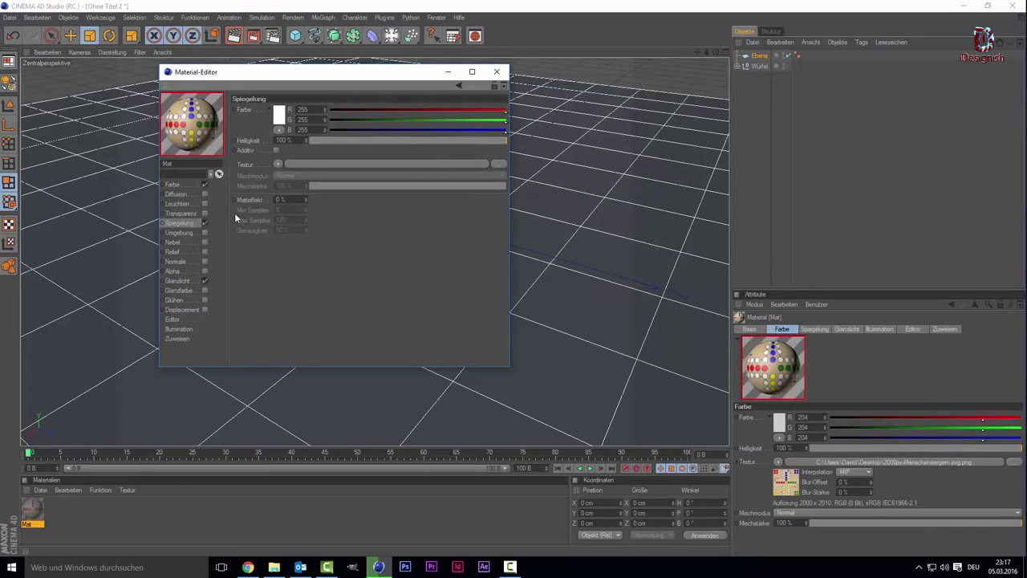
click(336, 141)
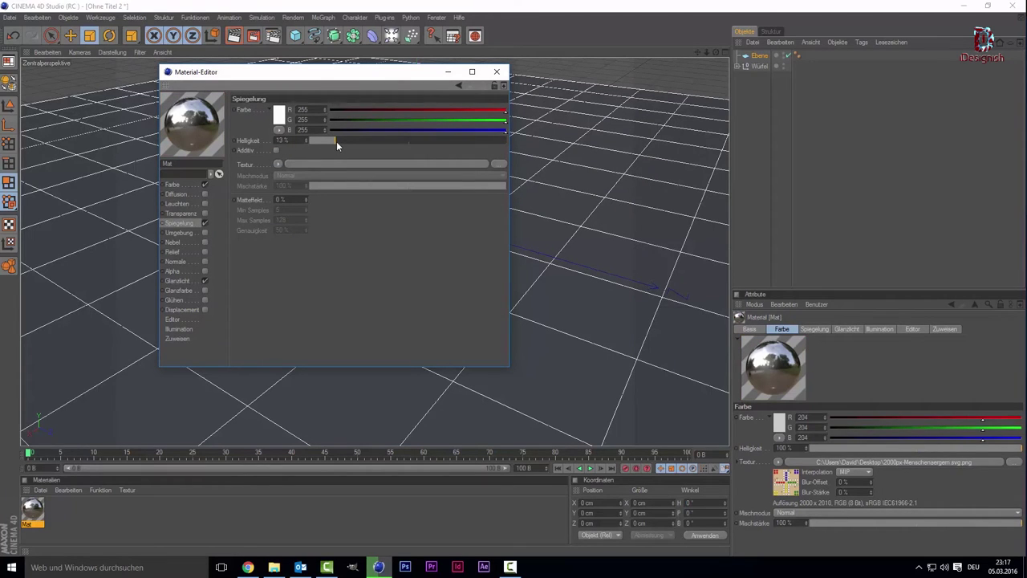
drag(340, 141, 354, 142)
drag(350, 143, 347, 143)
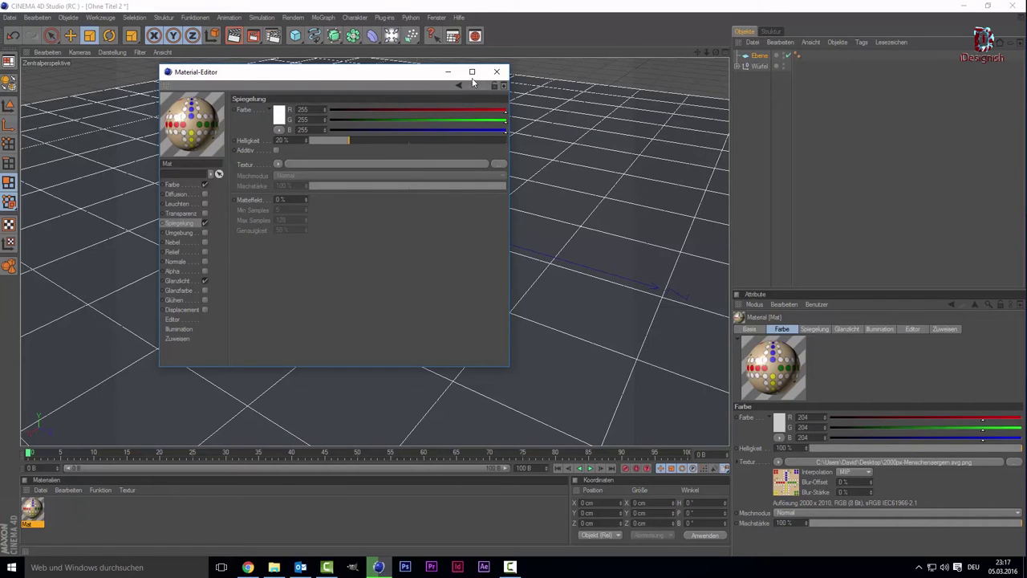
click(497, 72)
- Apply the Mat material to the Ebene floor plane and zoom out to see the whole board
drag(37, 510, 197, 281)
drag(213, 233, 214, 234)
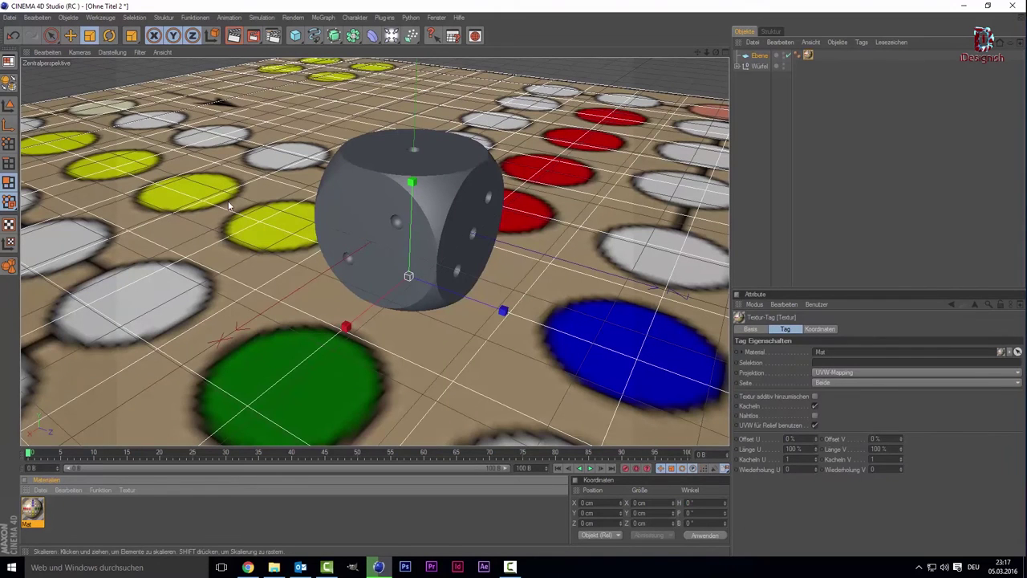
scroll(540, 190, down, 2)
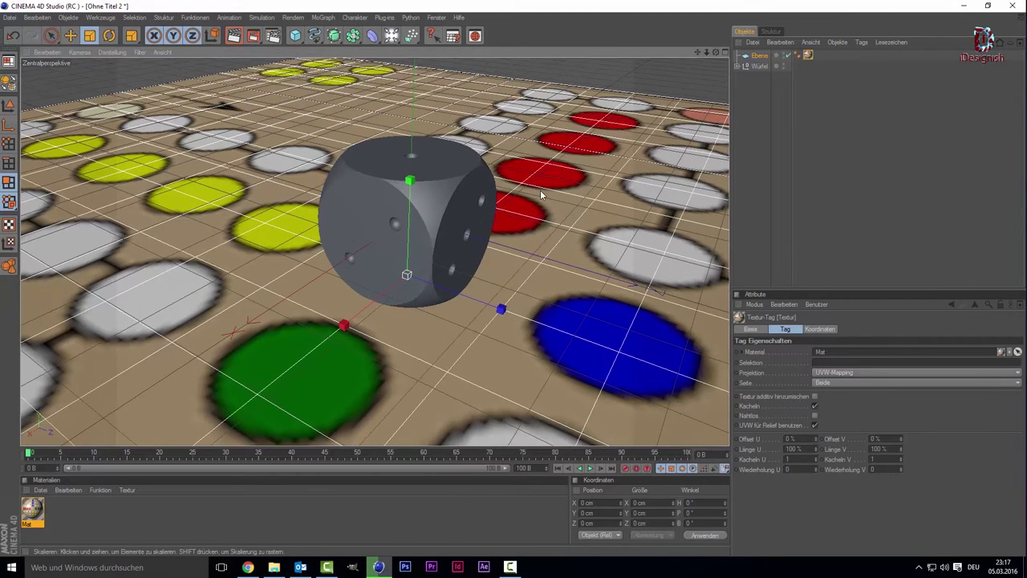
scroll(281, 158, down, 2)
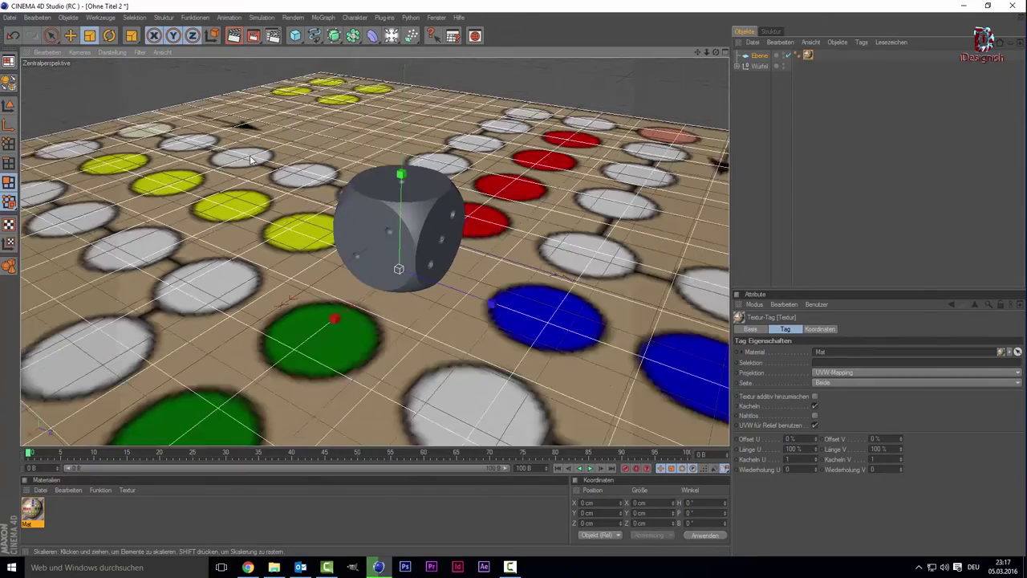
scroll(254, 161, down, 2)
scroll(291, 102, down, 3)
click(391, 36)
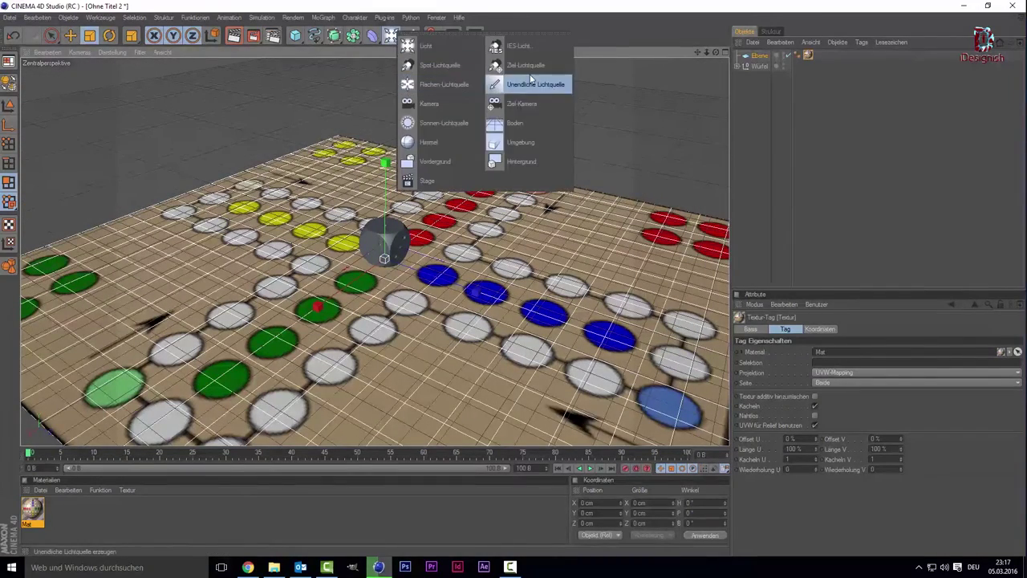
- Add a Ziel-Lichtquelle target spotlight and position it sideways and high above the board
click(529, 70)
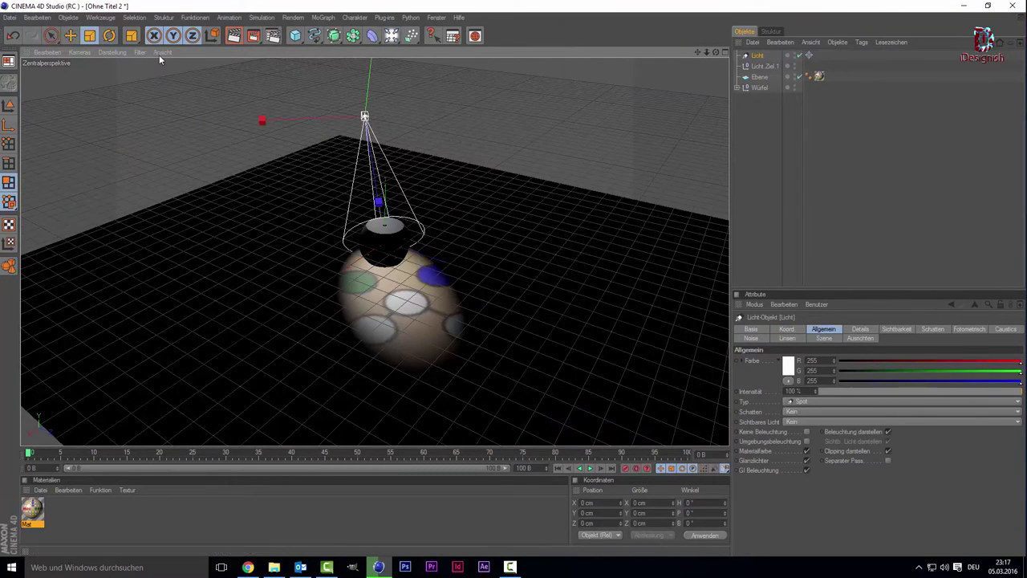
click(51, 36)
drag(305, 117, 183, 137)
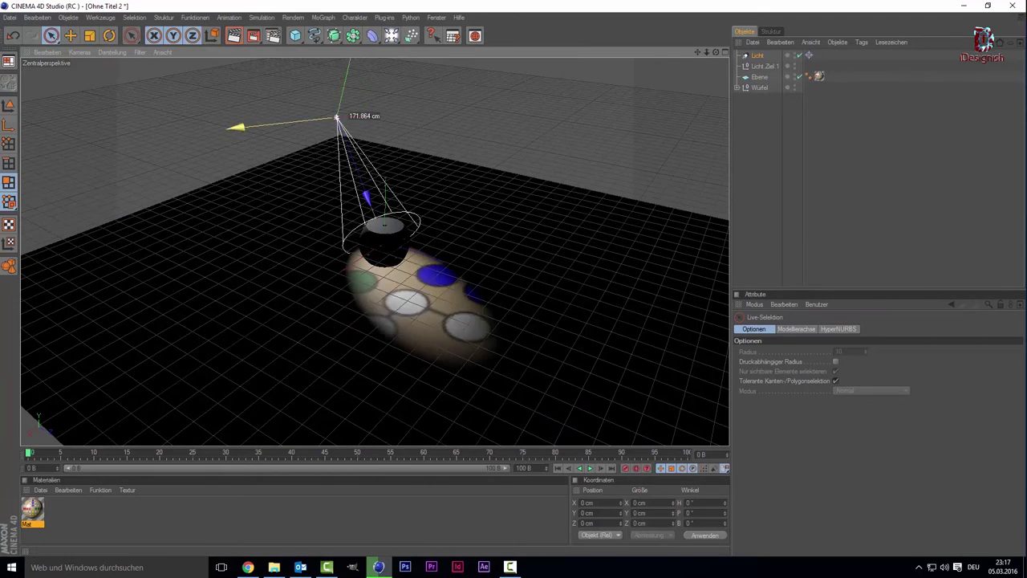
mouse_move(243, 122)
mouse_down()
mouse_move(142, 119)
mouse_move(218, 122)
mouse_move(188, 124)
mouse_up()
drag(345, 119, 362, 121)
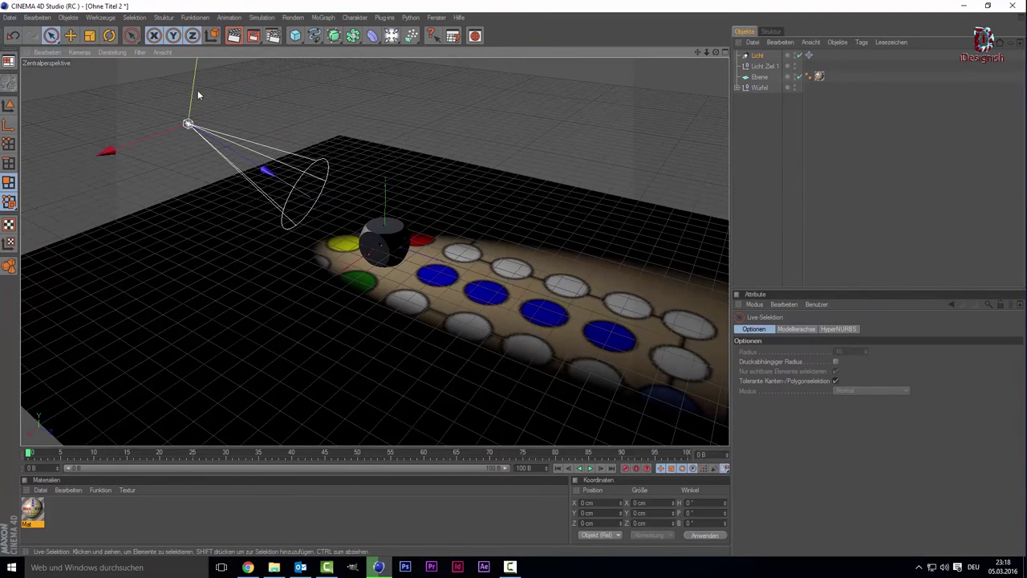
drag(193, 97, 198, 48)
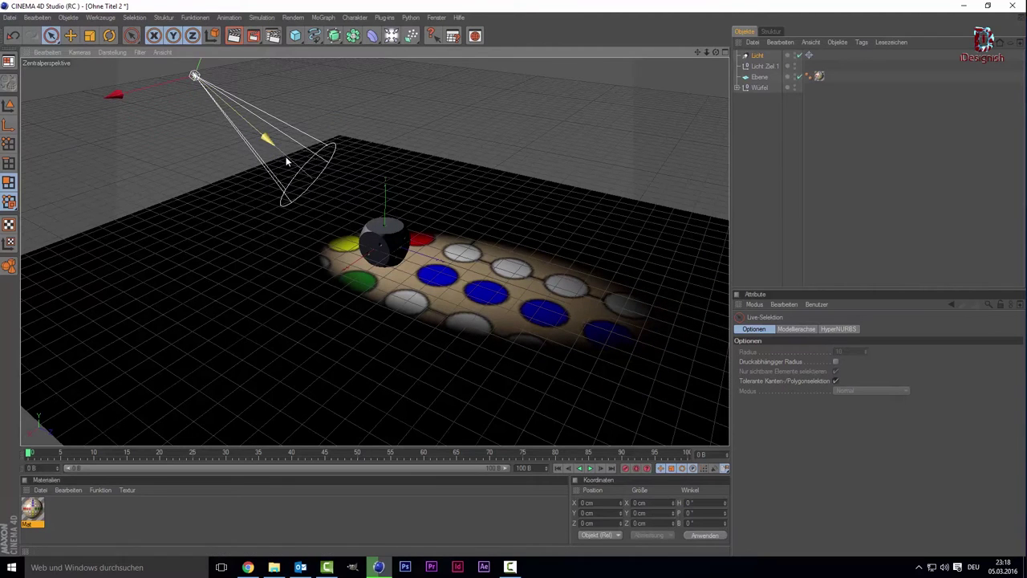
drag(274, 144, 232, 131)
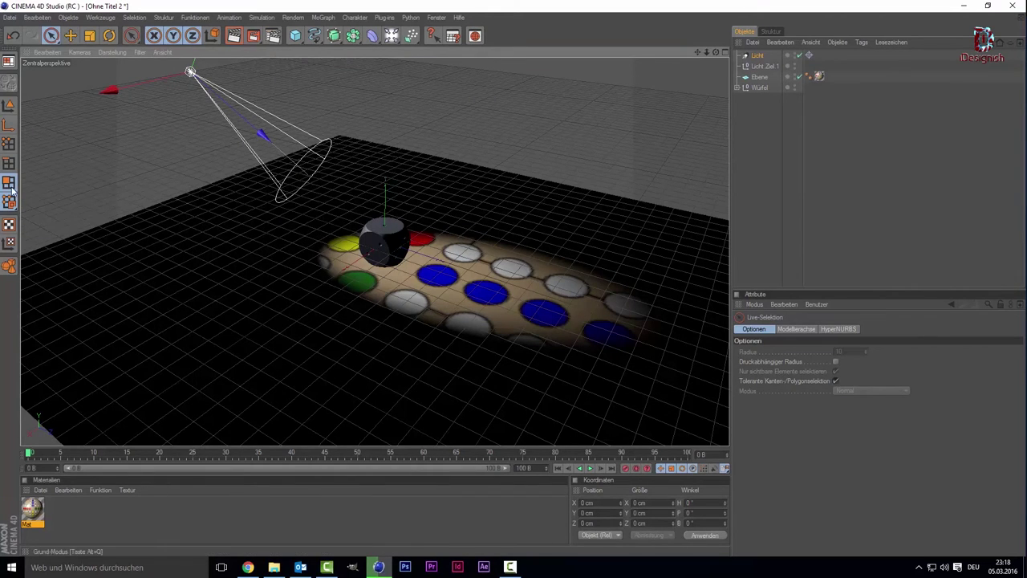
- Widen the spotlight's cone and reposition it to light much of the board around the die
click(8, 105)
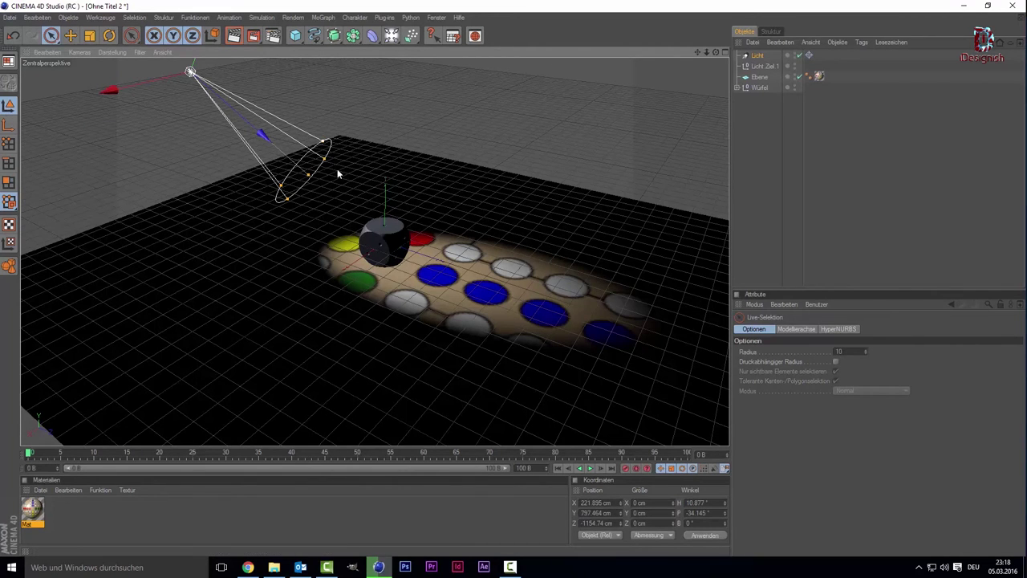
drag(326, 159, 329, 119)
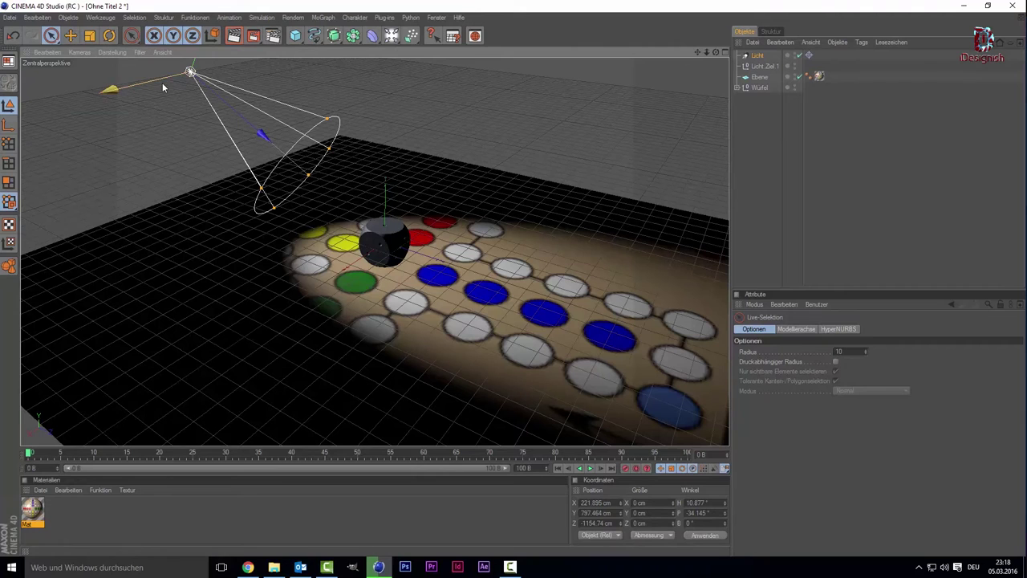
mouse_move(209, 89)
mouse_down()
mouse_move(280, 135)
mouse_move(333, 198)
mouse_up()
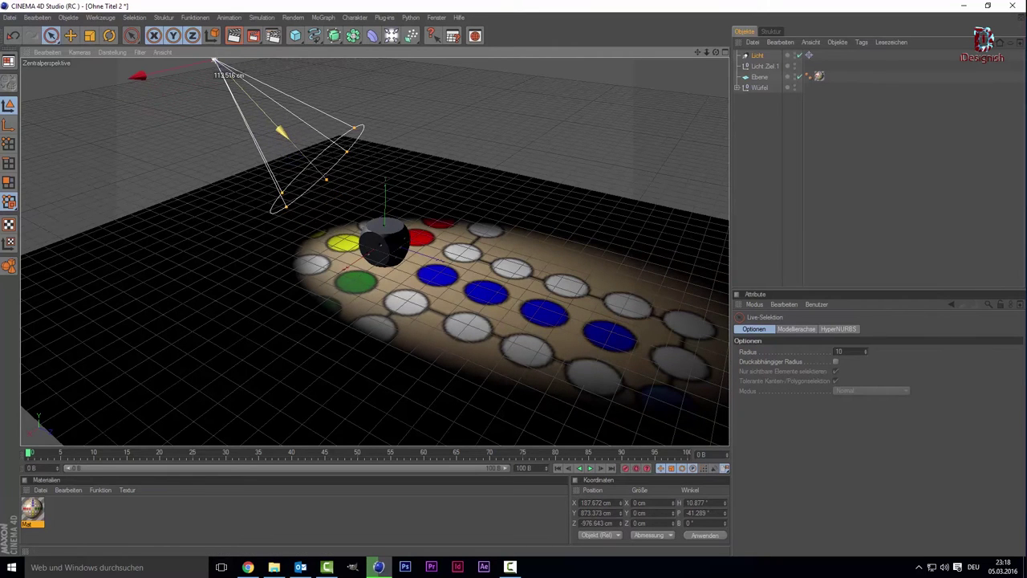
scroll(332, 198, down, 1)
scroll(332, 198, down, 1)
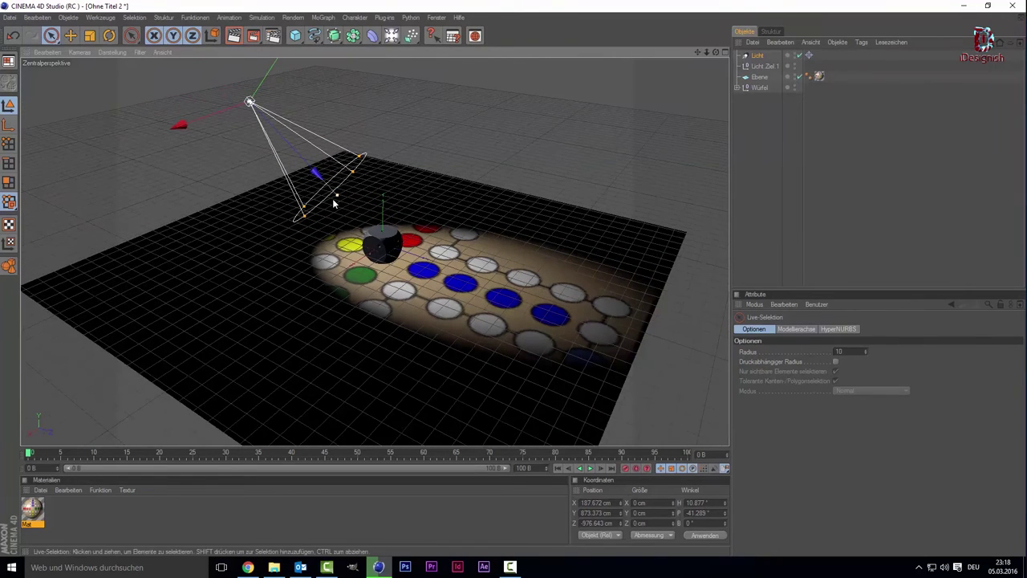
- Duplicate the spotlight as Licht.1 and move the copy toward the upper right
key(ctrl+c)
key(ctrl+v)
mouse_move(356, 168)
mouse_down()
mouse_move(255, 104)
mouse_move(323, 114)
mouse_up()
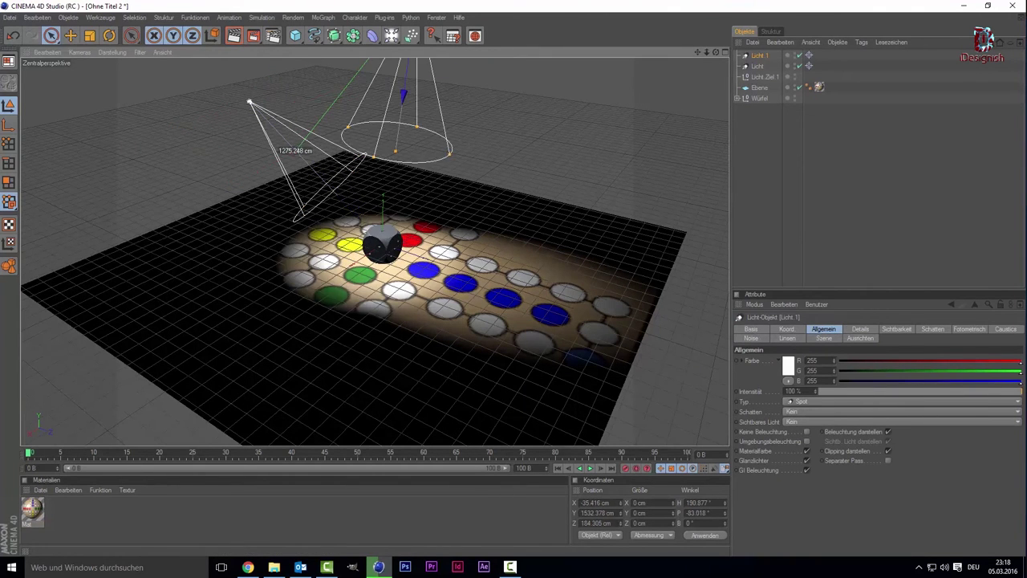
scroll(323, 114, down, 2)
mouse_move(410, 104)
mouse_down()
mouse_move(507, 146)
mouse_move(519, 139)
mouse_up()
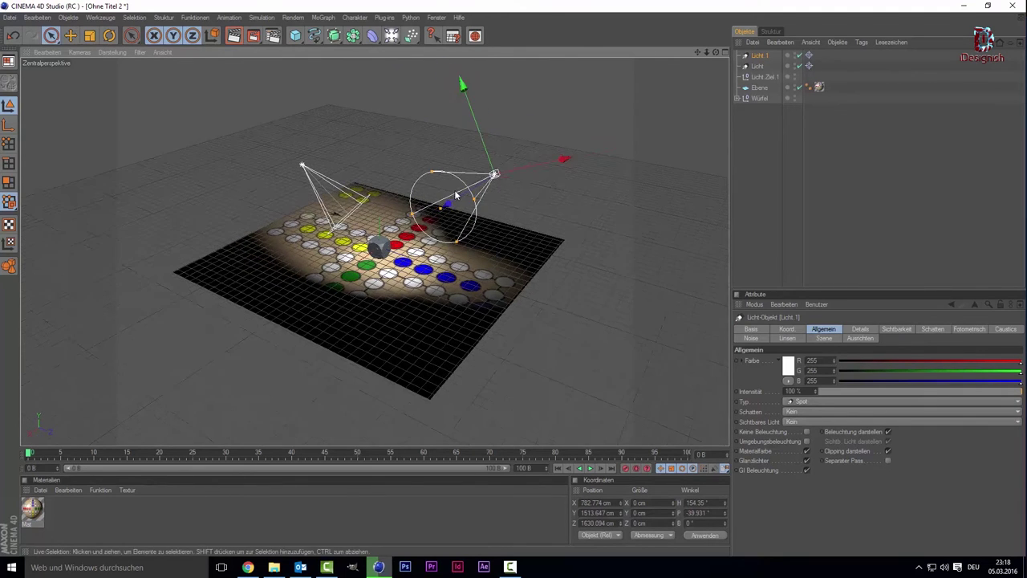
scroll(459, 188, up, 3)
scroll(459, 188, down, 1)
- Place Licht.1 on the opposite side, aimed at the die to brighten it
mouse_move(571, 93)
mouse_down()
mouse_move(594, 108)
mouse_move(588, 129)
mouse_up()
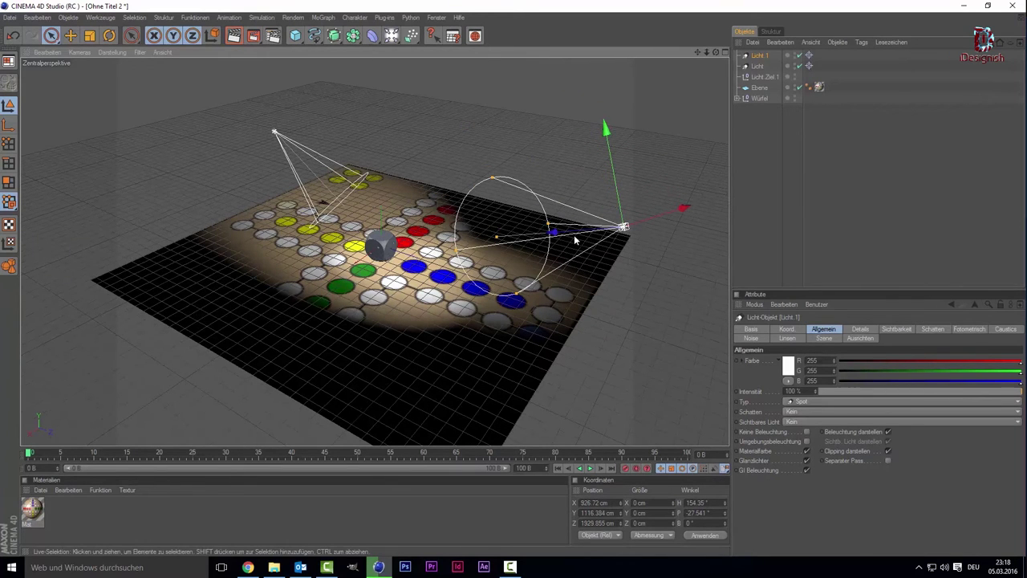
drag(574, 239, 514, 241)
scroll(548, 200, up, 3)
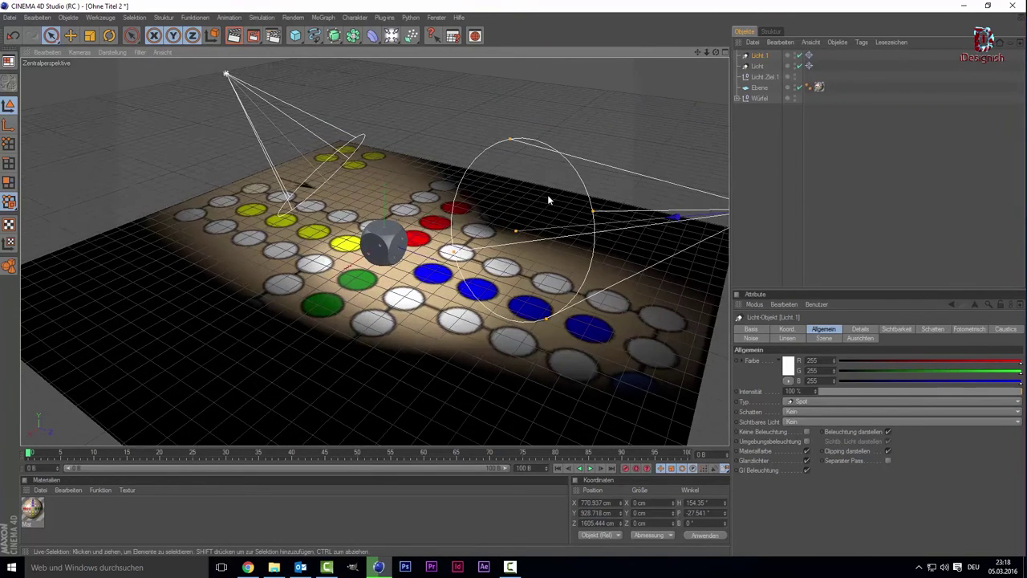
scroll(598, 224, down, 3)
mouse_move(589, 231)
mouse_down()
mouse_move(561, 231)
mouse_move(652, 195)
mouse_move(634, 183)
mouse_up()
scroll(529, 261, up, 3)
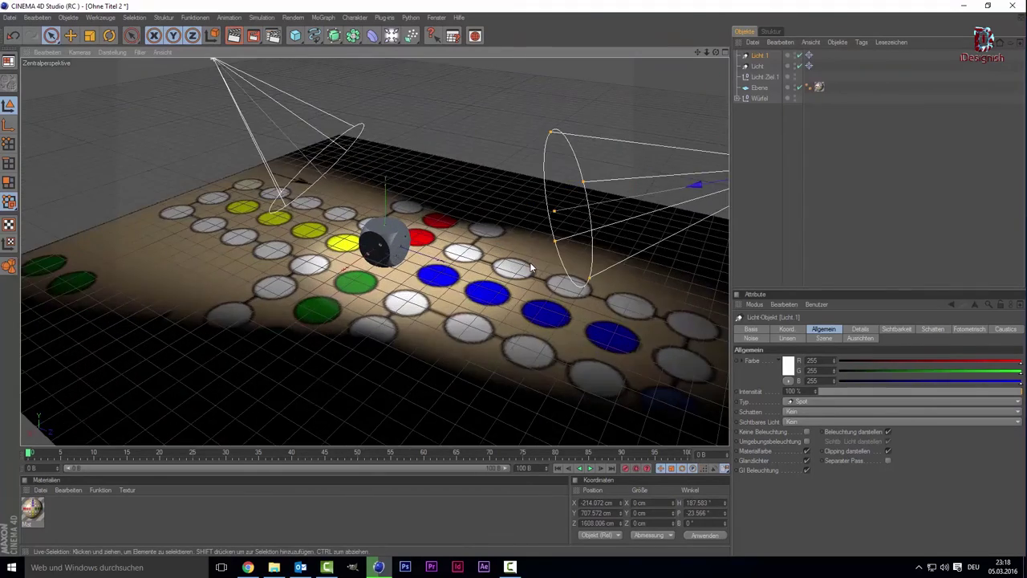
scroll(529, 265, up, 2)
scroll(530, 265, up, 3)
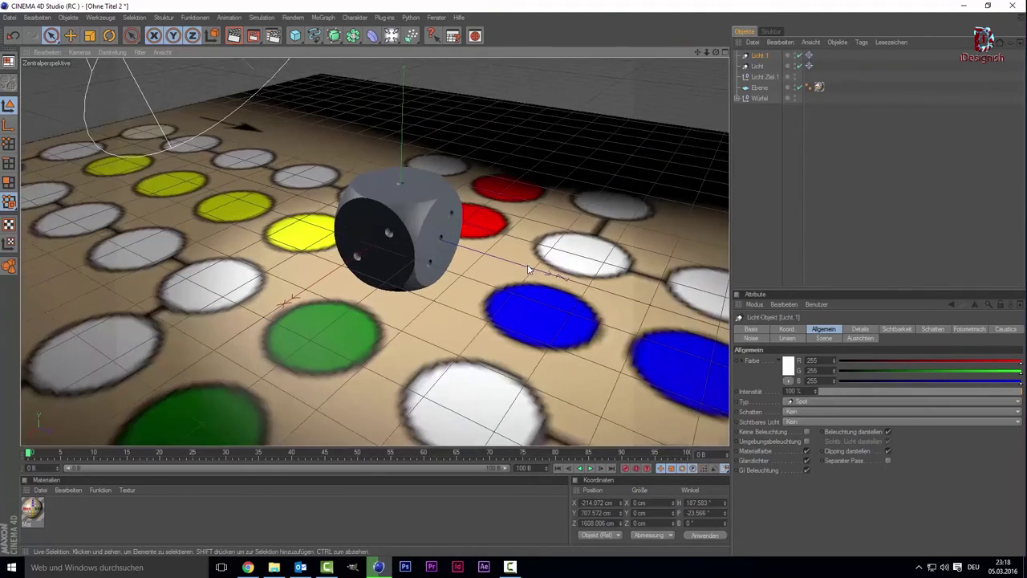
scroll(528, 264, down, 3)
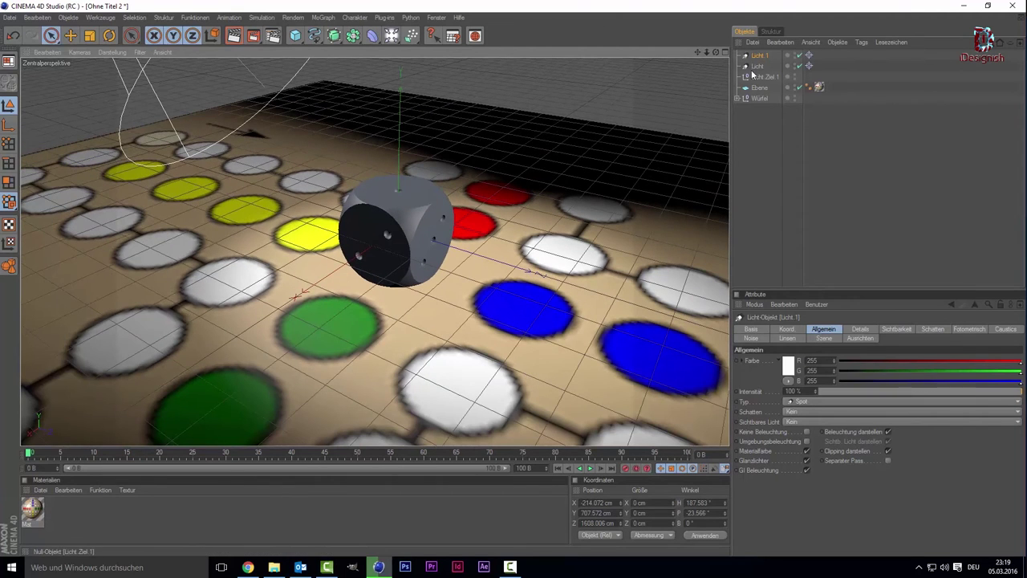
- Select the Würfel die, activate the Scale tool and zoom in on the scene
click(759, 98)
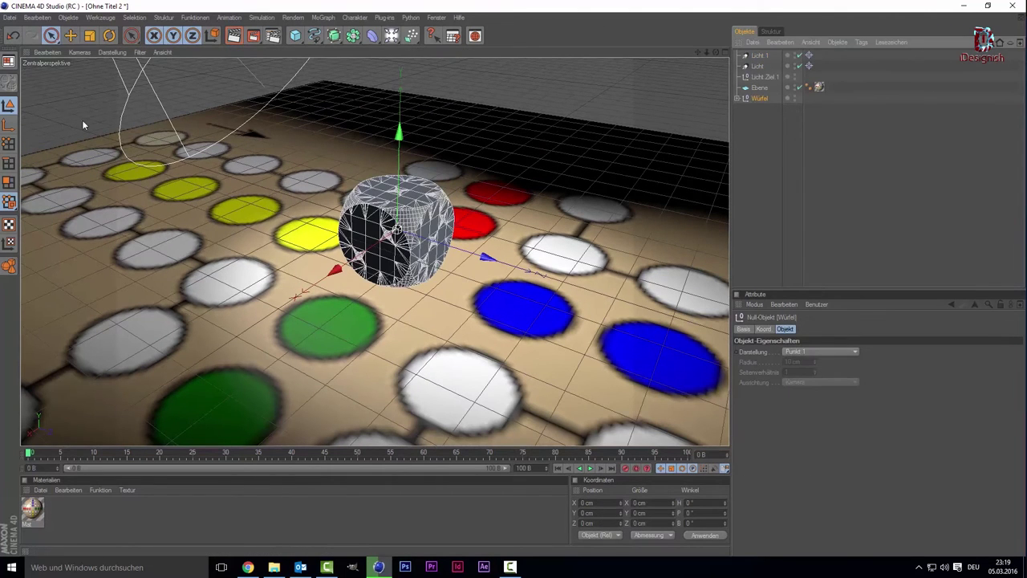
click(90, 36)
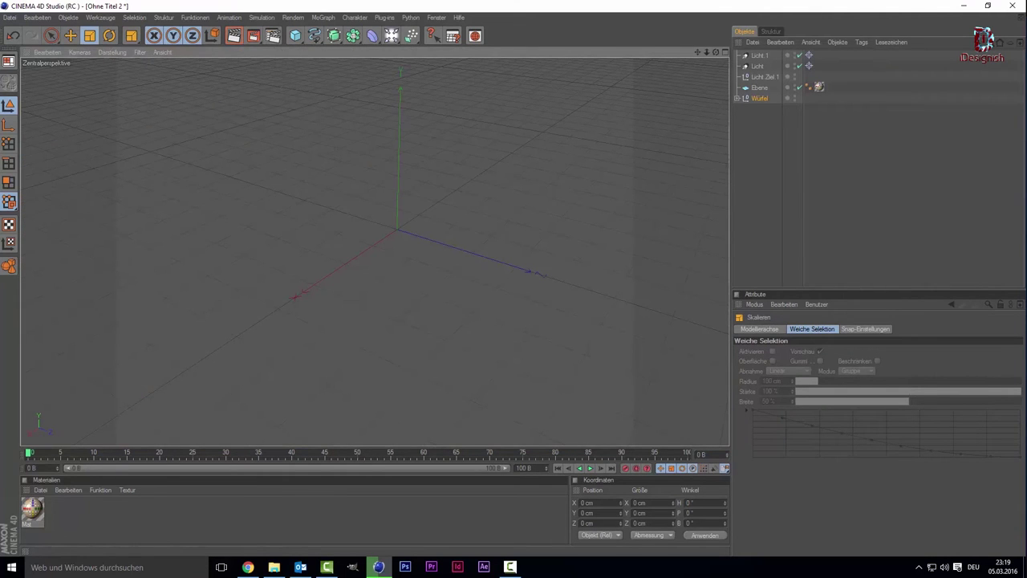
scroll(466, 188, up, 1)
scroll(477, 172, up, 2)
scroll(478, 172, up, 2)
scroll(478, 173, down, 3)
scroll(452, 221, up, 2)
scroll(452, 223, up, 1)
scroll(452, 222, up, 1)
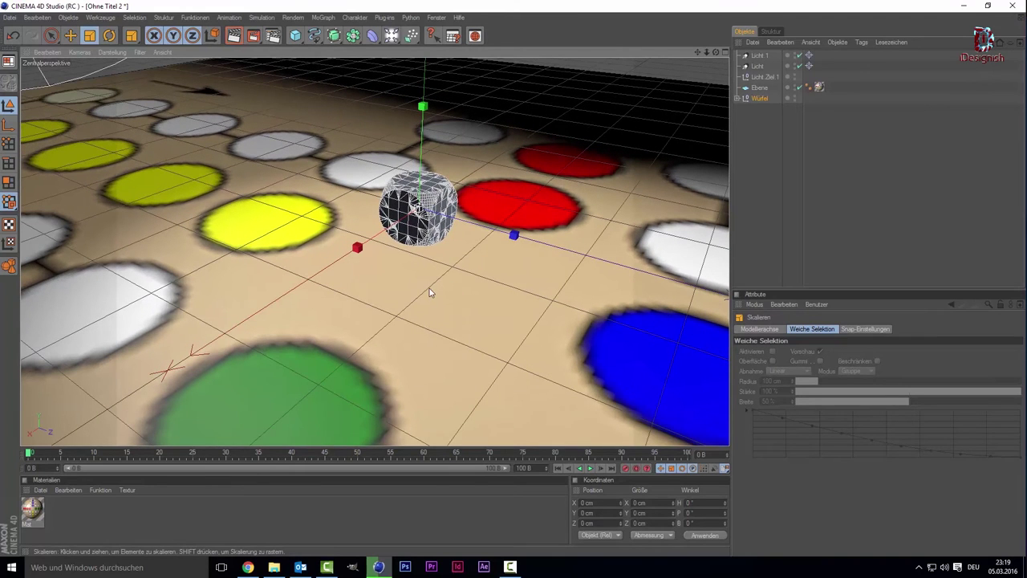
- Scale the Ebene board plane to about 3689.567 cm and switch to the four-view layout
click(315, 287)
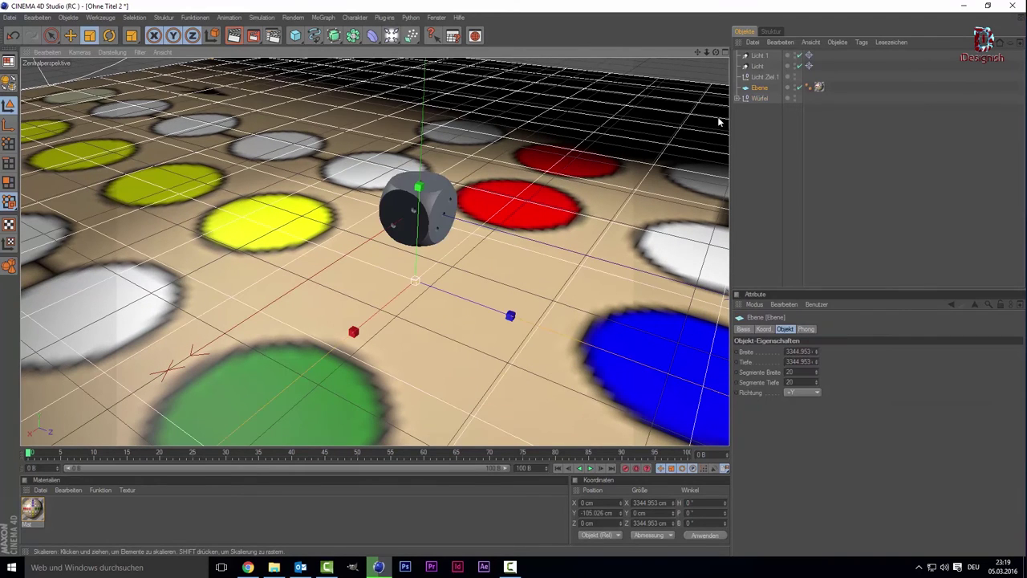
drag(420, 283, 425, 282)
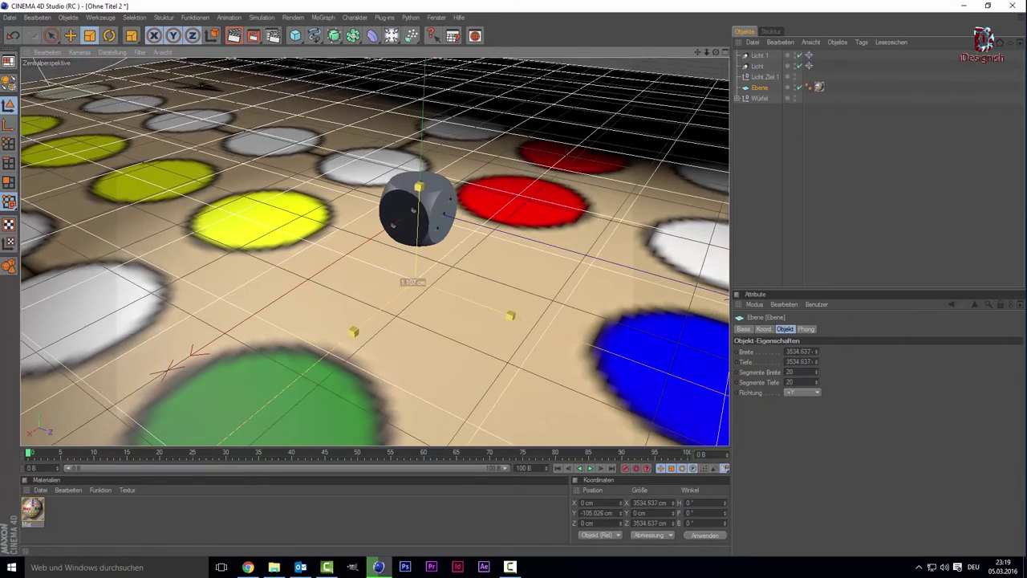
mouse_move(425, 281)
mouse_down()
mouse_move(292, 295)
mouse_move(432, 189)
mouse_up()
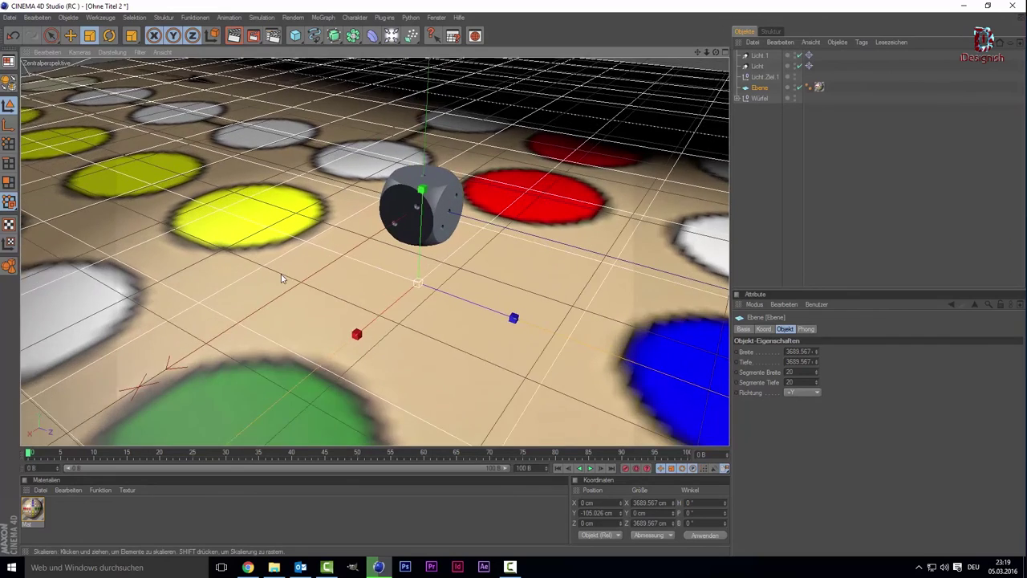
middle_click(495, 258)
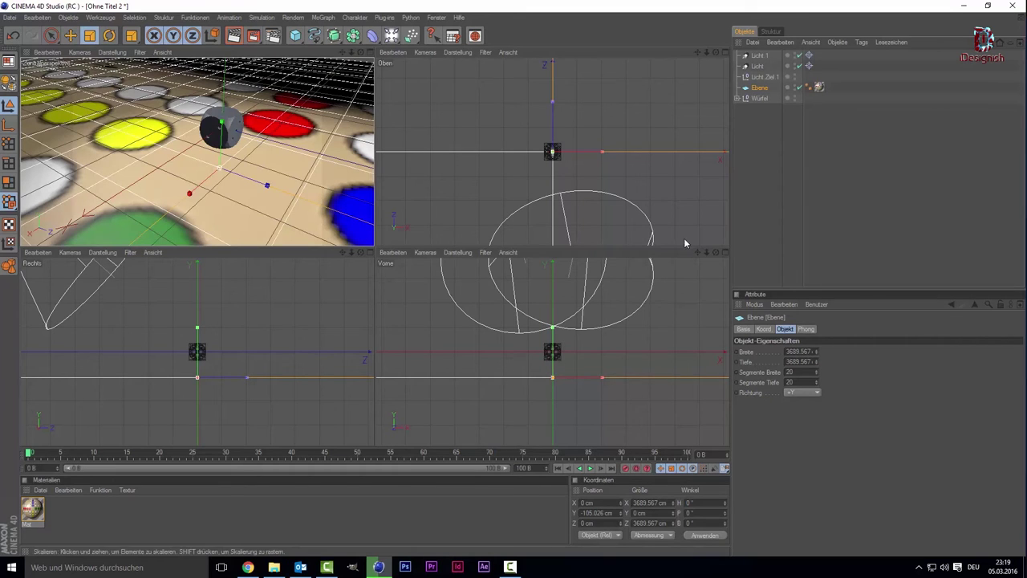
- In the Front view, lower the Würfel die to Y −67.829 cm so it rests on the board
click(759, 98)
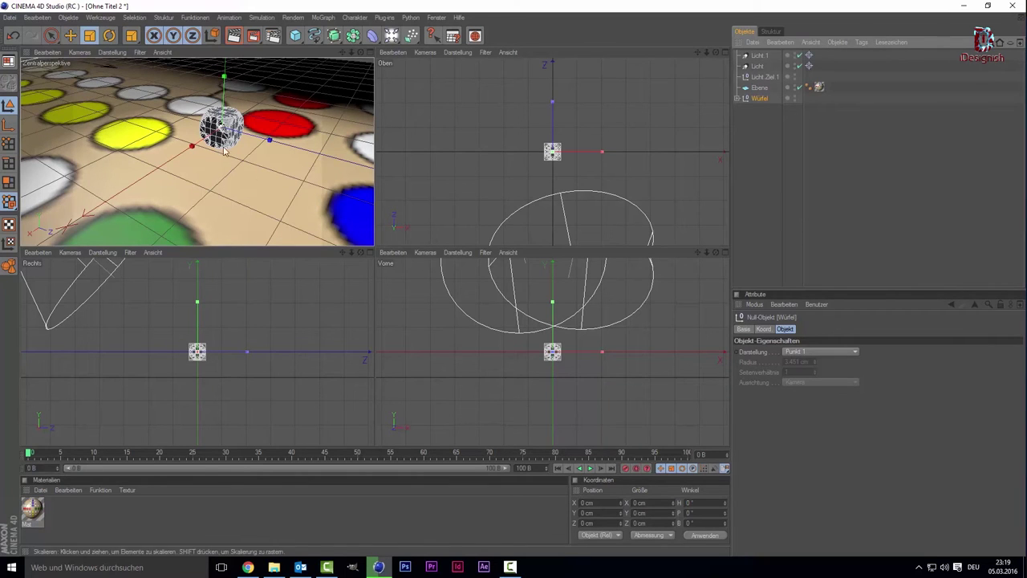
click(53, 34)
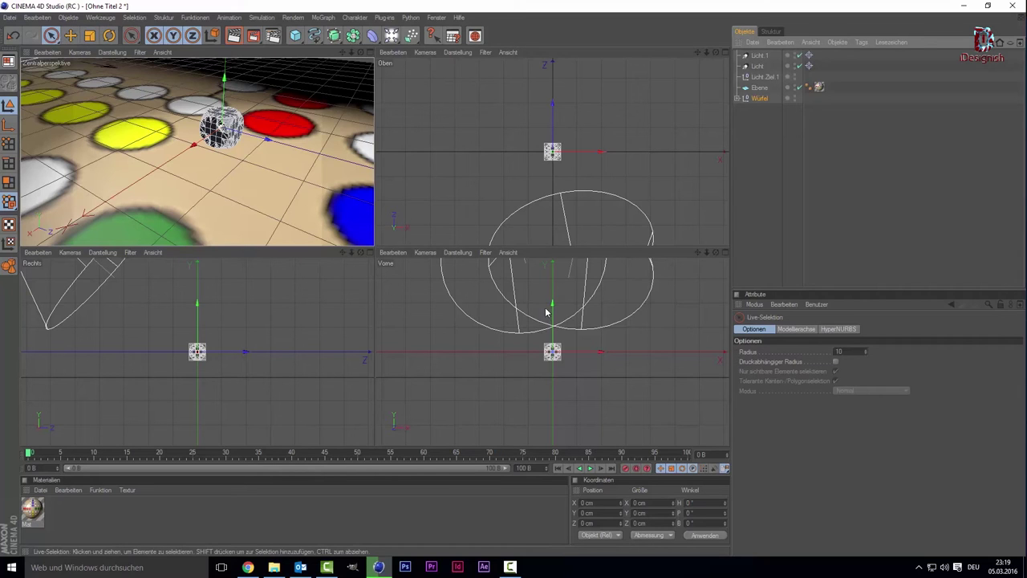
drag(553, 321, 553, 323)
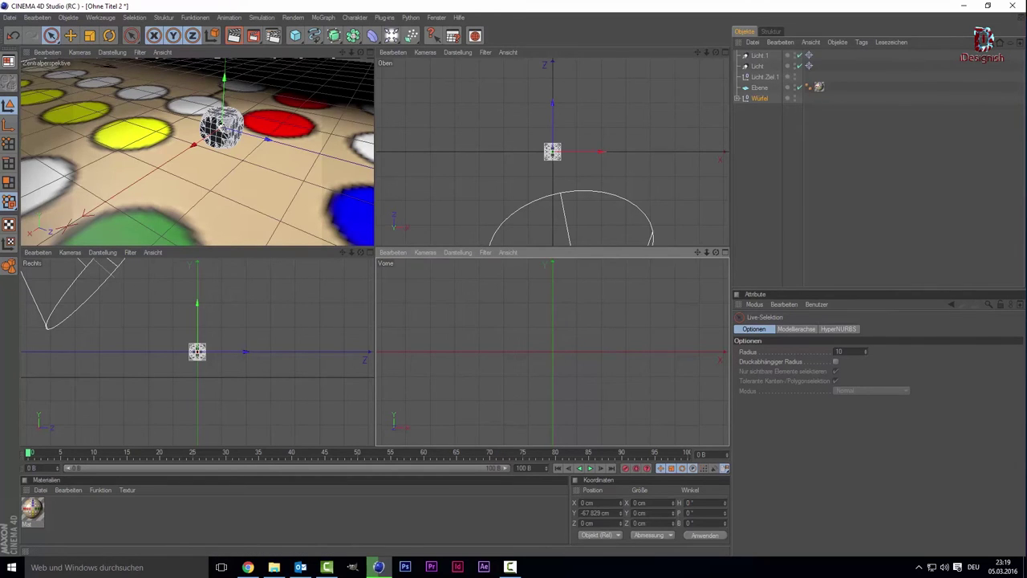
drag(552, 306, 552, 323)
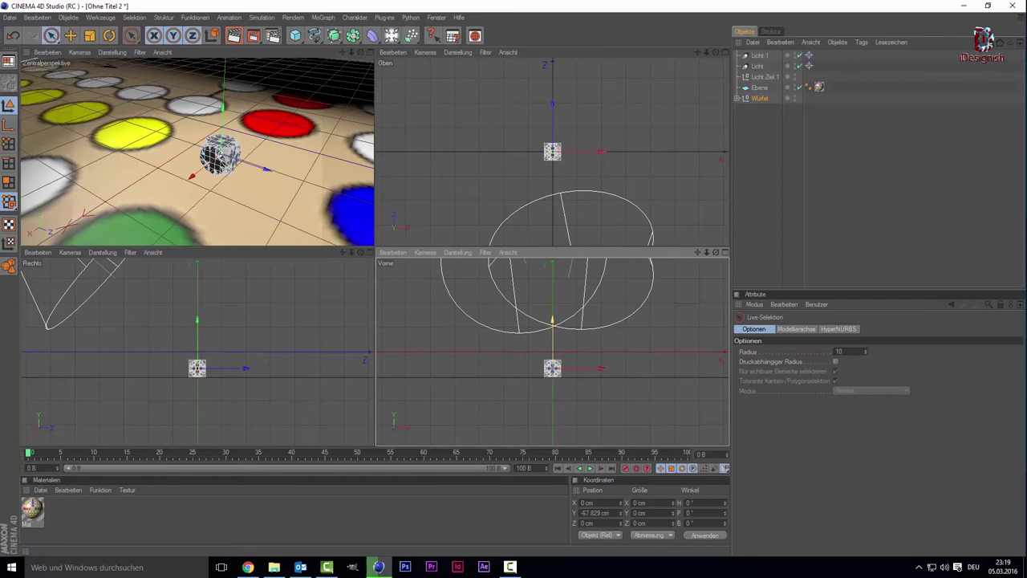
scroll(553, 351, up, 2)
scroll(553, 351, up, 2)
scroll(553, 350, up, 2)
scroll(552, 350, up, 2)
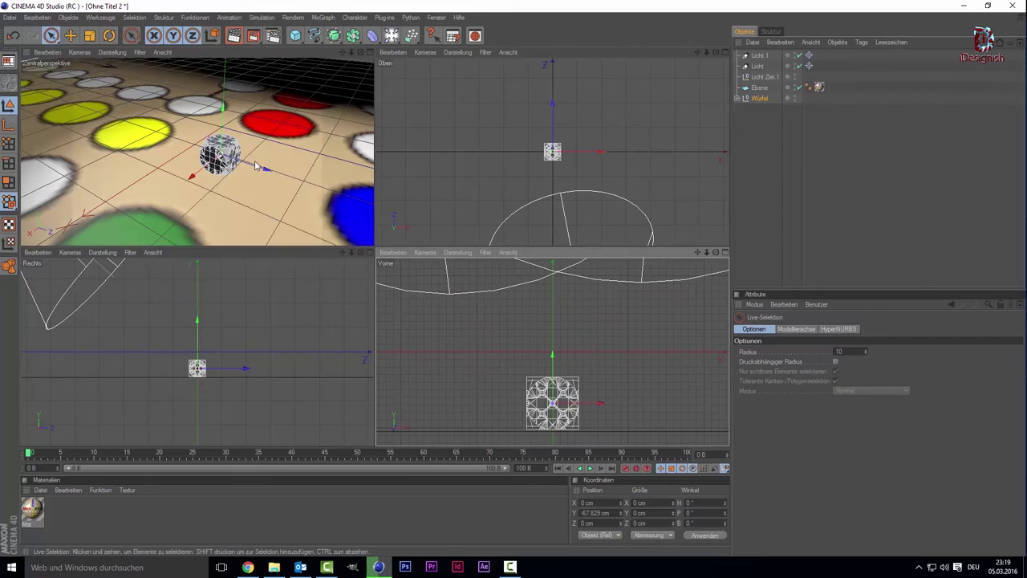
- Back in the single perspective view, shift the die along X to 32.911 cm
middle_click(253, 165)
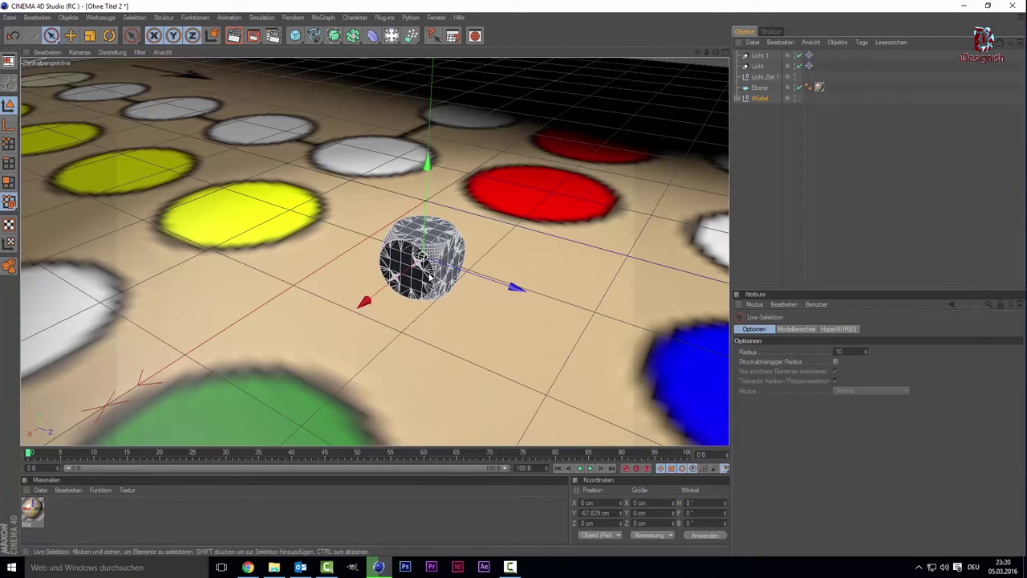
click(554, 183)
drag(620, 502, 642, 502)
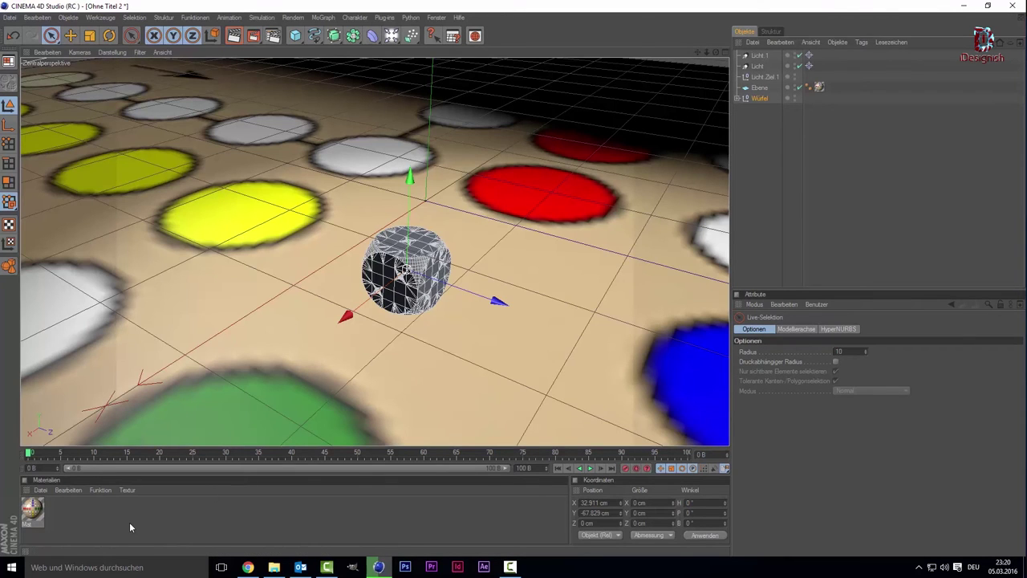
- Create Mat.1 with Farbe 255/255/255 and drag it onto the Würfel die
double_click(130, 525)
double_click(33, 508)
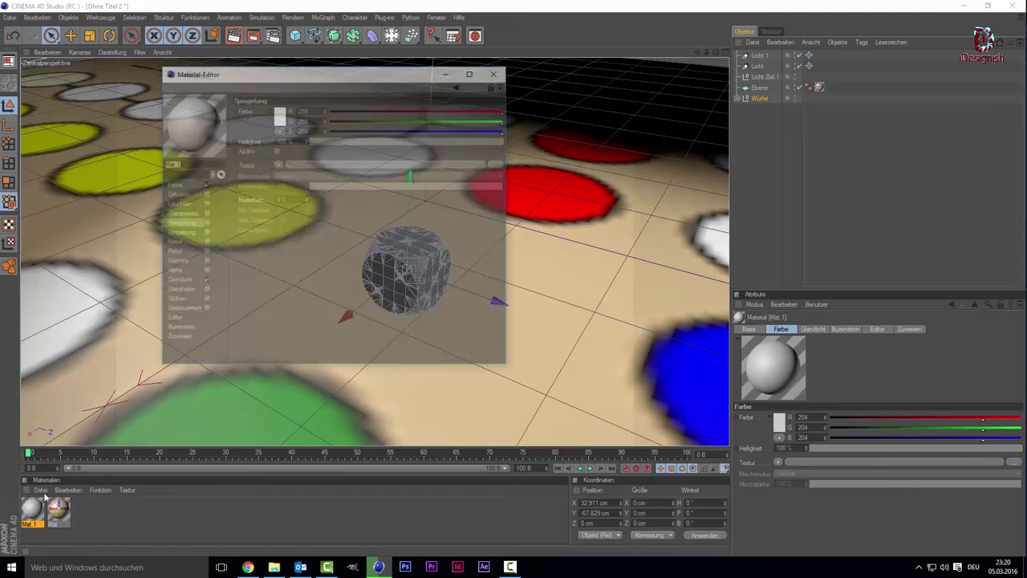
click(173, 184)
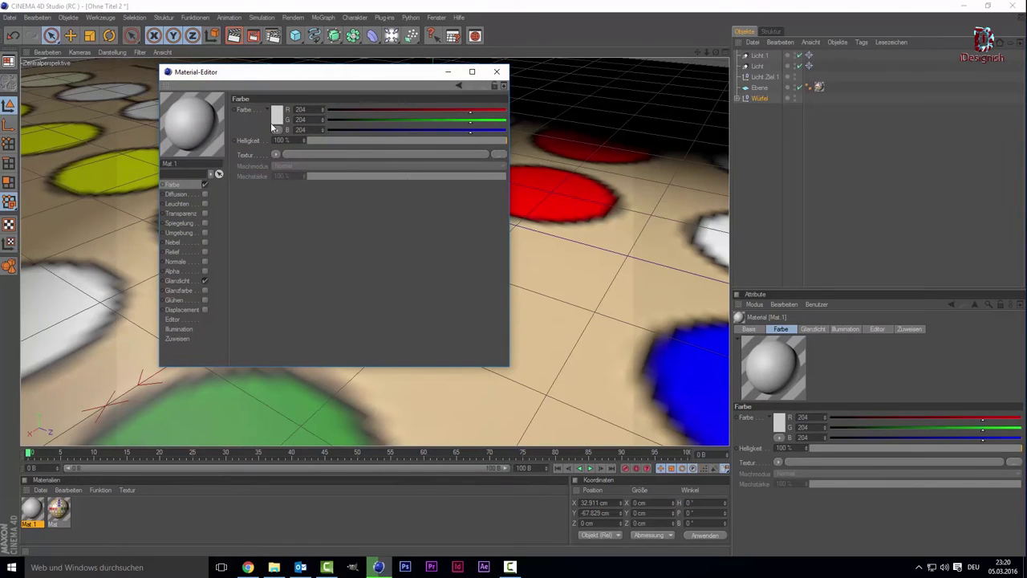
click(277, 117)
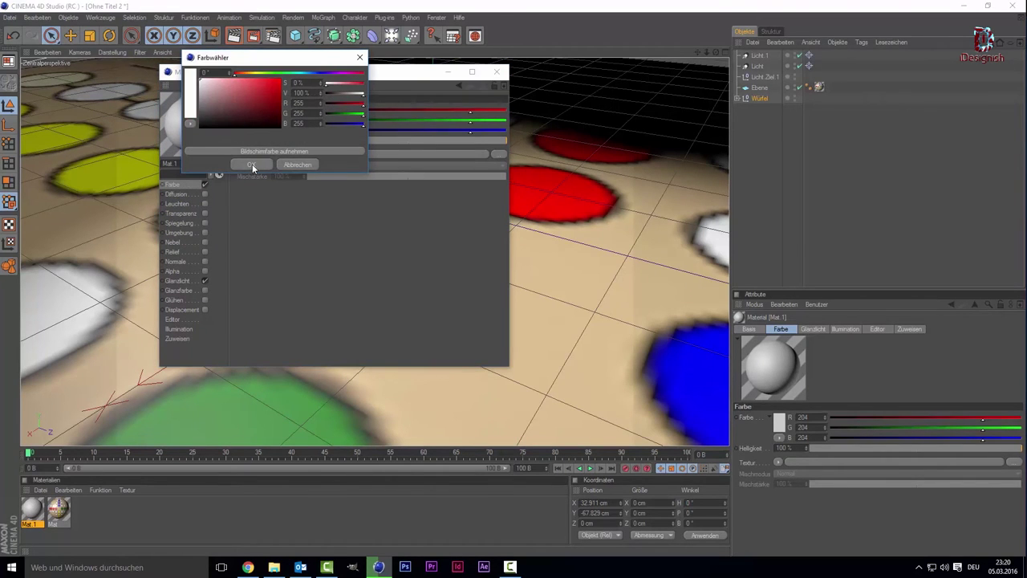
click(252, 164)
click(497, 72)
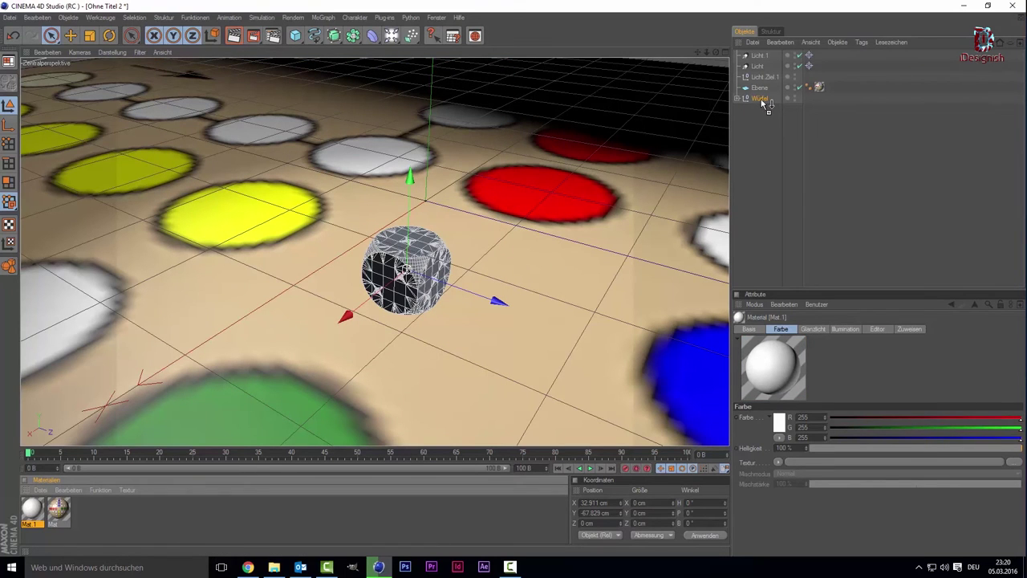
drag(750, 103, 762, 103)
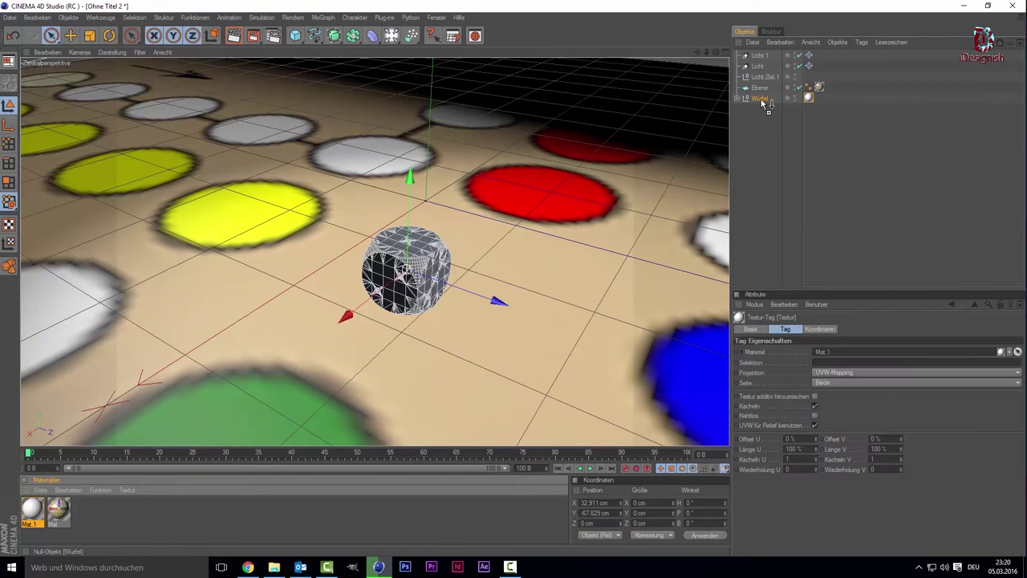
click(774, 185)
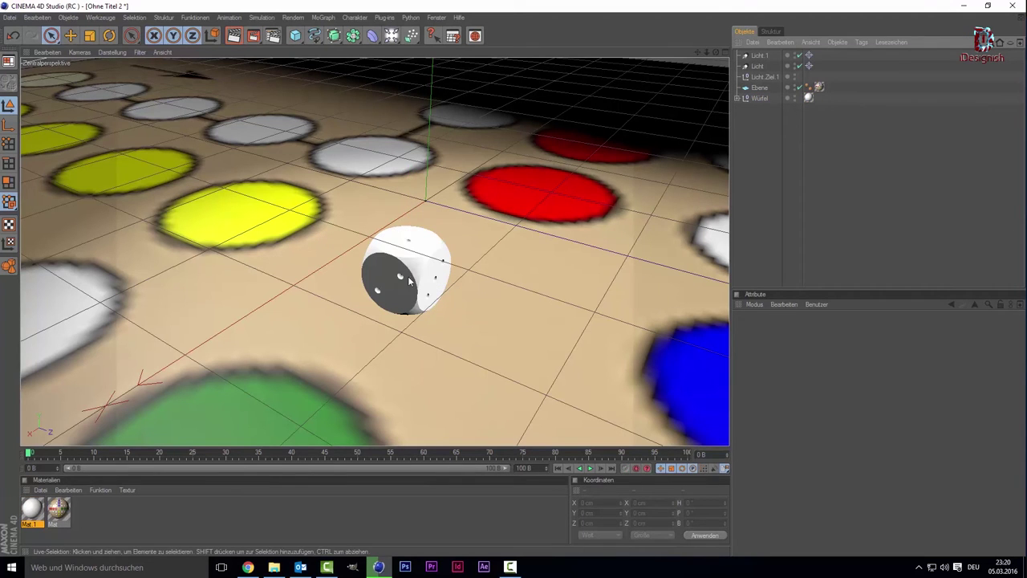
- Create a second material, Mat.2, with a black Farbe
double_click(183, 501)
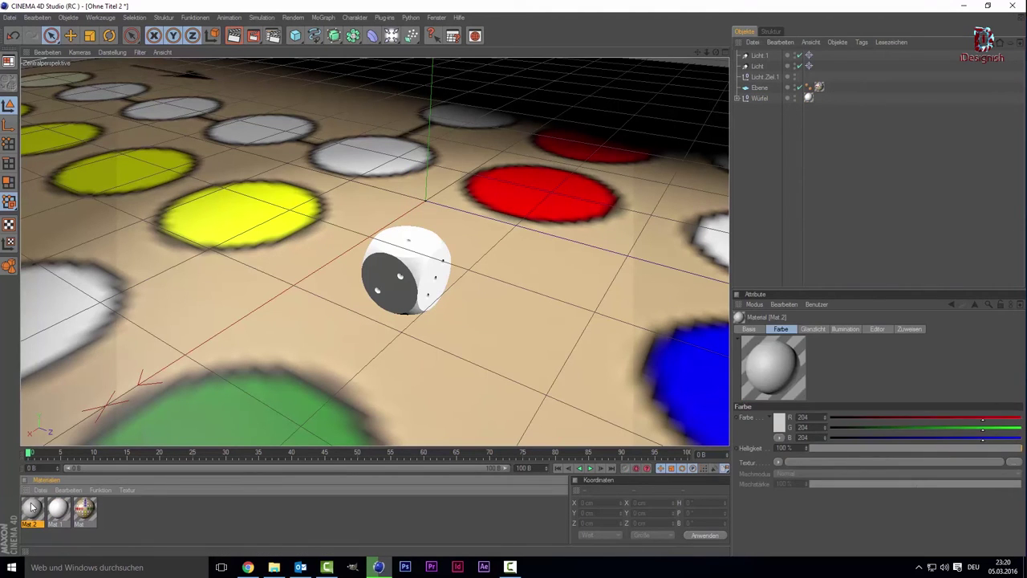
double_click(32, 507)
click(278, 119)
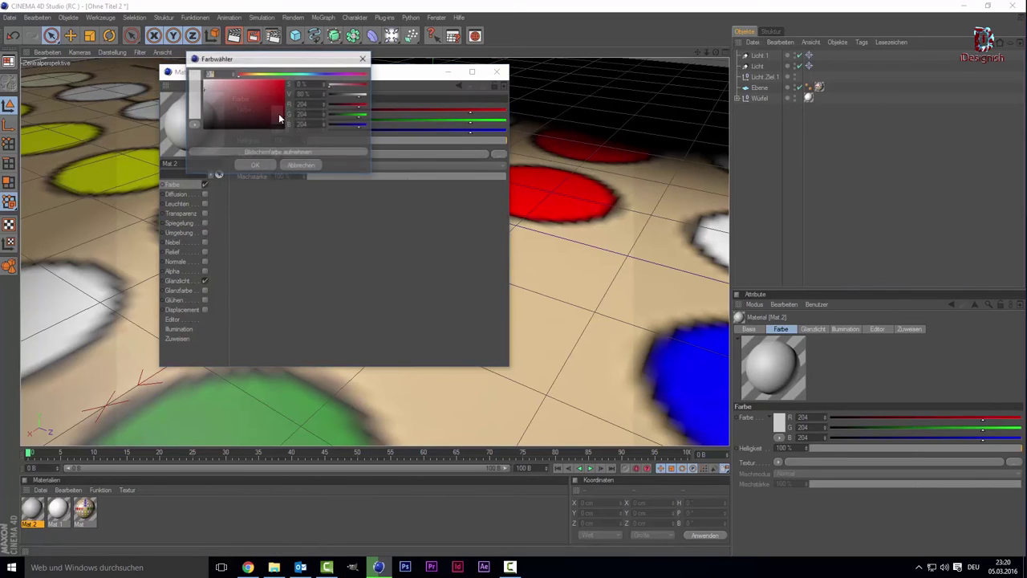
click(272, 165)
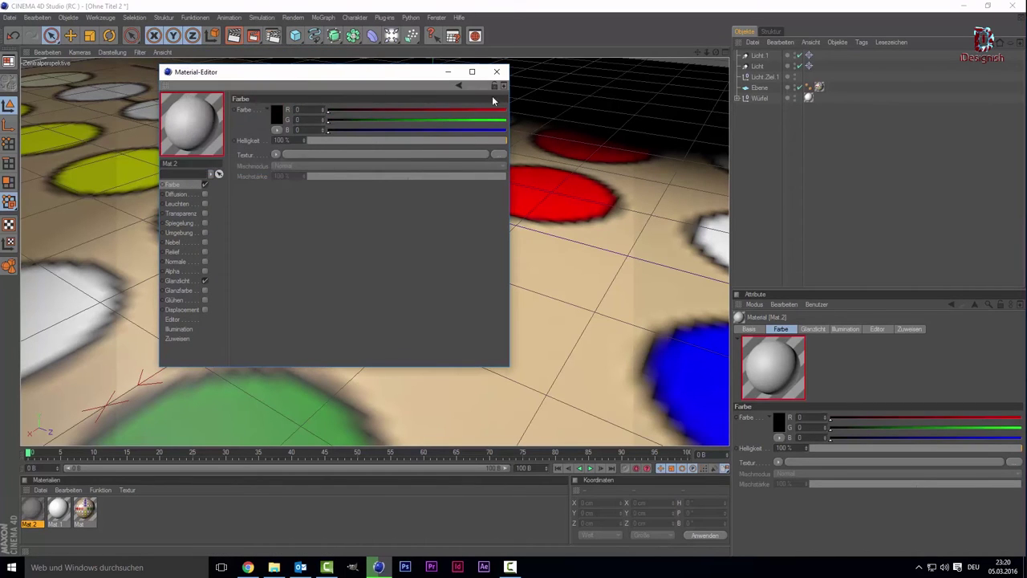
click(497, 72)
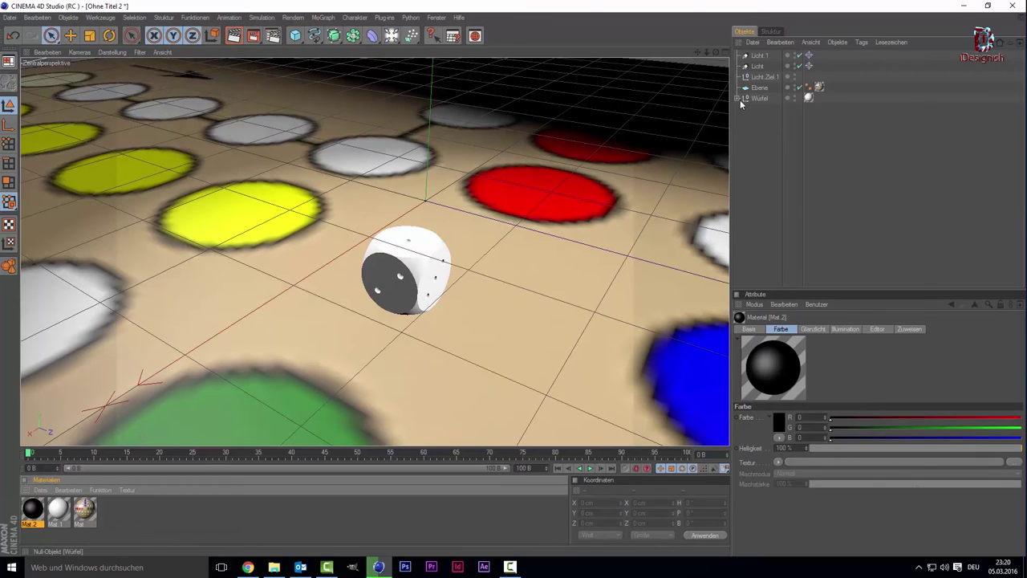
- Expand Würfel and drag Mat.2 onto the Klon pip cloner
click(740, 102)
click(738, 99)
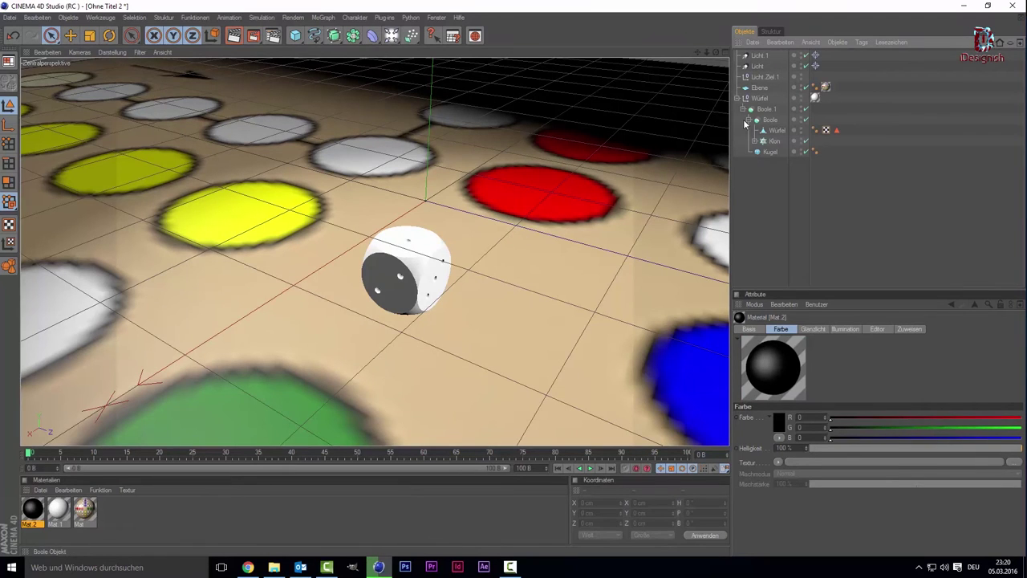
click(776, 142)
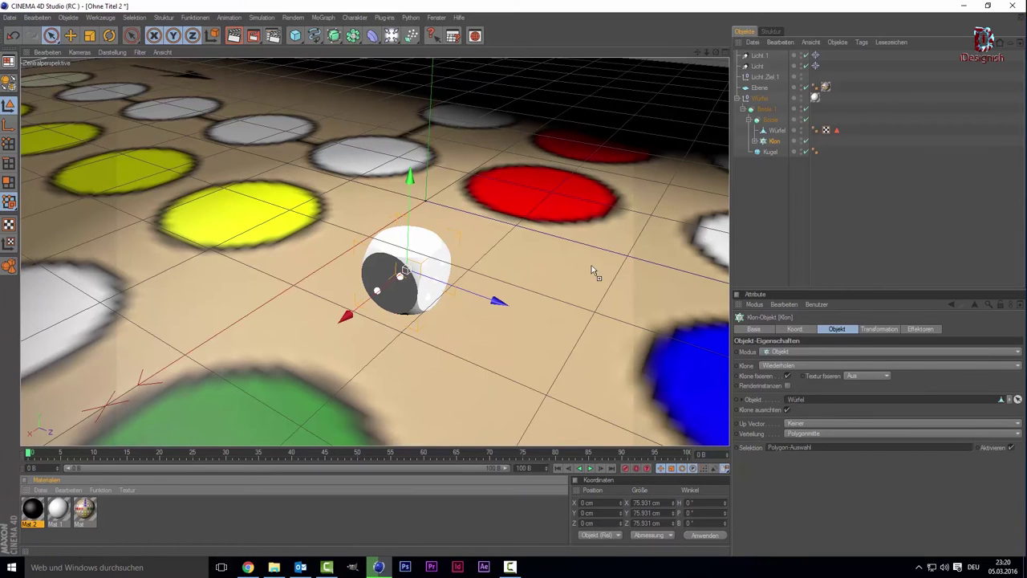
drag(32, 509, 777, 142)
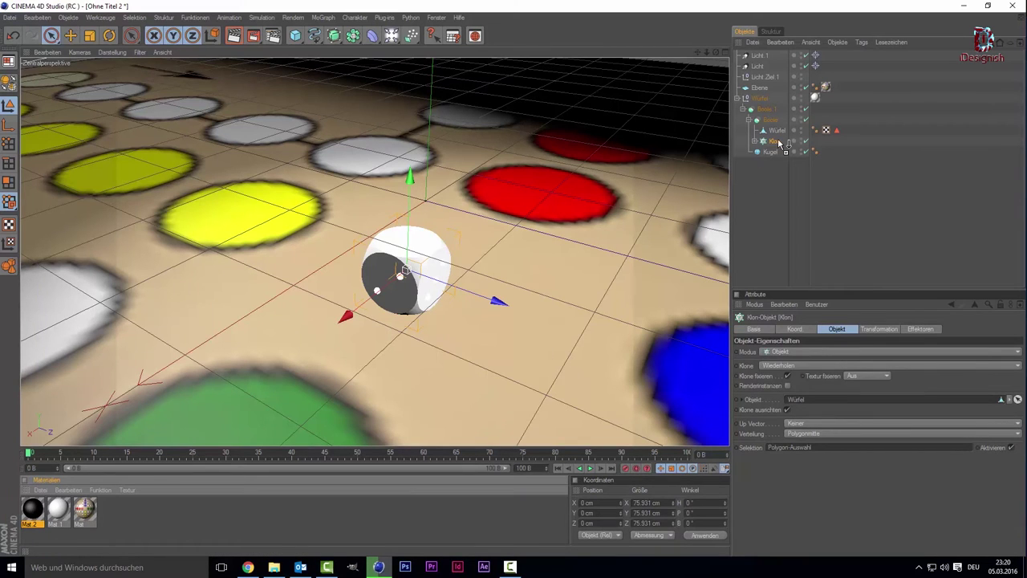
click(800, 201)
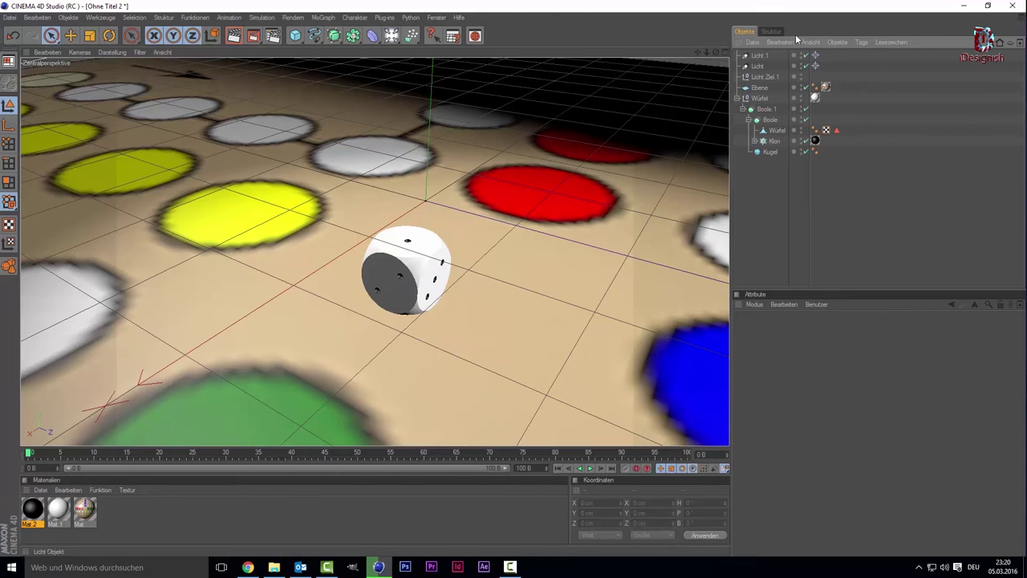
- Select both Licht and Licht.1 and set their Schatten to Shad.-Maps (Weich)
drag(860, 71, 720, 48)
click(851, 63)
click(754, 67)
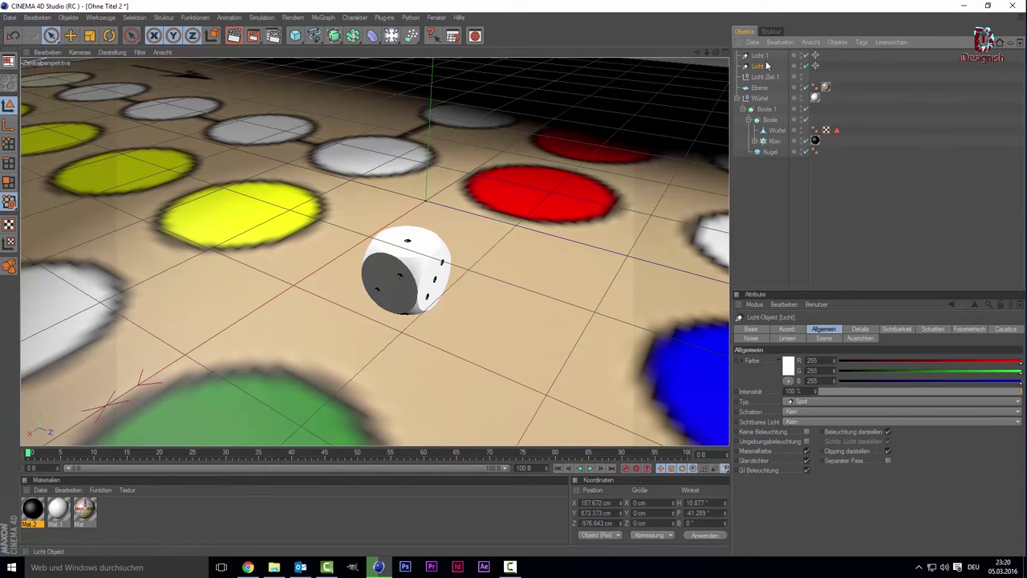
ctrl+click(764, 57)
click(764, 67)
ctrl+click(763, 56)
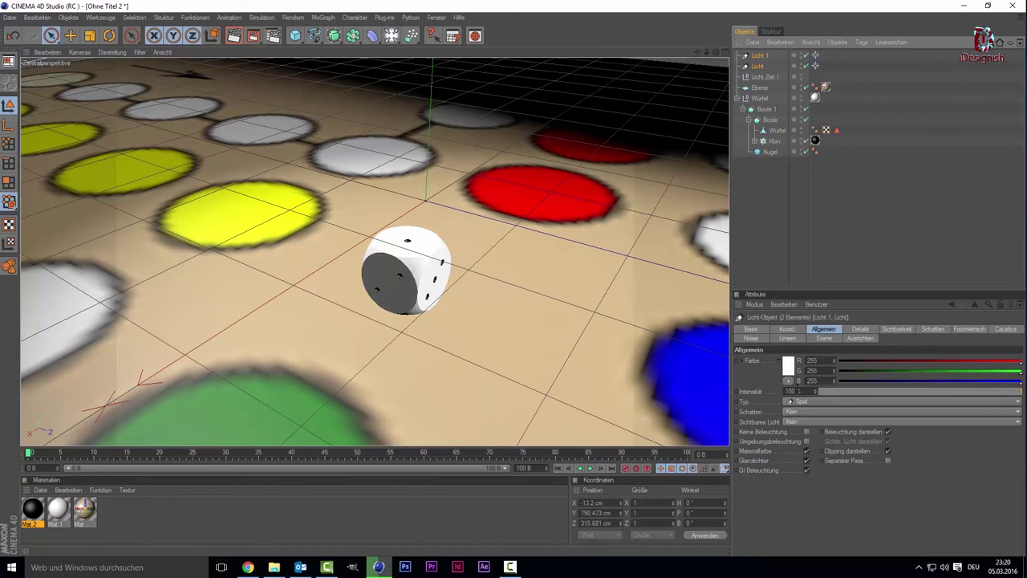
click(794, 411)
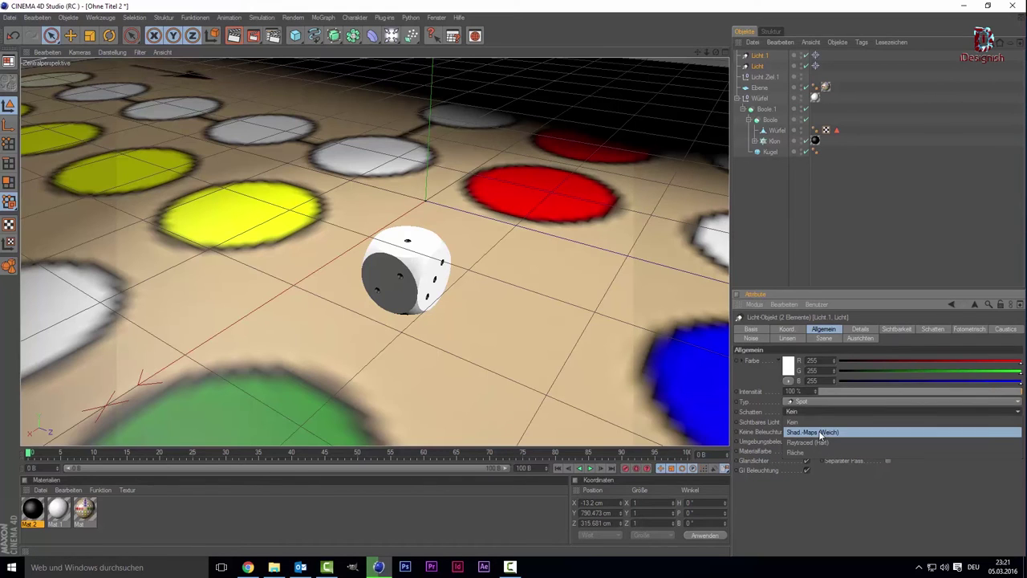
click(820, 433)
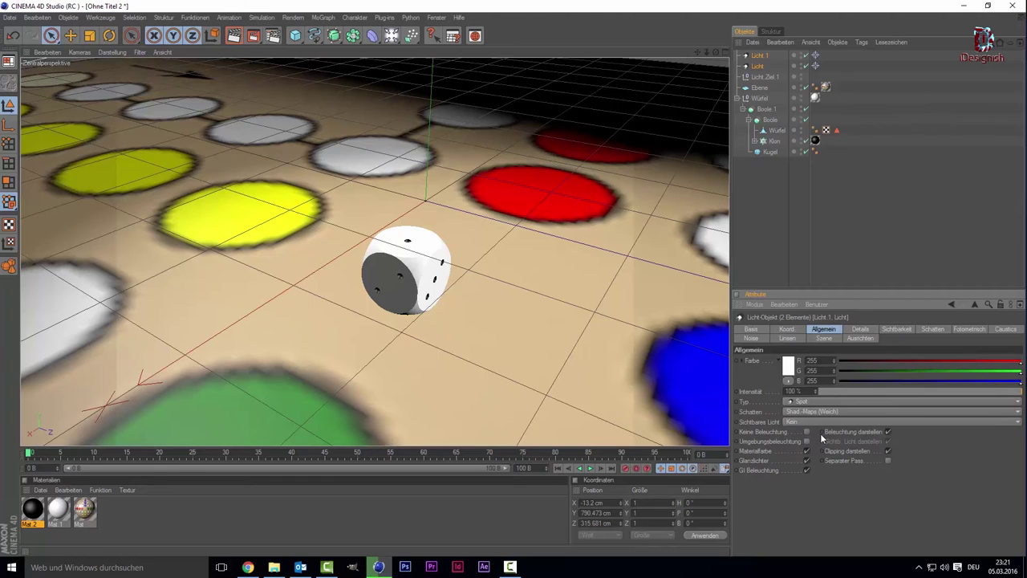
- Set both lights' Sichtbares Licht to Volumetrisch and their Noise to Beides
click(807, 420)
click(811, 458)
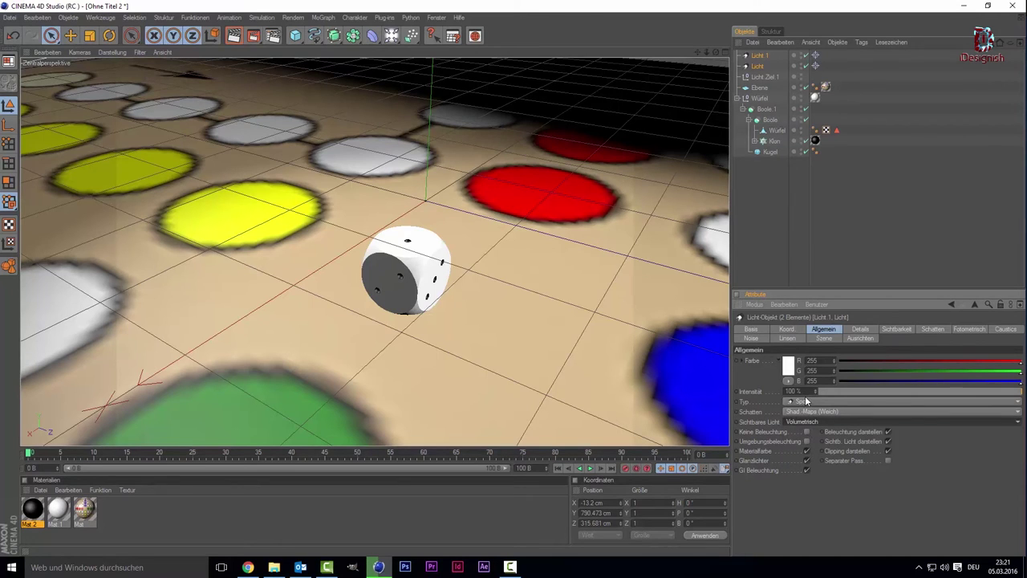
click(752, 339)
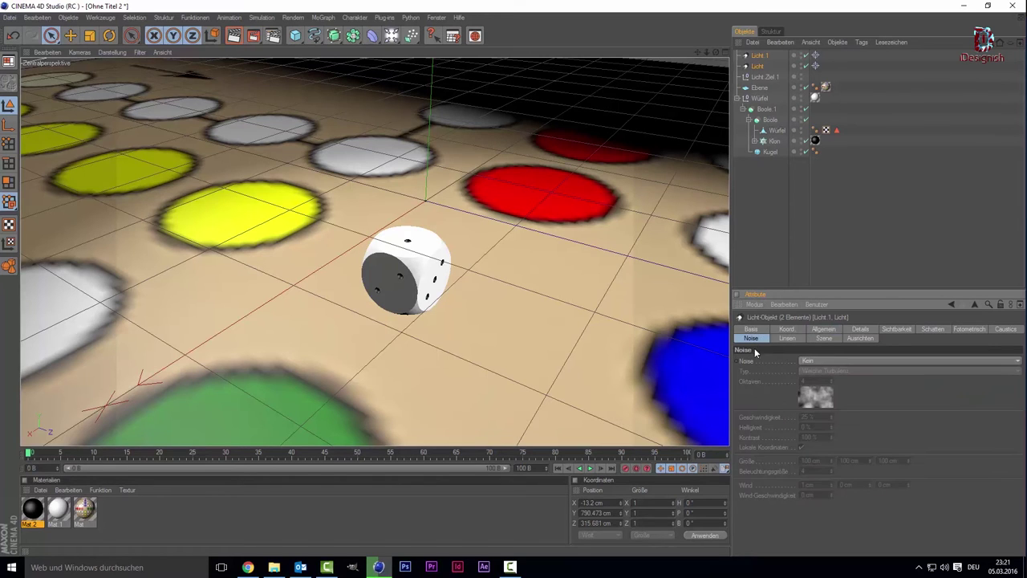
click(809, 360)
click(819, 402)
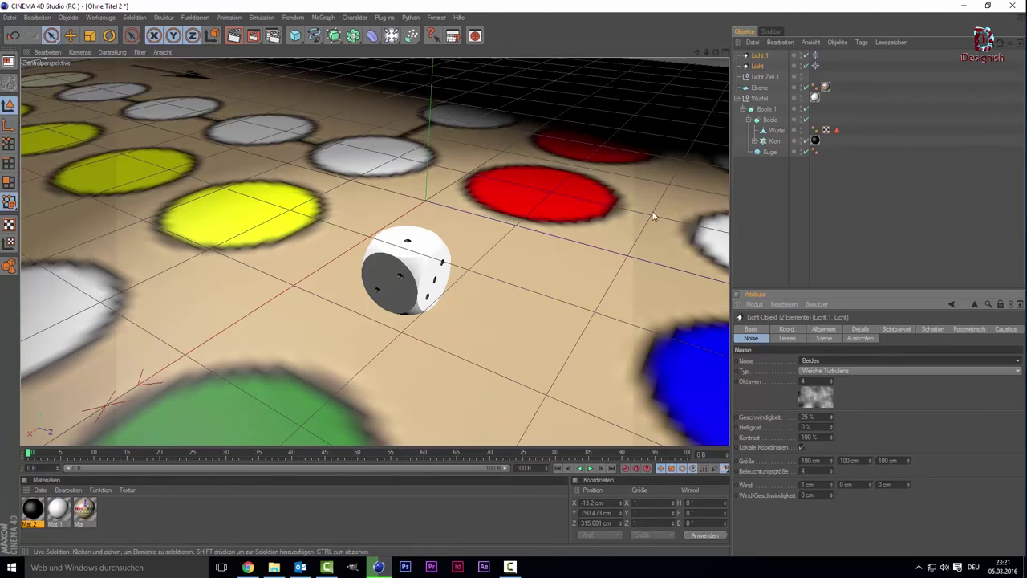
click(763, 66)
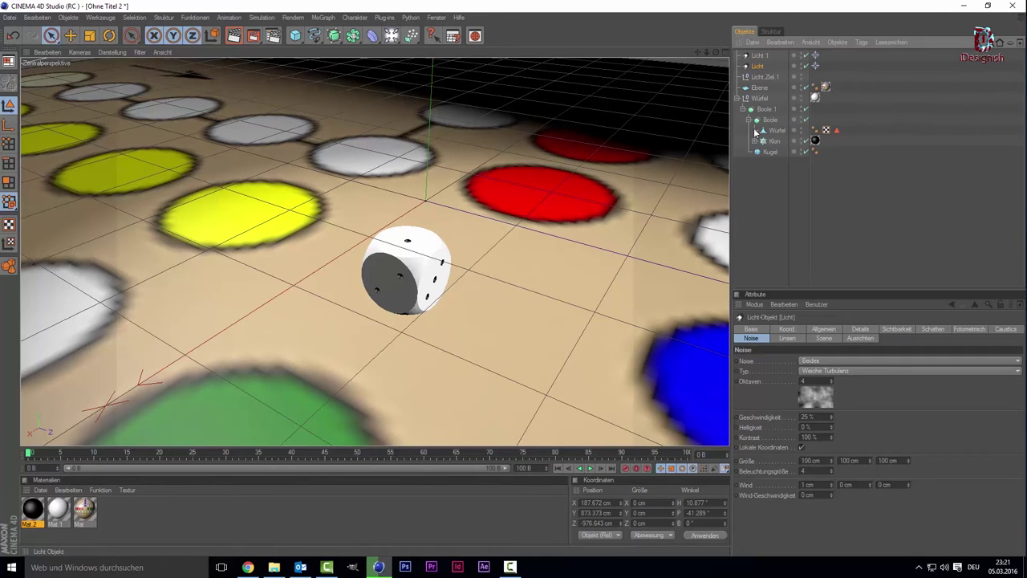
- Give spotlight Licht a warm peach colour of 255/227/191
click(786, 330)
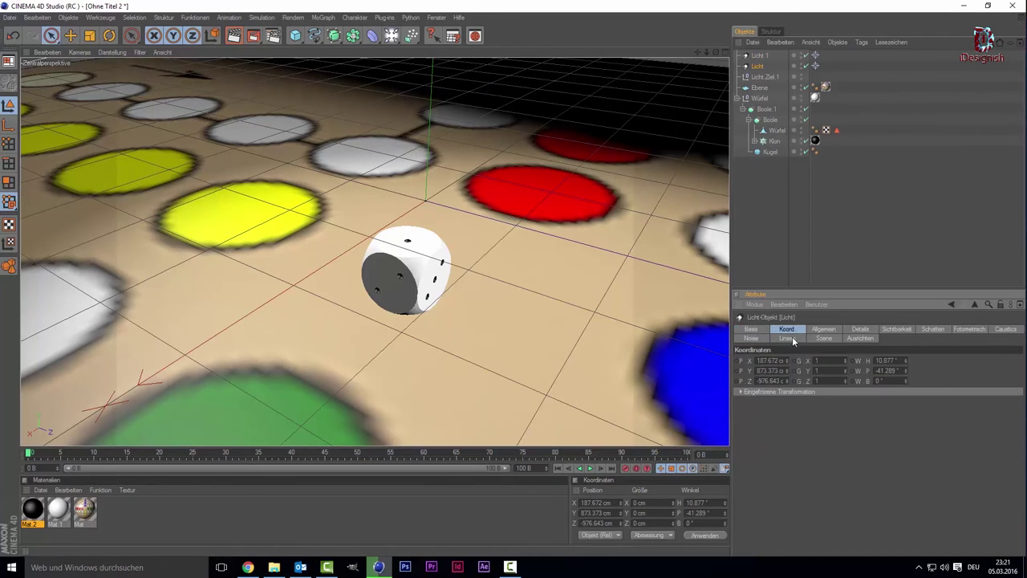
click(824, 330)
click(792, 371)
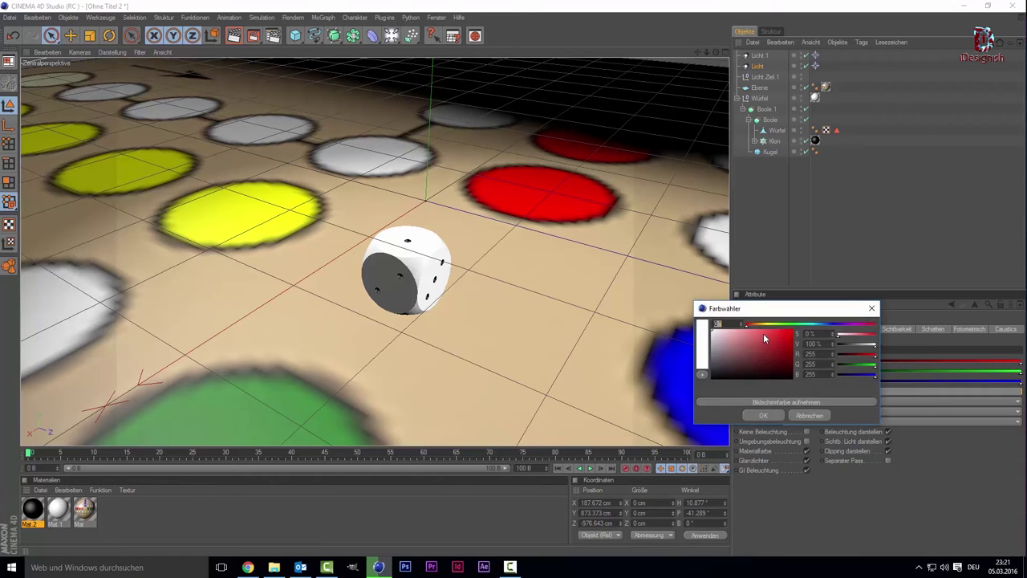
mouse_move(745, 336)
mouse_down()
mouse_move(738, 323)
mouse_move(759, 324)
mouse_move(750, 341)
mouse_move(732, 312)
mouse_up()
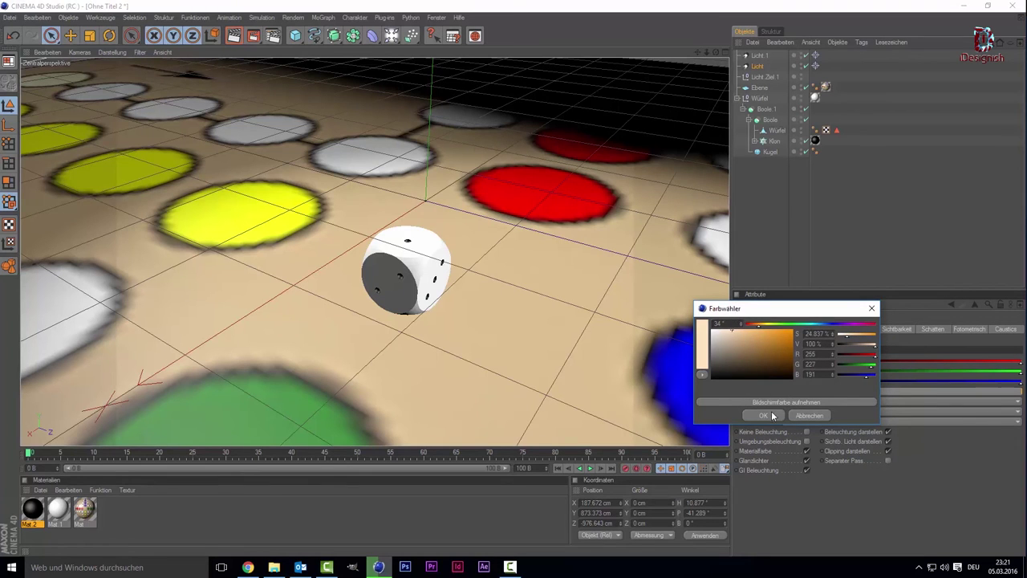
click(770, 415)
- Give spotlight Licht.1 a pale blue colour of 193/233/255
click(759, 56)
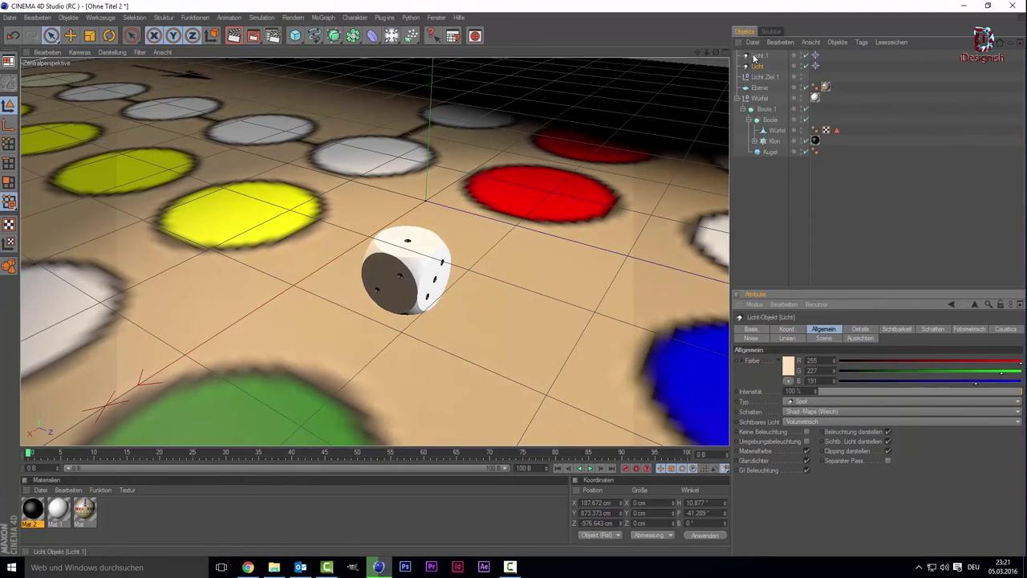
click(788, 371)
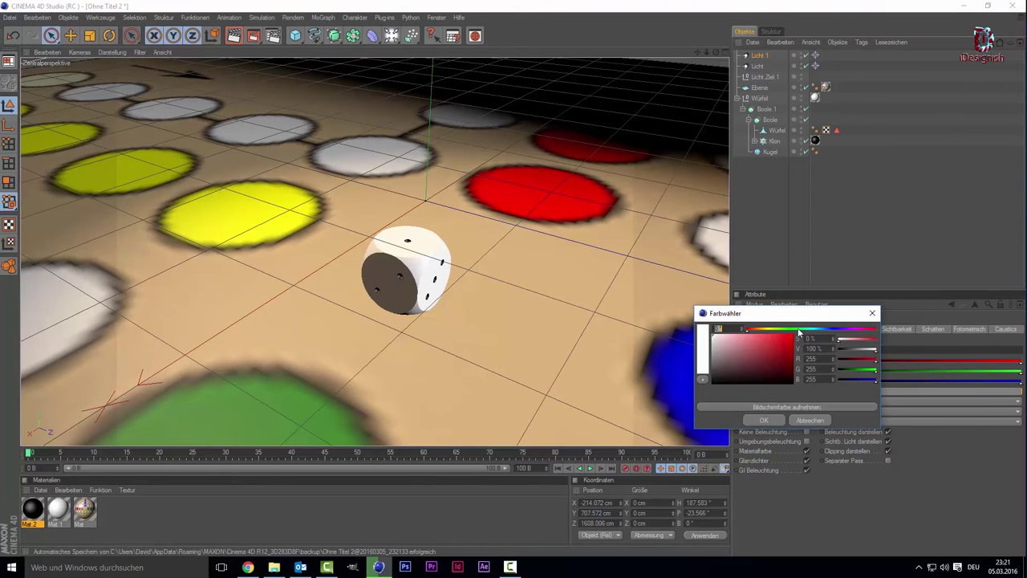
click(819, 332)
drag(746, 361, 731, 335)
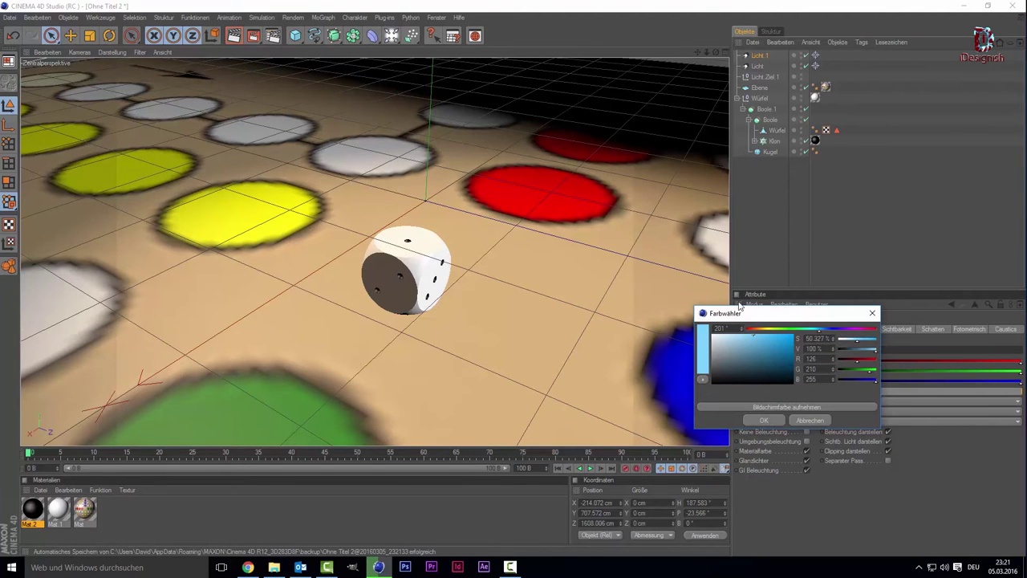
click(775, 421)
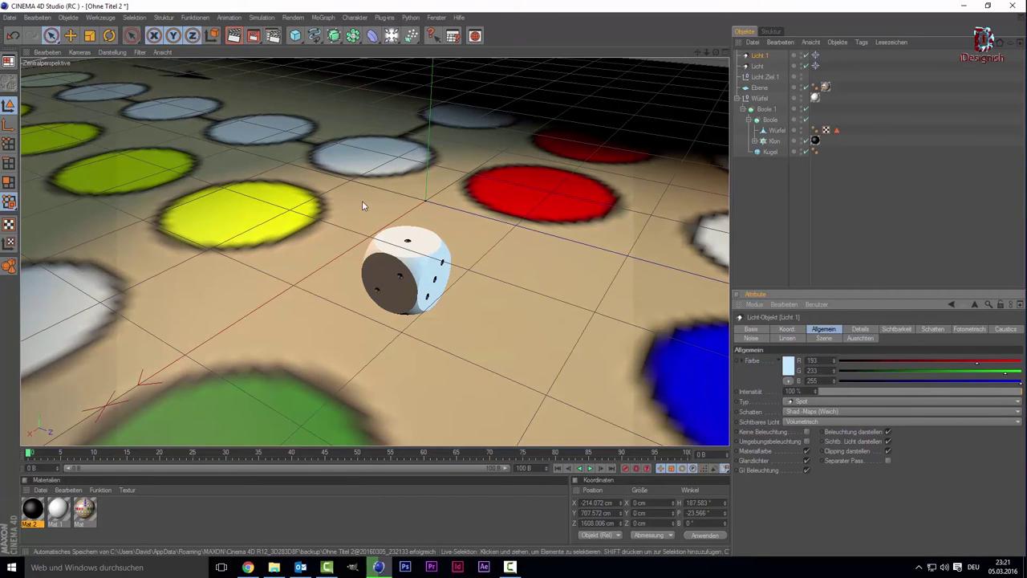
click(271, 40)
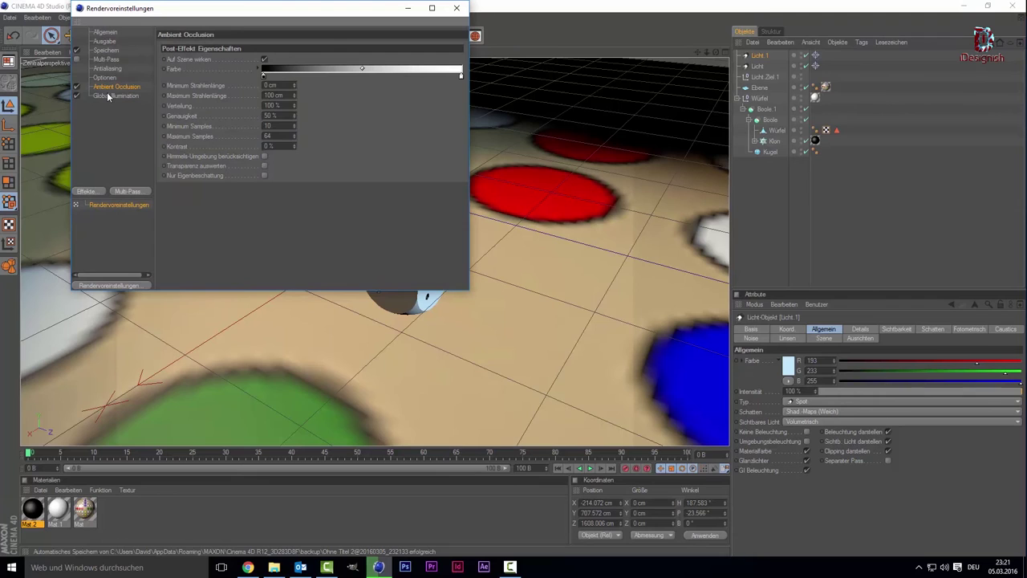
click(95, 194)
click(457, 8)
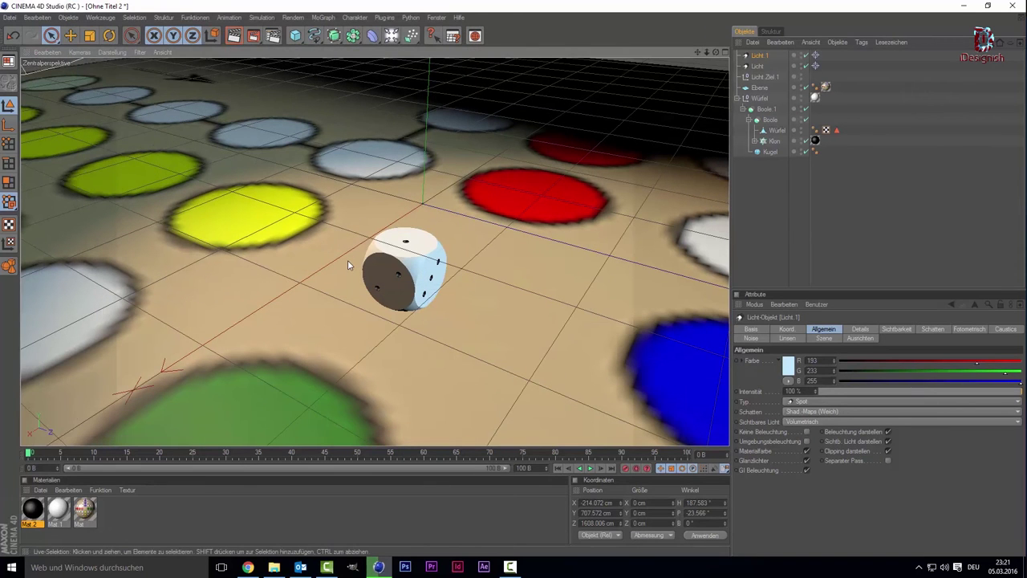
- Clear the object selection and render the active viewport to preview the die's shadow
ctrl+click(761, 64)
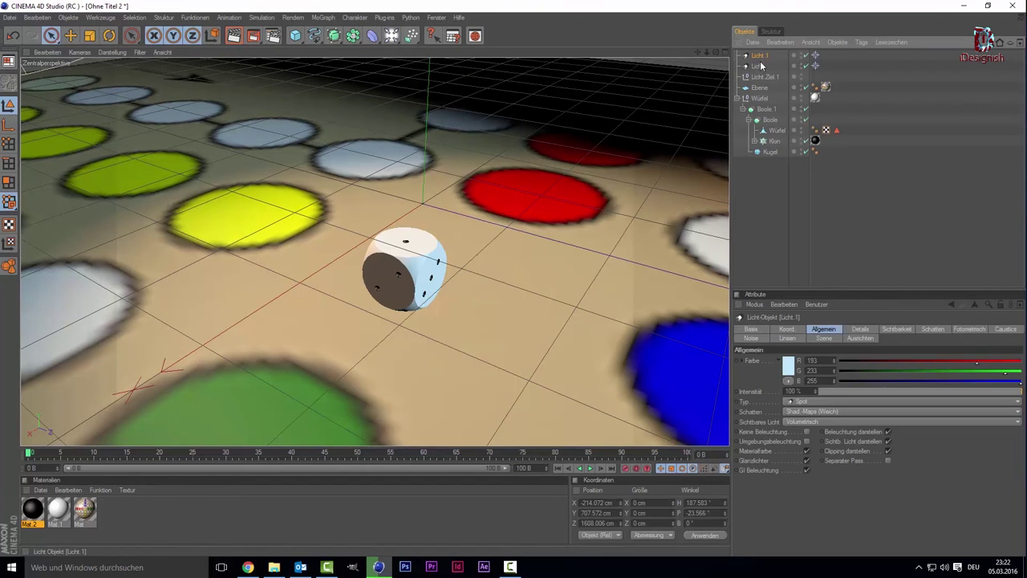
click(789, 281)
click(234, 36)
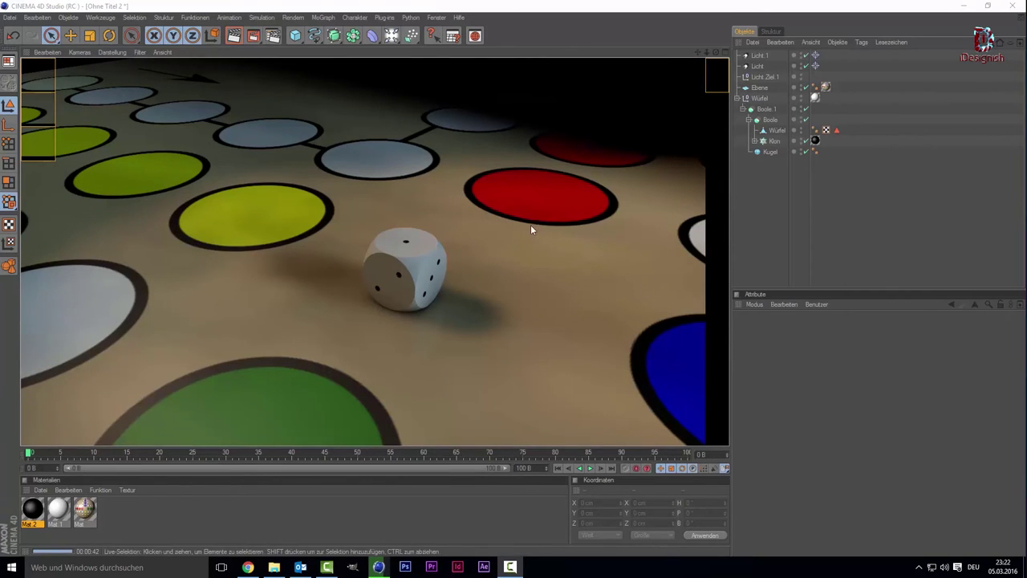
- Select Licht, keep its visible light on Volumetrisch, and drag its cone wider across the board
click(479, 250)
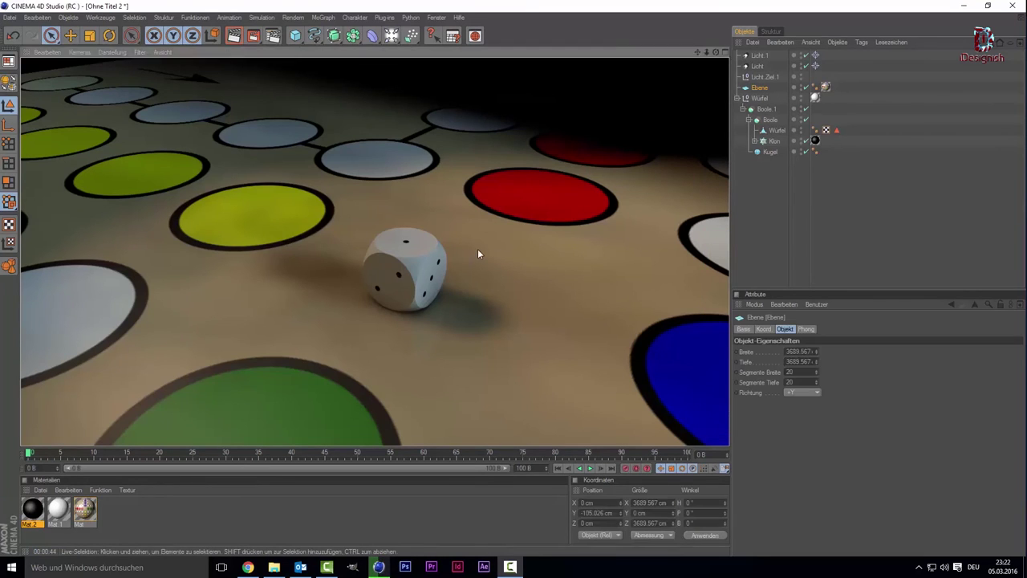
alt+drag(478, 250, 690, 165)
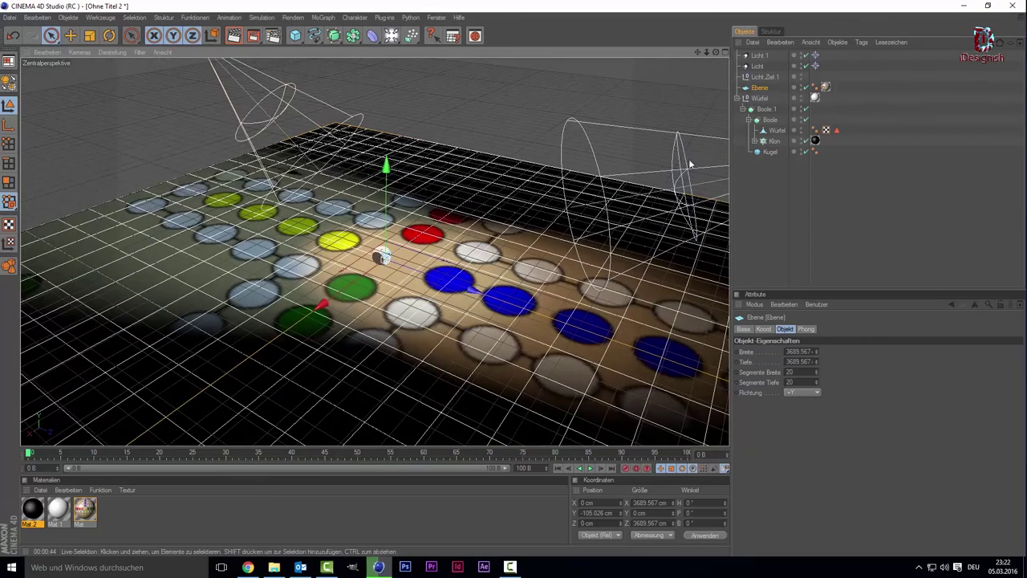
click(757, 67)
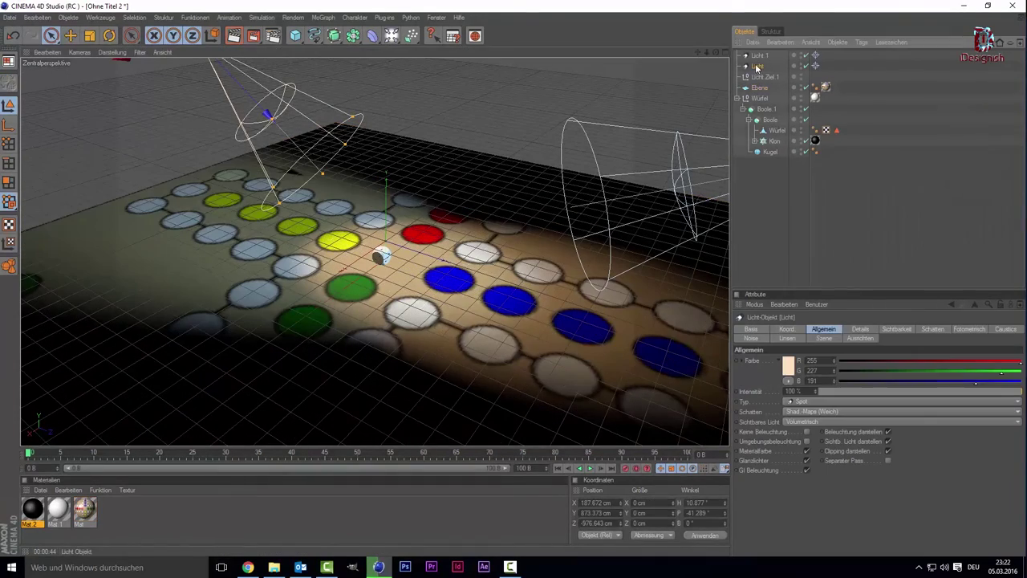
alt+drag(626, 210, 554, 228)
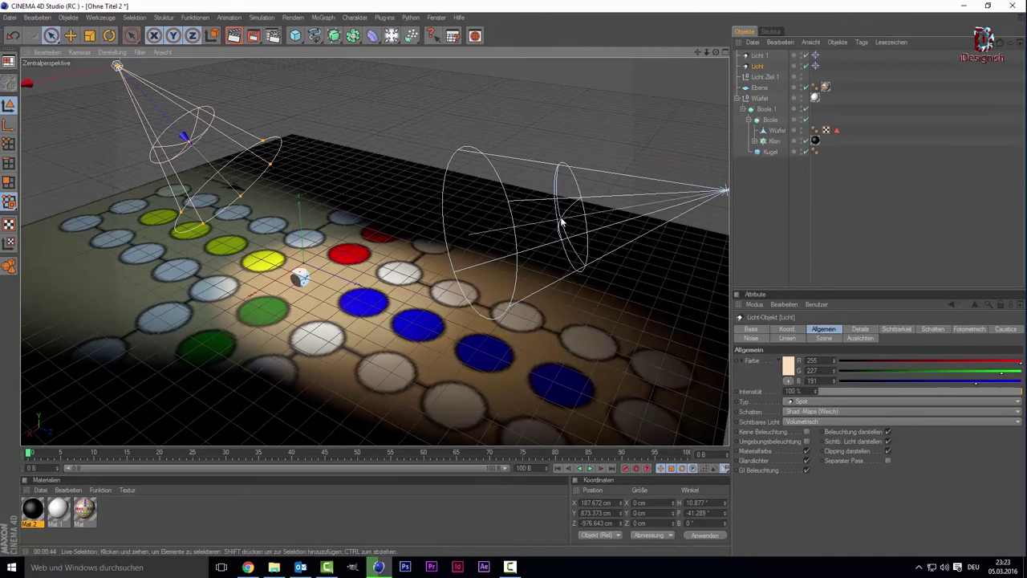
click(791, 420)
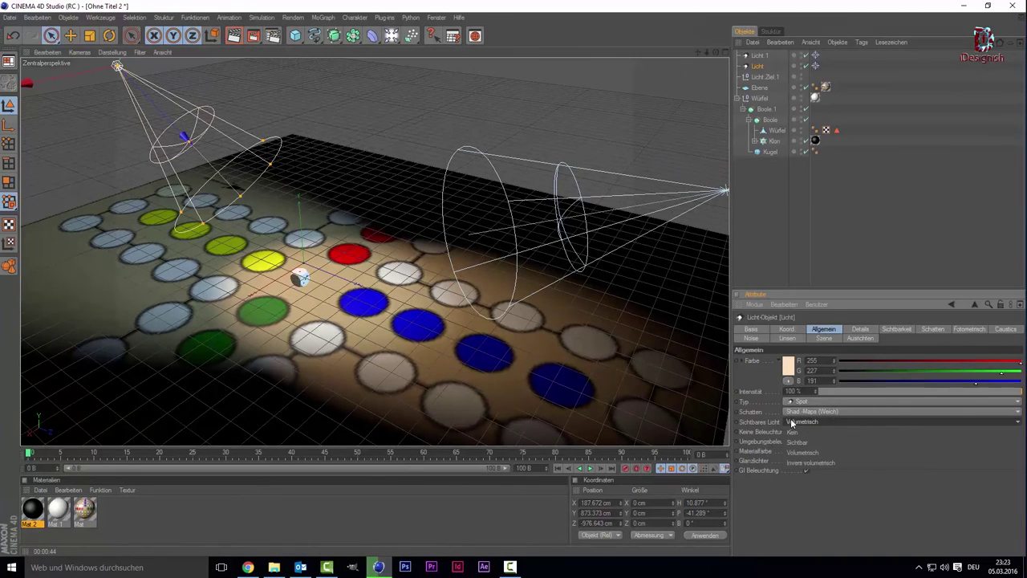
click(793, 432)
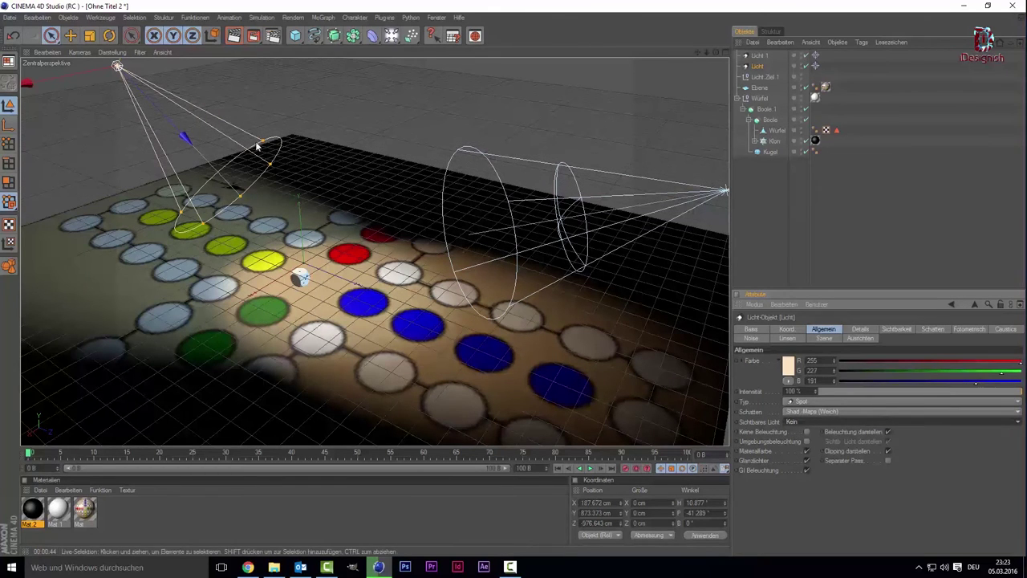
click(805, 421)
click(800, 454)
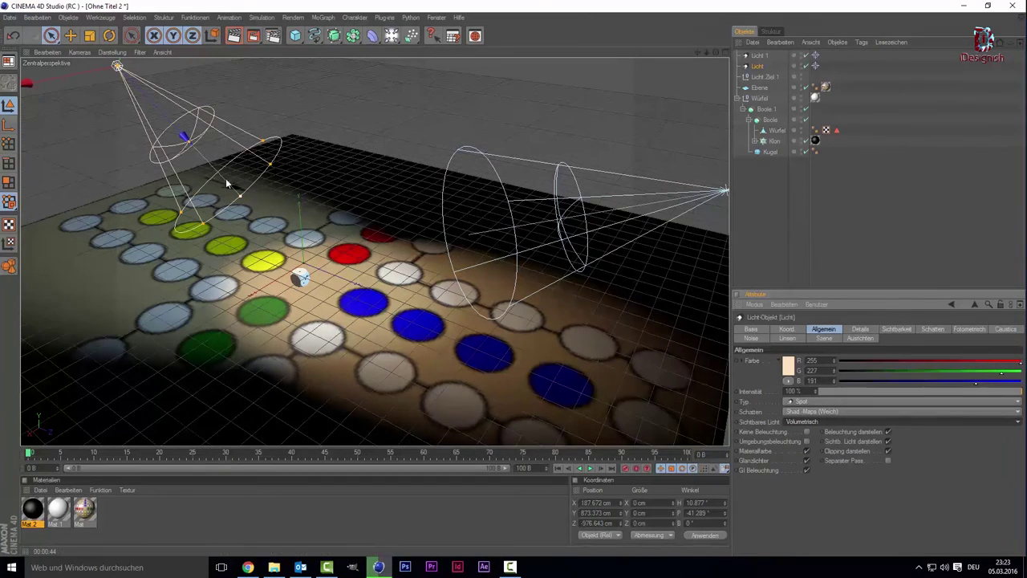
drag(194, 148, 232, 173)
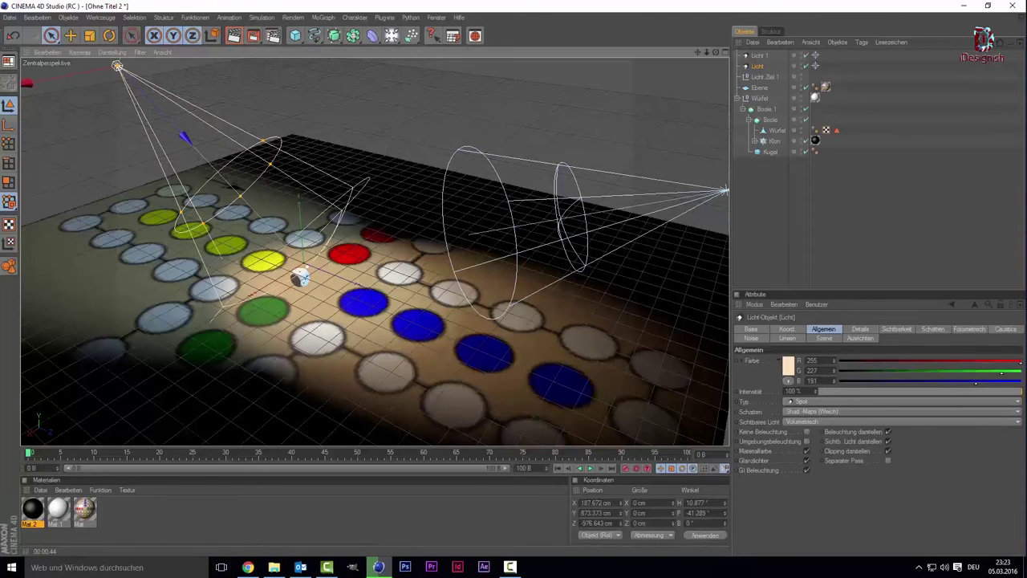
mouse_move(385, 349)
mouse_down()
mouse_move(351, 313)
mouse_move(649, 343)
mouse_move(718, 374)
mouse_up()
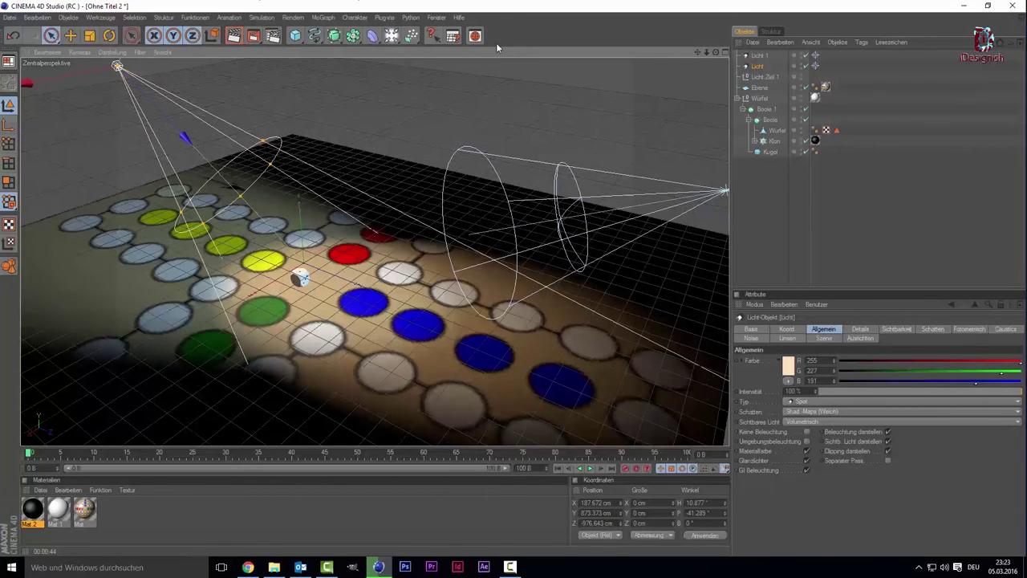
- Widen Licht.1's cone toward the board, then zoom and pan back to the die
click(759, 56)
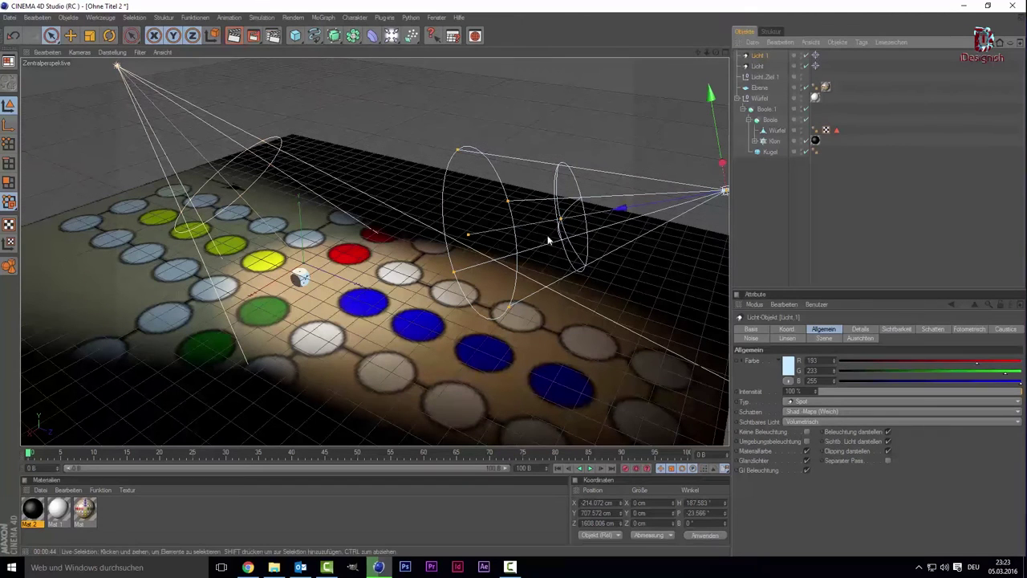
drag(562, 219, 100, 298)
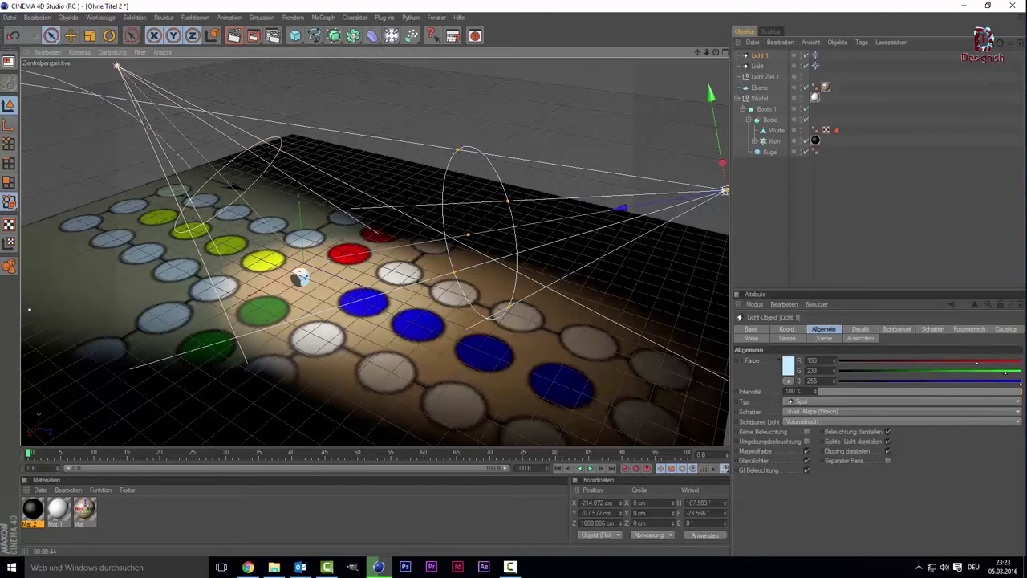
scroll(445, 263, up, 3)
scroll(446, 263, up, 2)
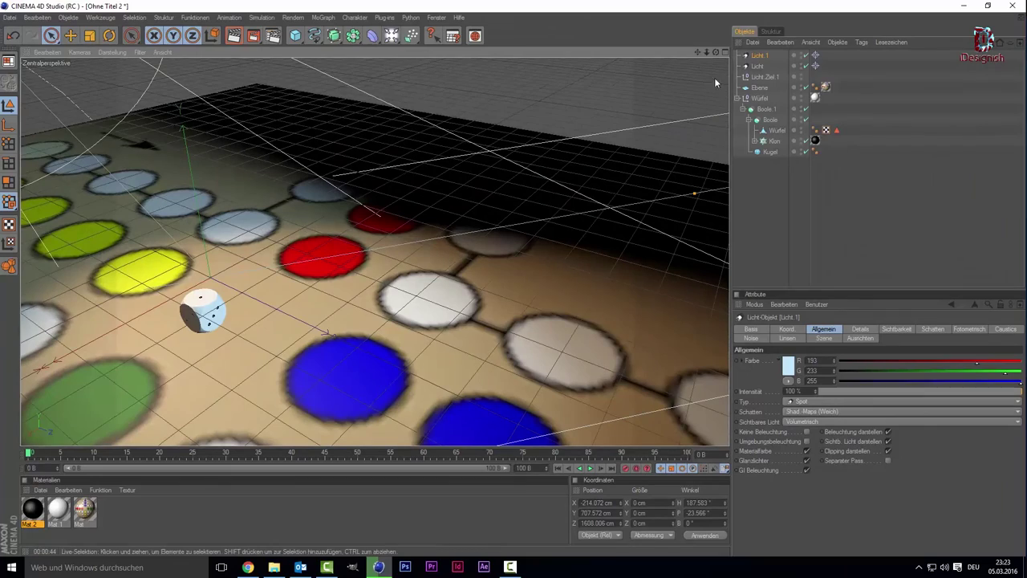
mouse_move(698, 51)
mouse_down()
mouse_move(755, 42)
mouse_move(443, 316)
mouse_up()
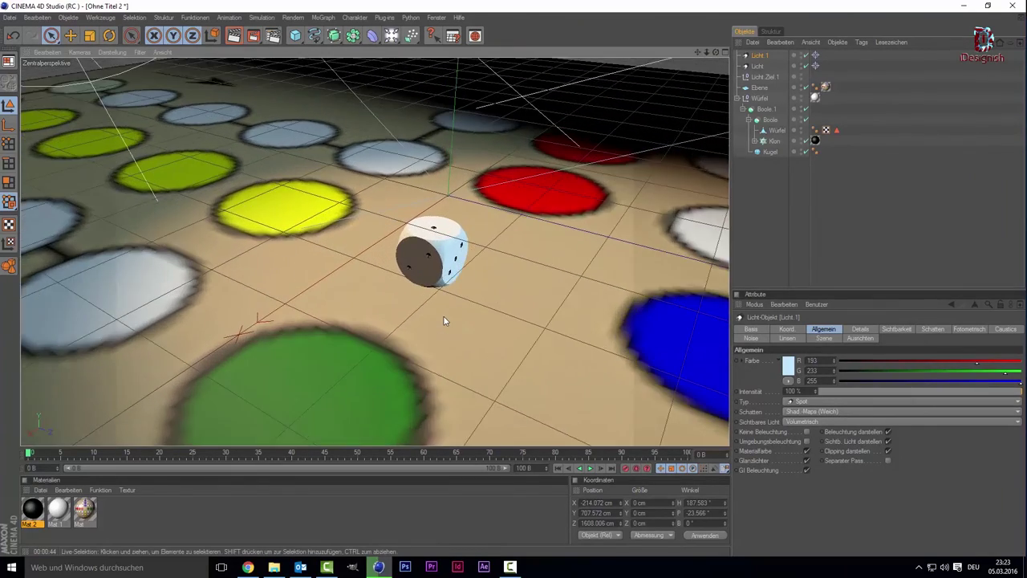
drag(699, 54, 629, 82)
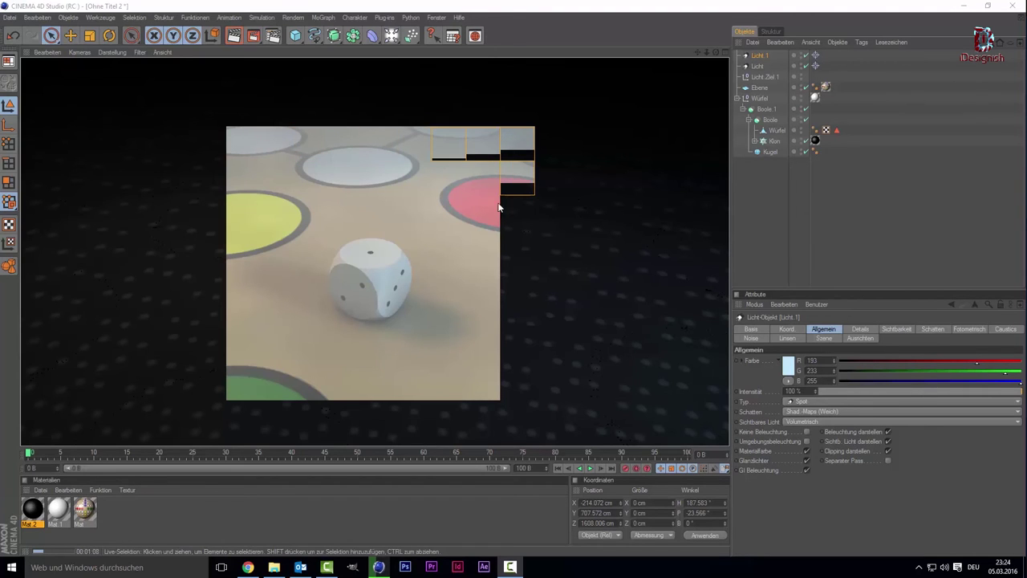
- Stop the render preview and widen the warm spotlight Licht's cone over the board
click(402, 209)
scroll(401, 210, down, 5)
scroll(539, 207, down, 3)
click(439, 211)
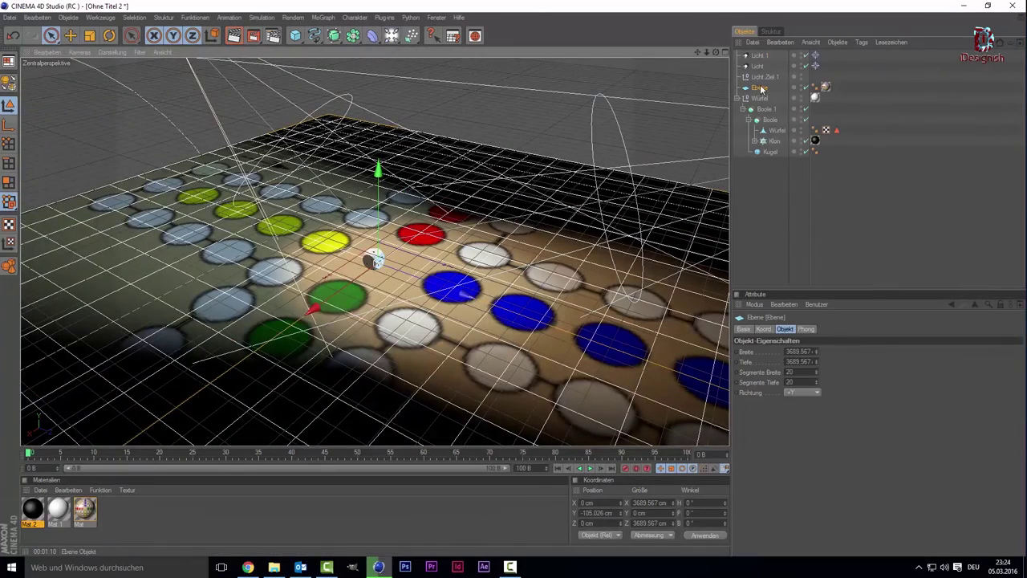
alt+drag(309, 242, 537, 311)
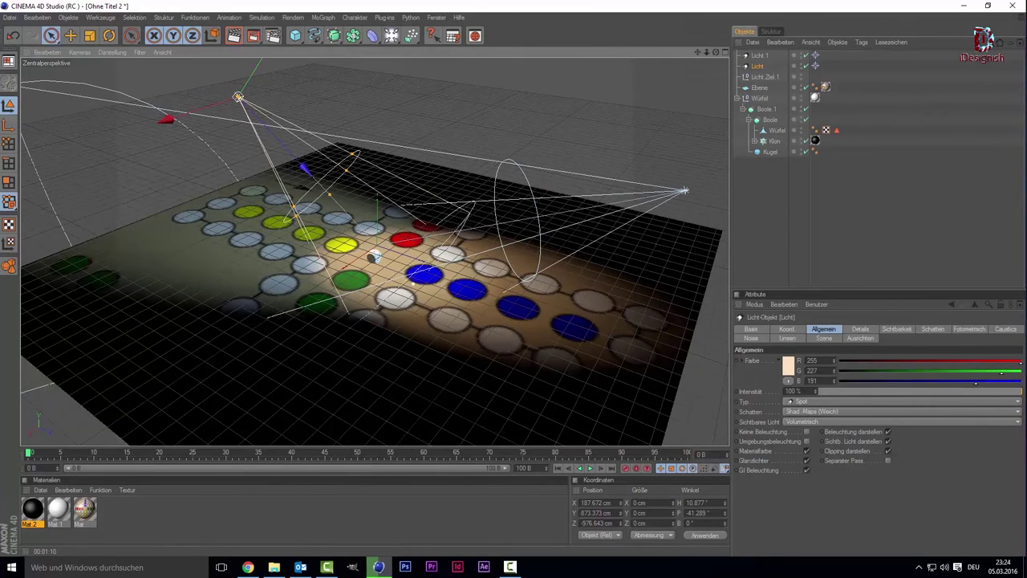
drag(450, 205, 553, 437)
- Widen the pale blue spotlight Licht.1's cone further across the board
click(759, 55)
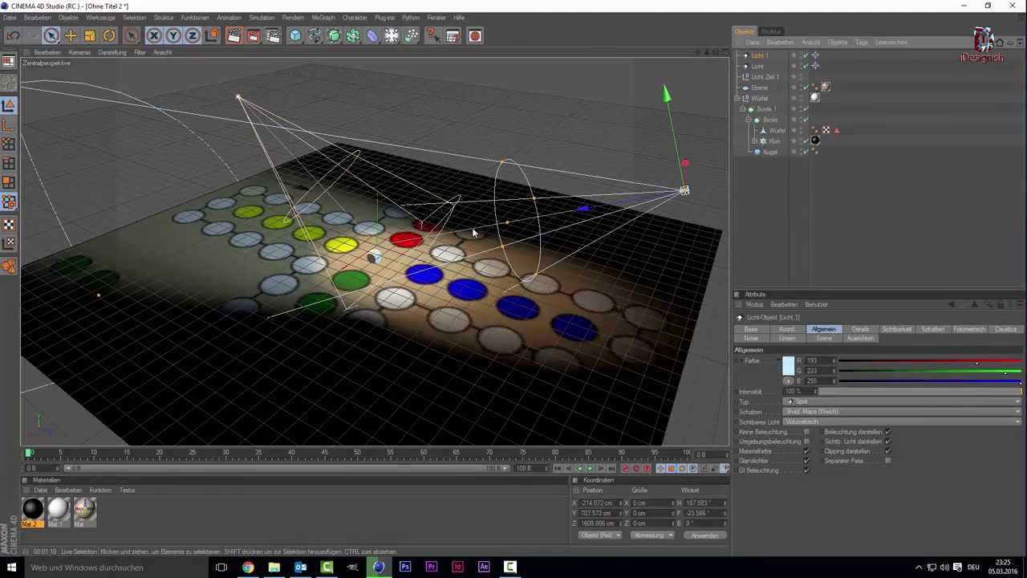
mouse_move(507, 228)
mouse_down()
mouse_move(417, 205)
mouse_move(506, 209)
mouse_up()
mouse_move(269, 245)
alt+mouse_down()
mouse_move(192, 255)
mouse_move(163, 281)
mouse_move(255, 285)
alt+mouse_up()
scroll(449, 213, up, 3)
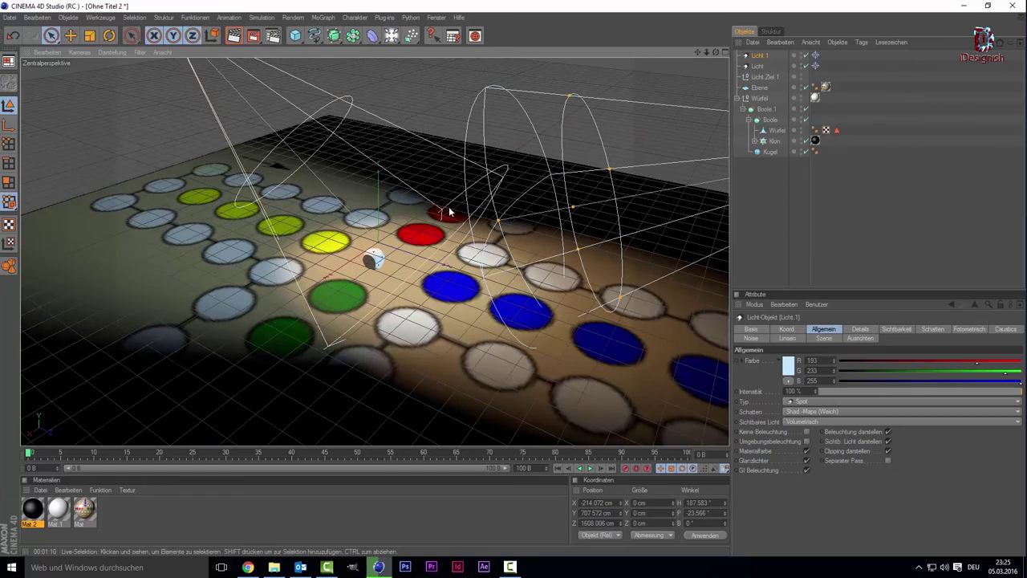
drag(575, 203, 408, 396)
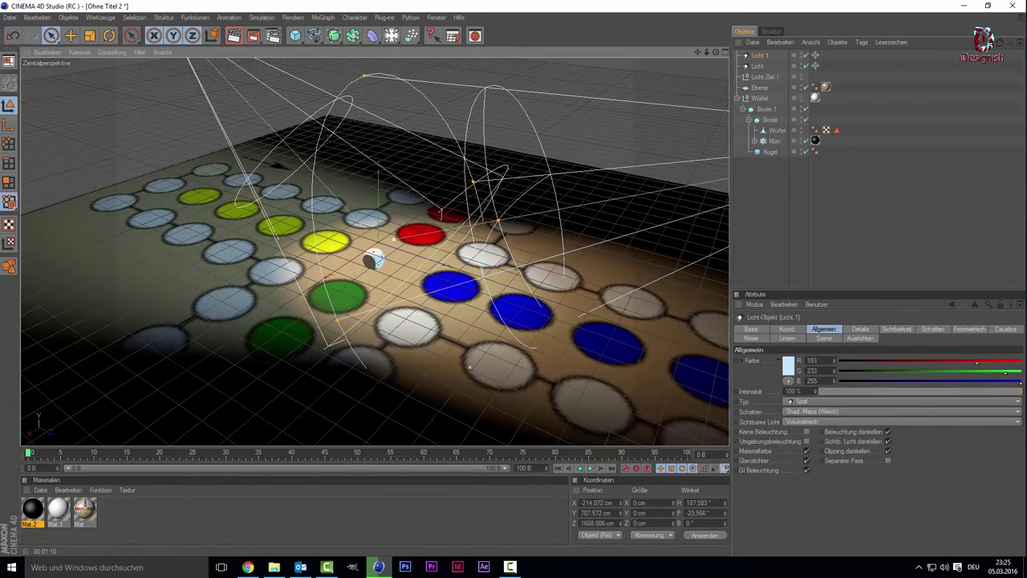
scroll(568, 222, up, 3)
scroll(562, 223, up, 3)
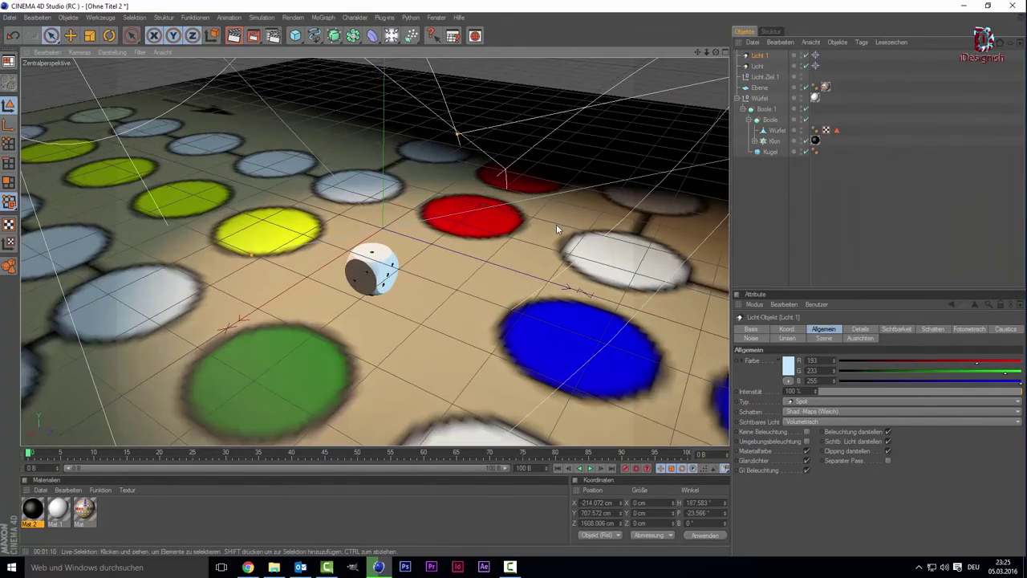
scroll(557, 226, up, 3)
scroll(559, 229, up, 2)
scroll(559, 228, down, 2)
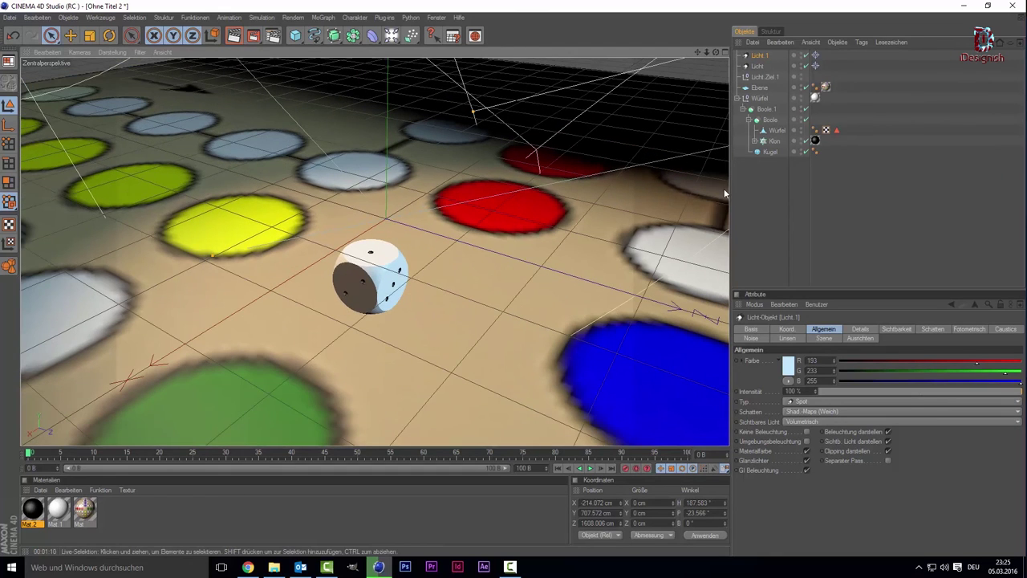
scroll(401, 275, up, 1)
scroll(403, 276, up, 1)
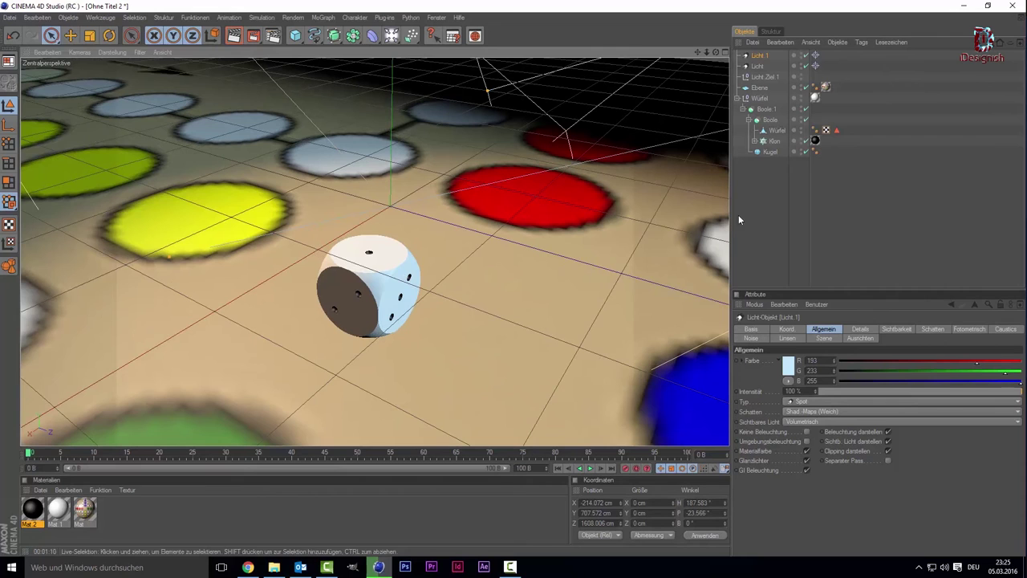
drag(773, 183, 760, 97)
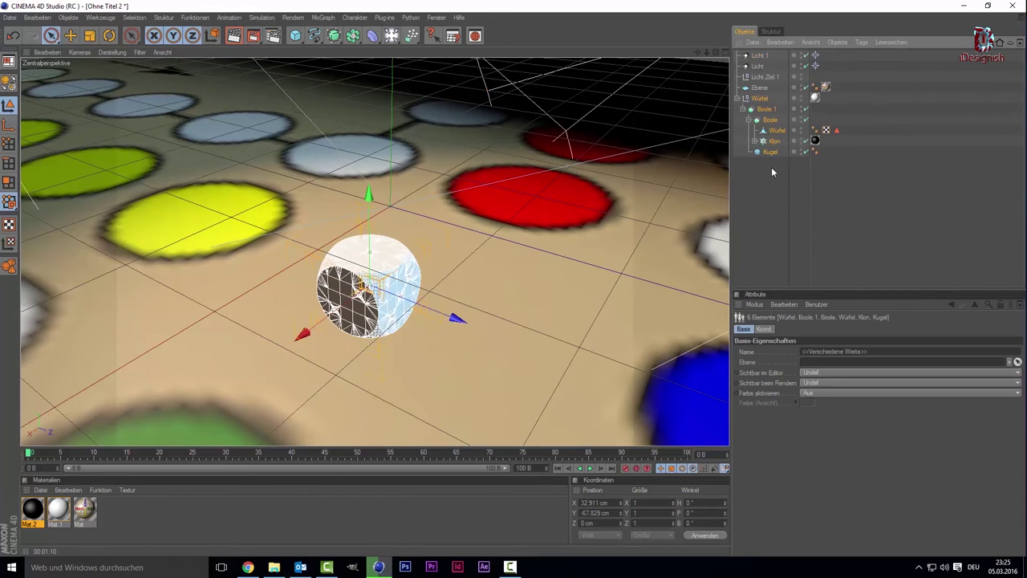
- Expand Boole 1, Boole and Klon, and select the die's cube and all its spheres
drag(772, 167, 759, 98)
key(ctrl+z)
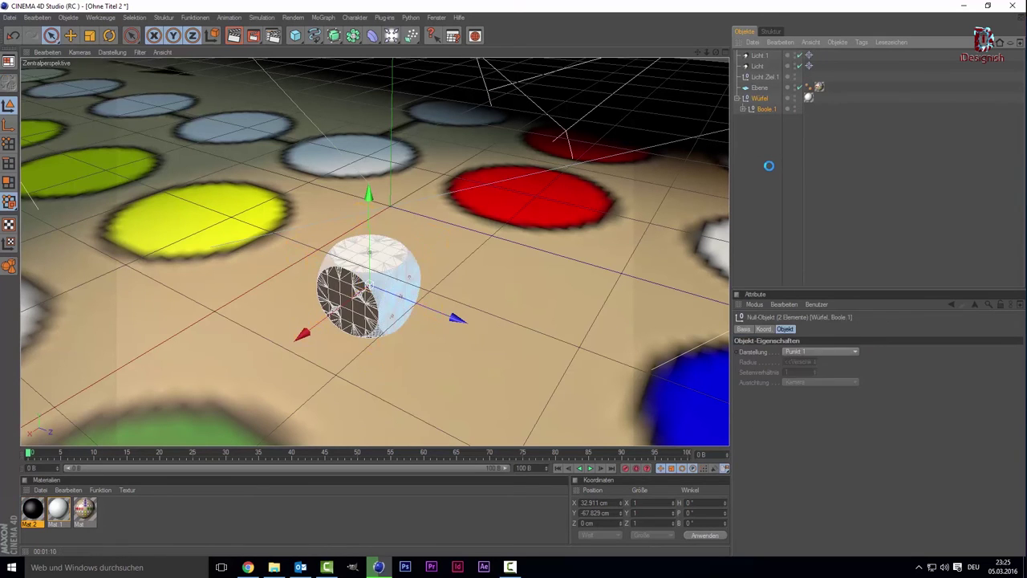
click(744, 109)
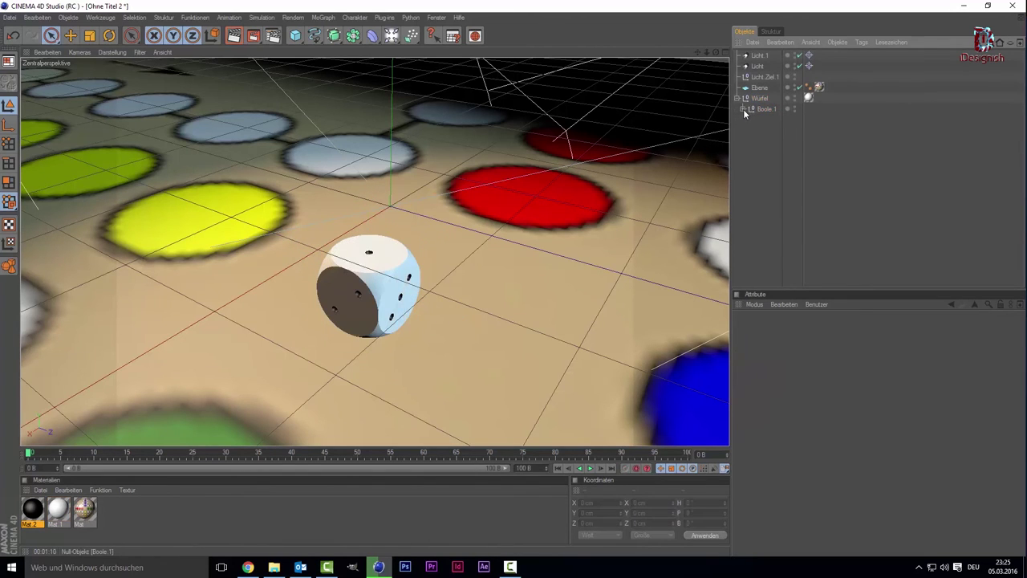
click(748, 119)
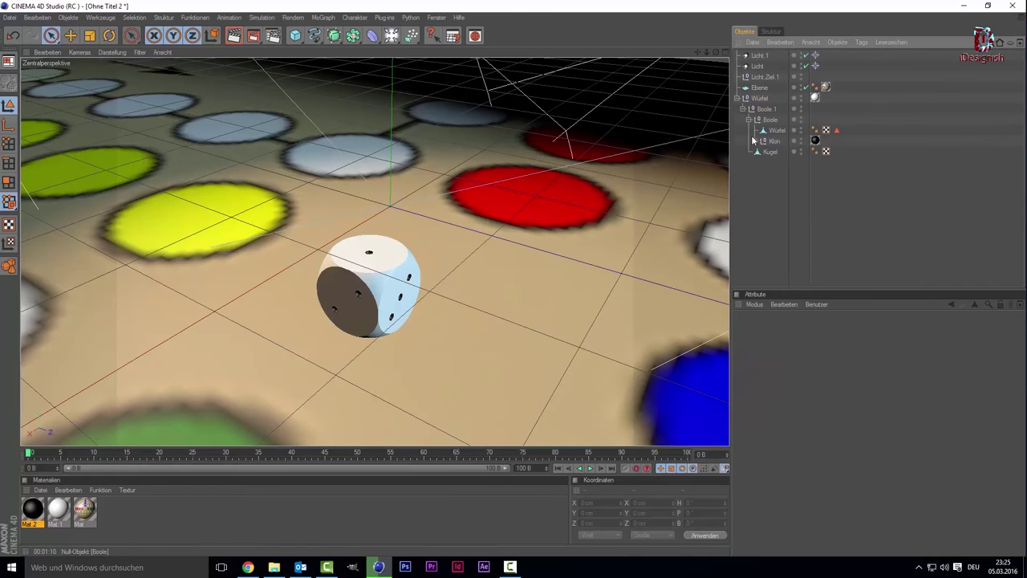
click(755, 141)
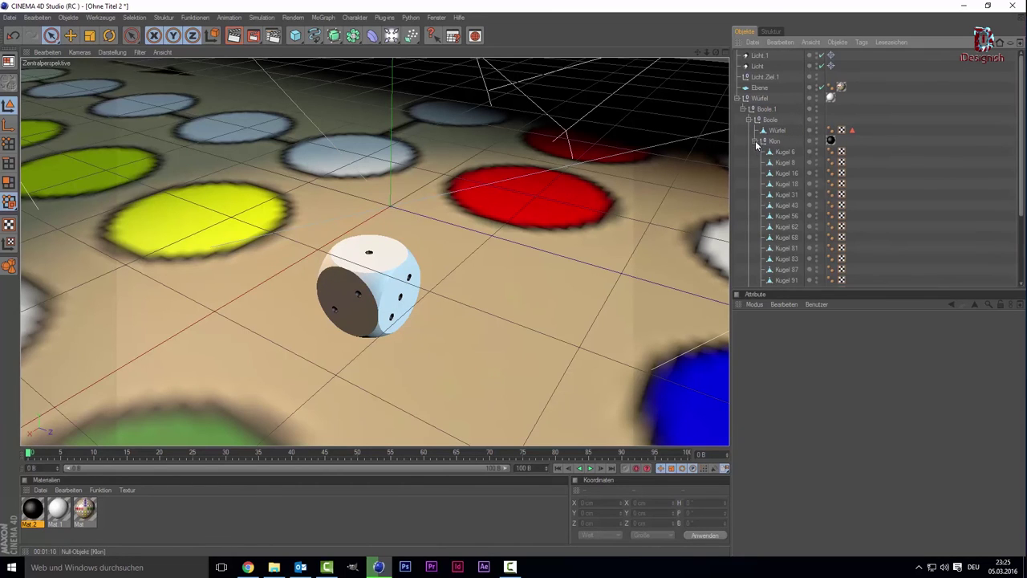
scroll(753, 175, down, 5)
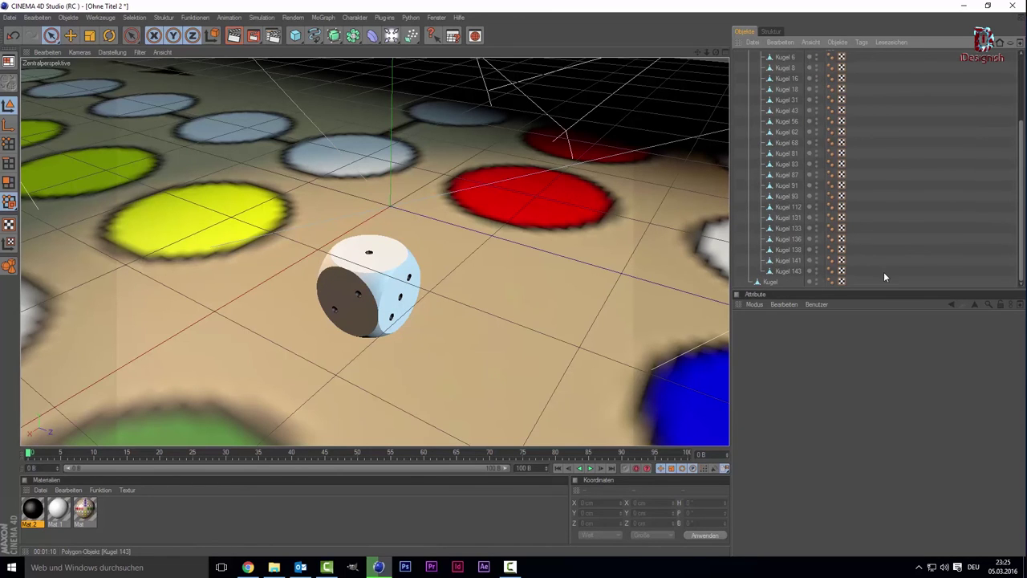
drag(884, 278, 885, 216)
drag(899, 281, 732, 59)
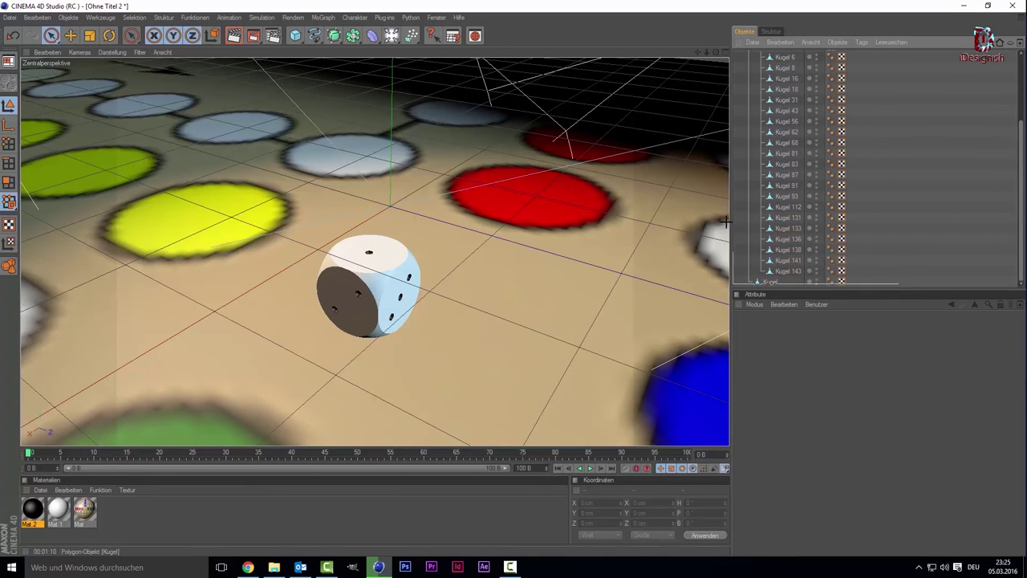
mouse_move(732, 59)
mouse_down()
mouse_move(759, 188)
mouse_move(739, 97)
mouse_up()
scroll(839, 230, down, 3)
scroll(791, 230, up, 3)
- Merge the selected parts with Verbinden+Löschen into Würfel 1 and select it
right_click(789, 216)
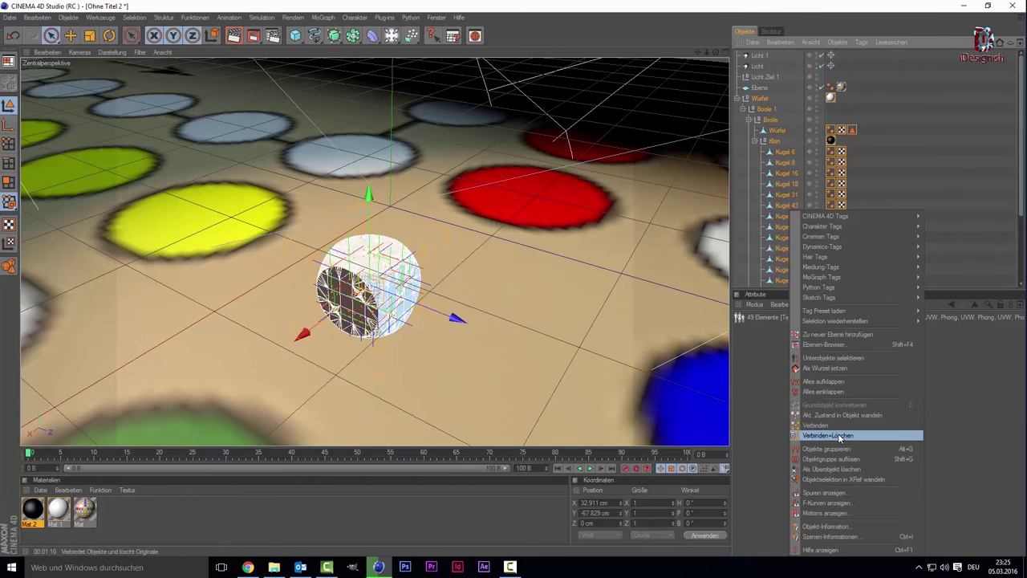
click(837, 435)
click(791, 209)
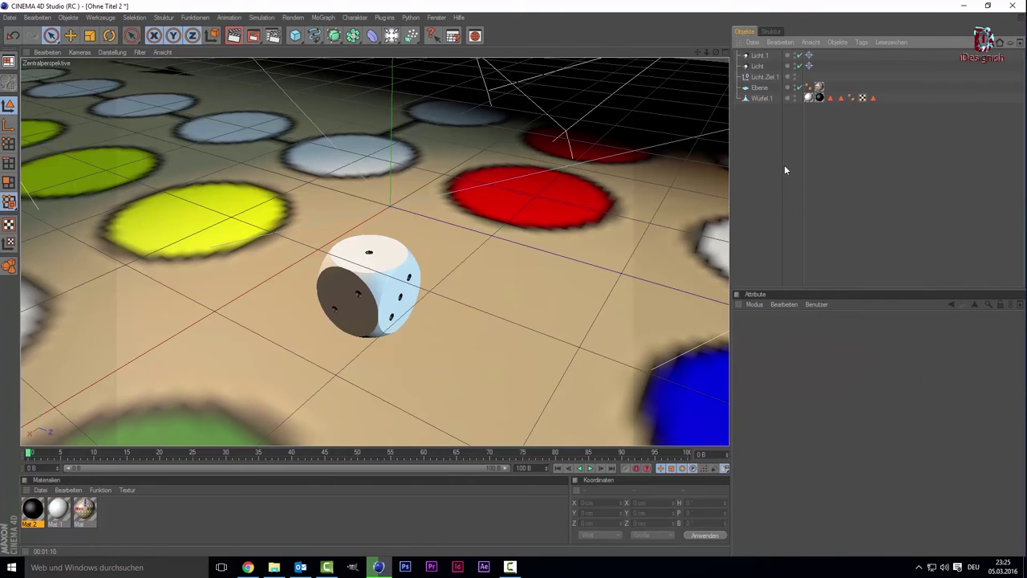
click(763, 99)
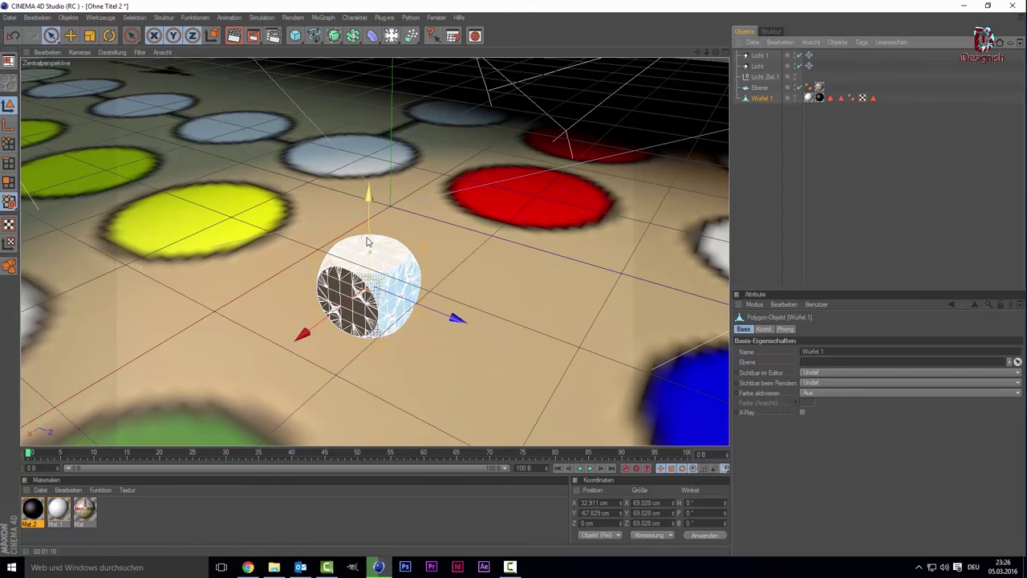
- Duplicate Würfel 1 three times, placing the copies above, behind and beside it
drag(368, 196, 368, 181)
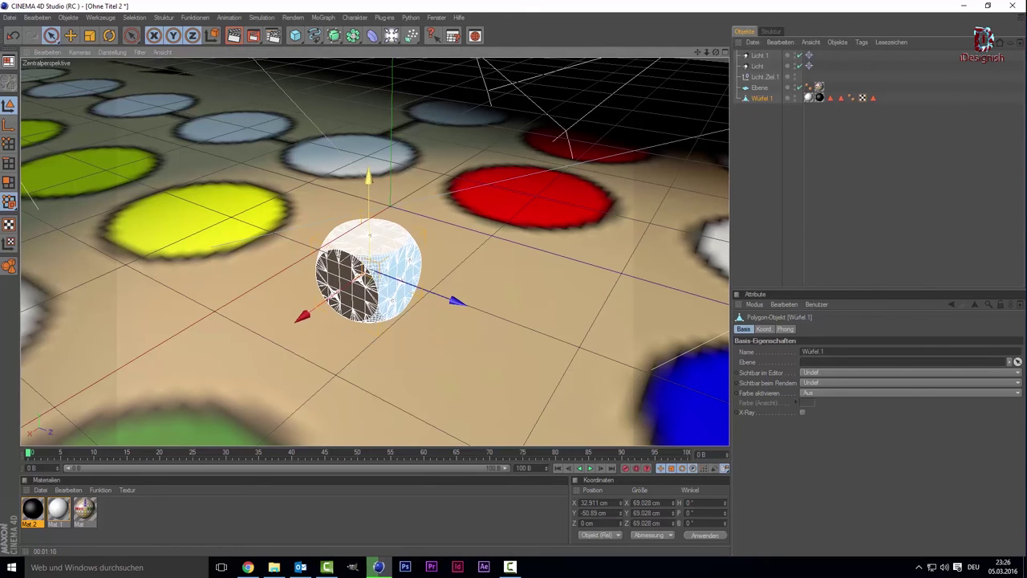
key(ctrl+z)
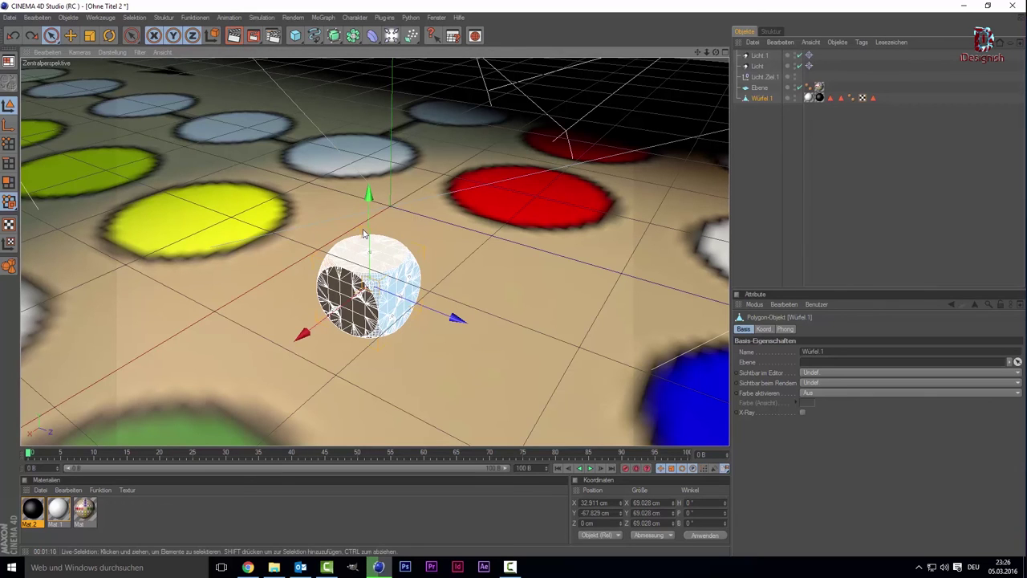
ctrl+drag(364, 234, 366, 88)
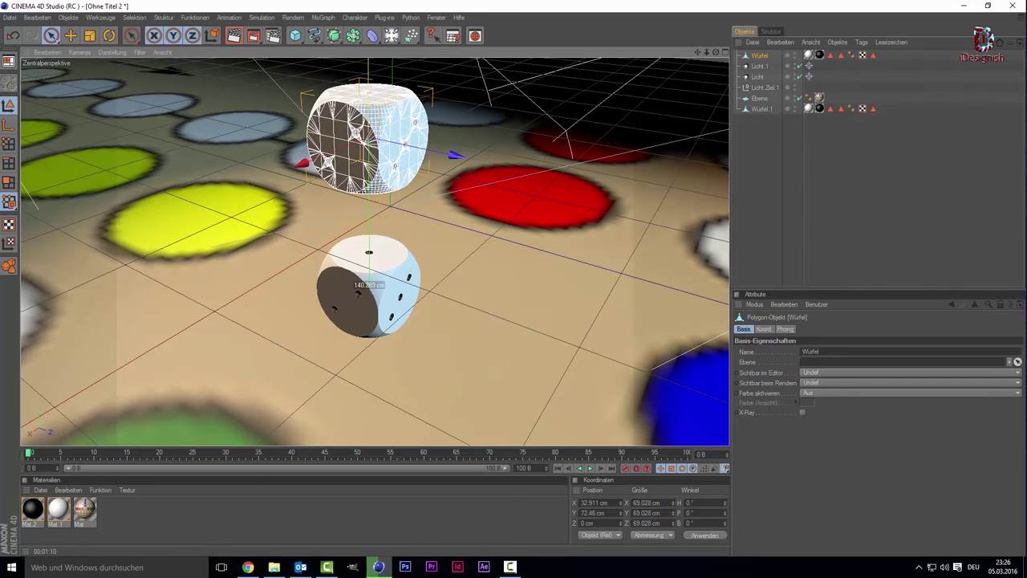
ctrl+drag(457, 156, 622, 191)
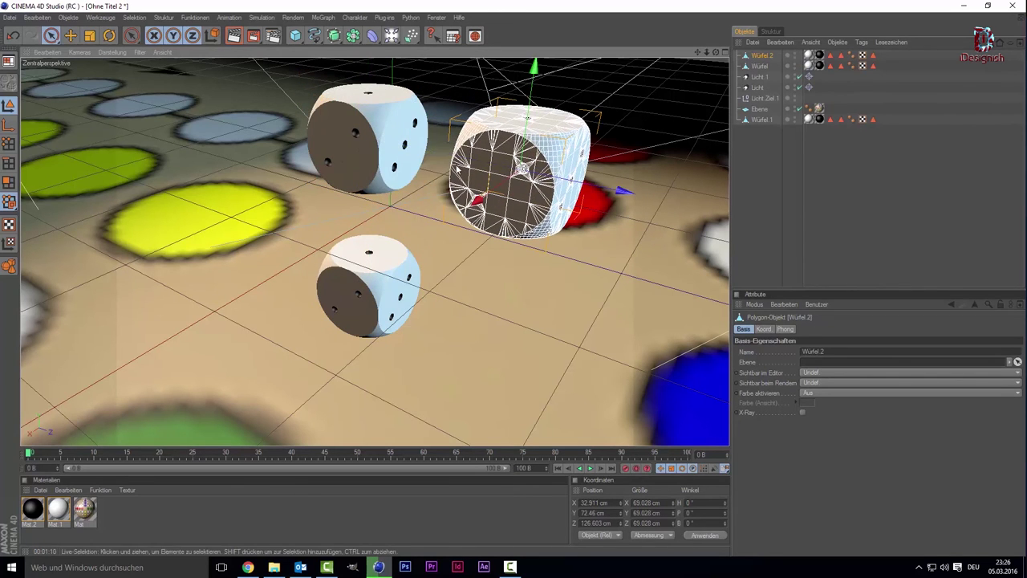
ctrl+drag(493, 196, 569, 186)
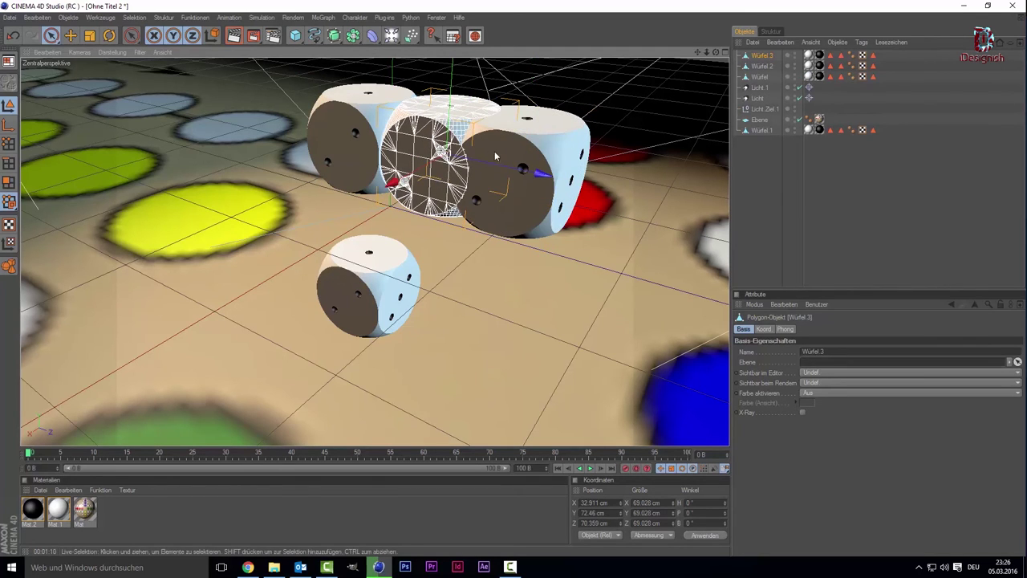
mouse_move(418, 177)
mouse_down()
mouse_move(582, 138)
mouse_move(575, 151)
mouse_up()
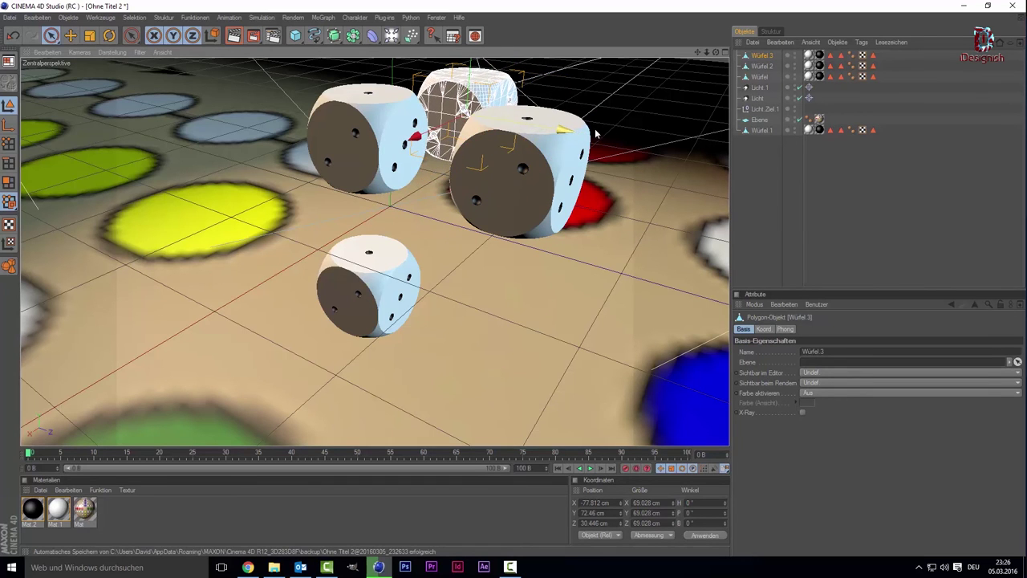
alt+drag(713, 141, 763, 122)
- Select the copied dice Würfel, Würfel 2 and Würfel 3 in the Object Manager
drag(916, 89, 776, 48)
drag(892, 71, 791, 50)
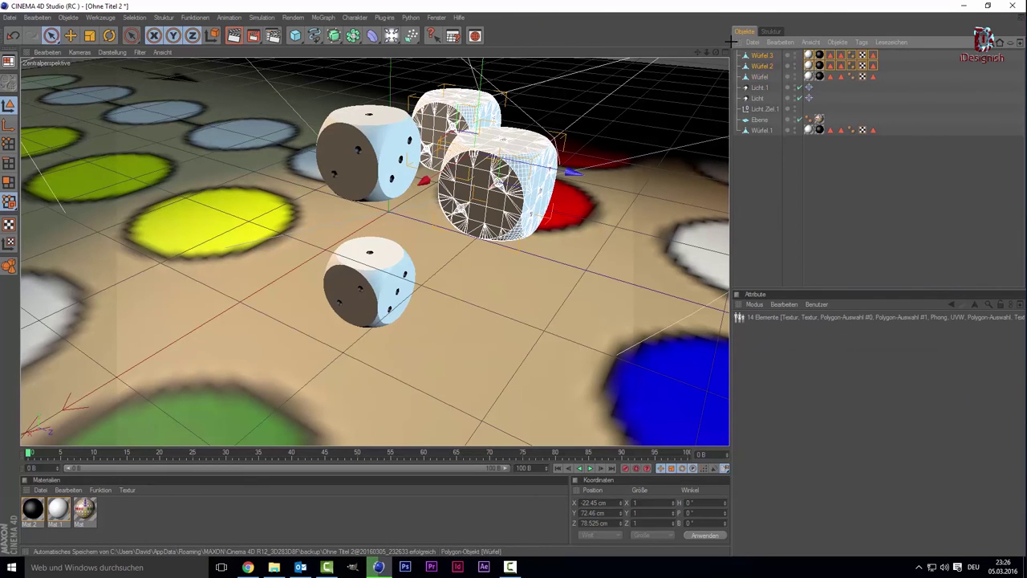
shift+drag(879, 79, 805, 72)
- Make the four dice rigid bodies and give the board plane a dynamics body
shift+click(760, 130)
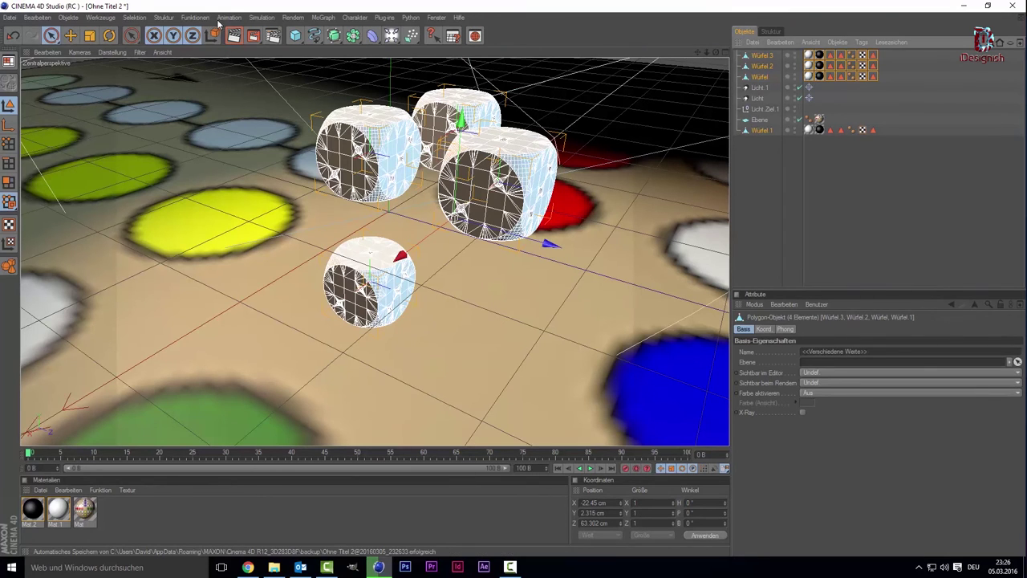
click(262, 17)
mouse_move(264, 44)
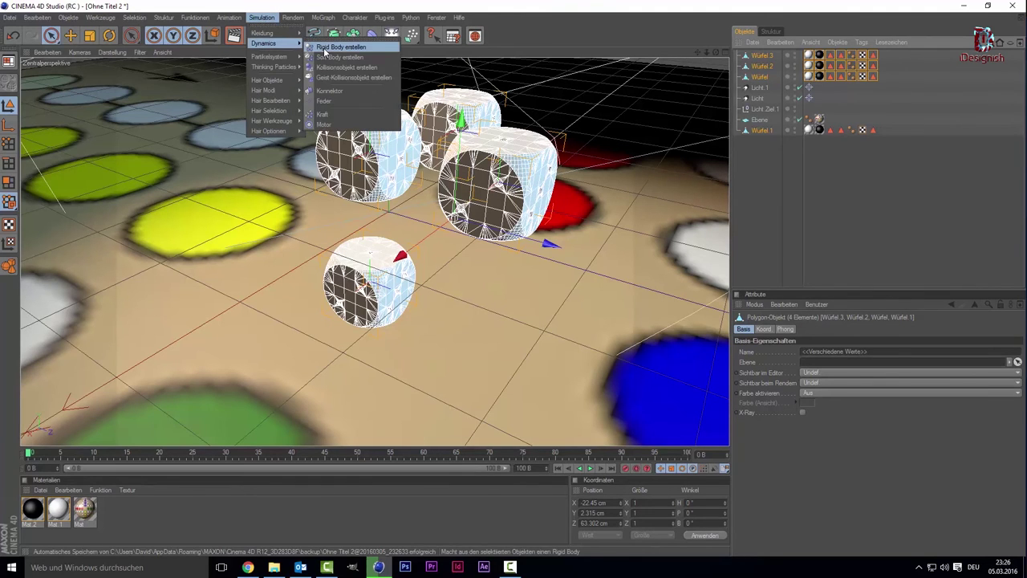
click(325, 48)
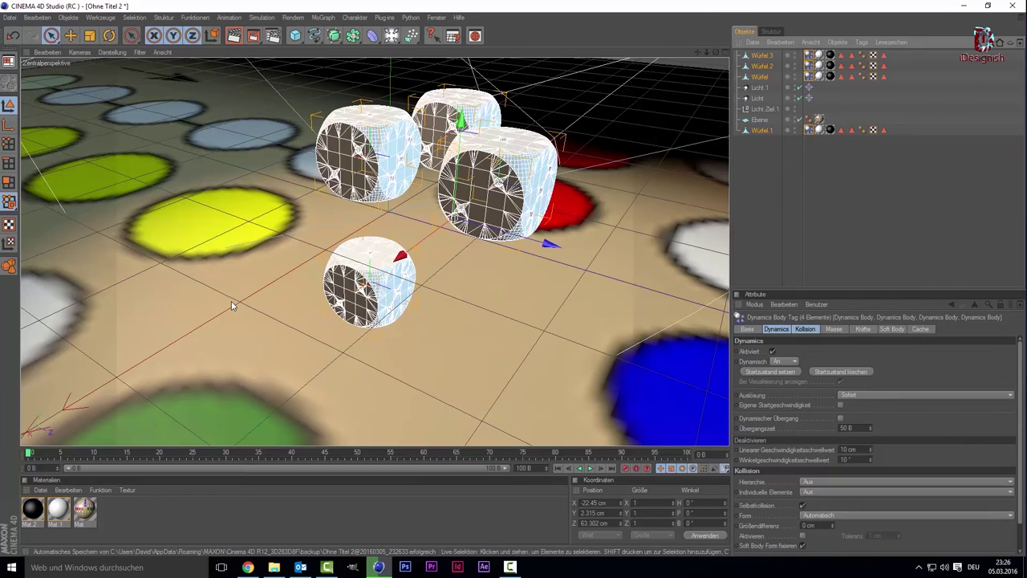
click(580, 256)
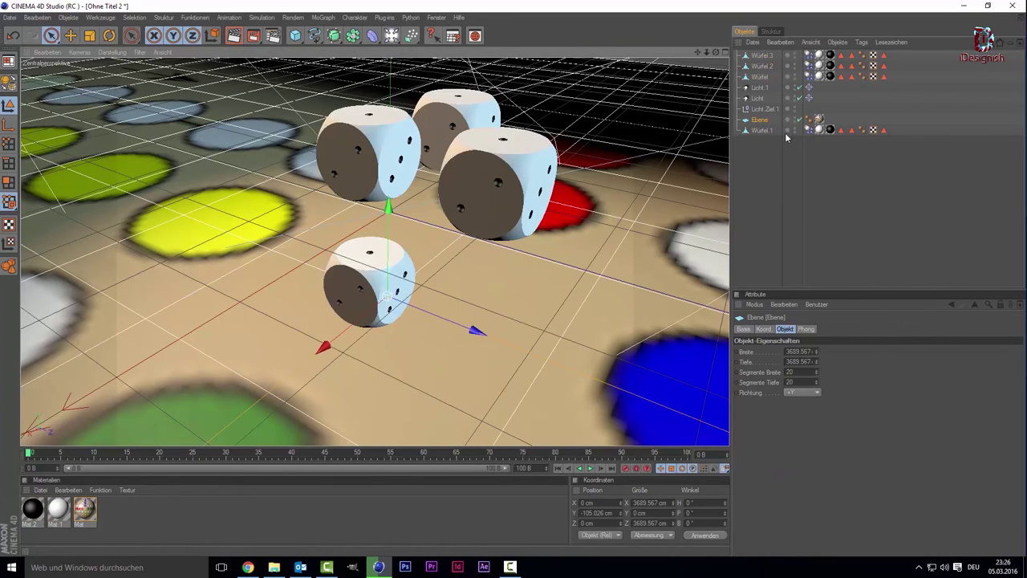
click(263, 19)
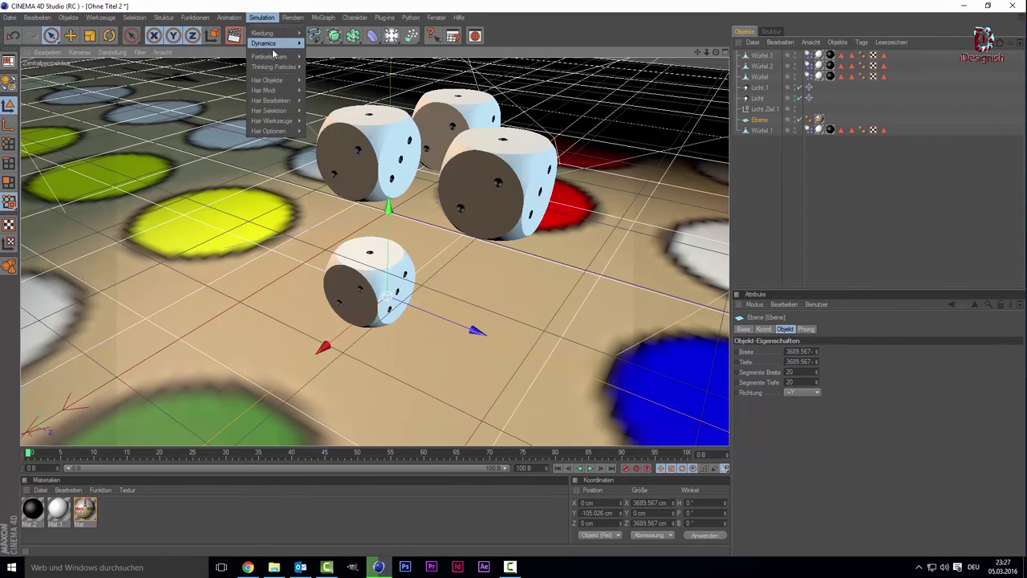
click(337, 56)
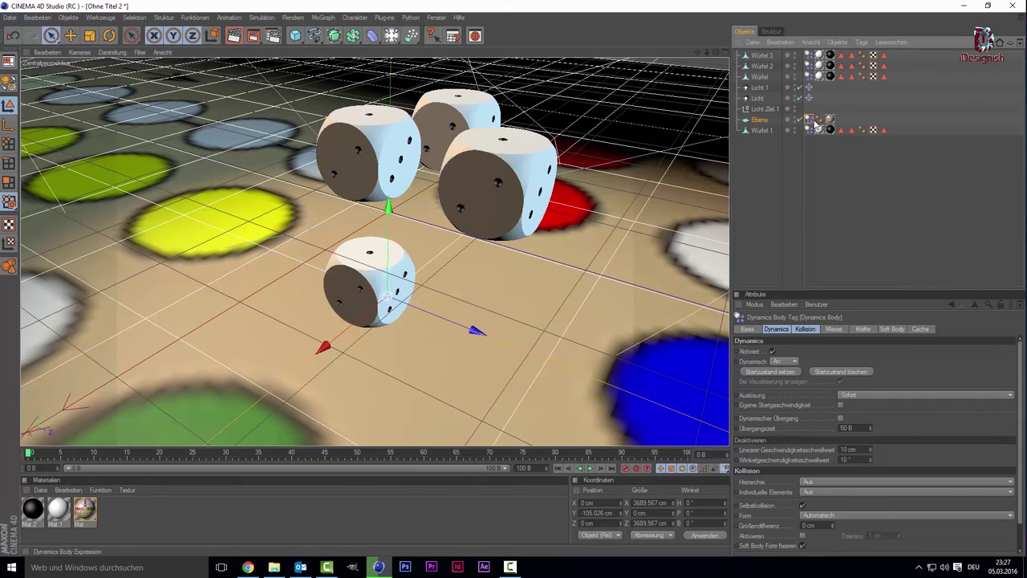
- Play the drop, set one die's Dynamisch to Aus, replay, and rewind to frame 0
click(590, 468)
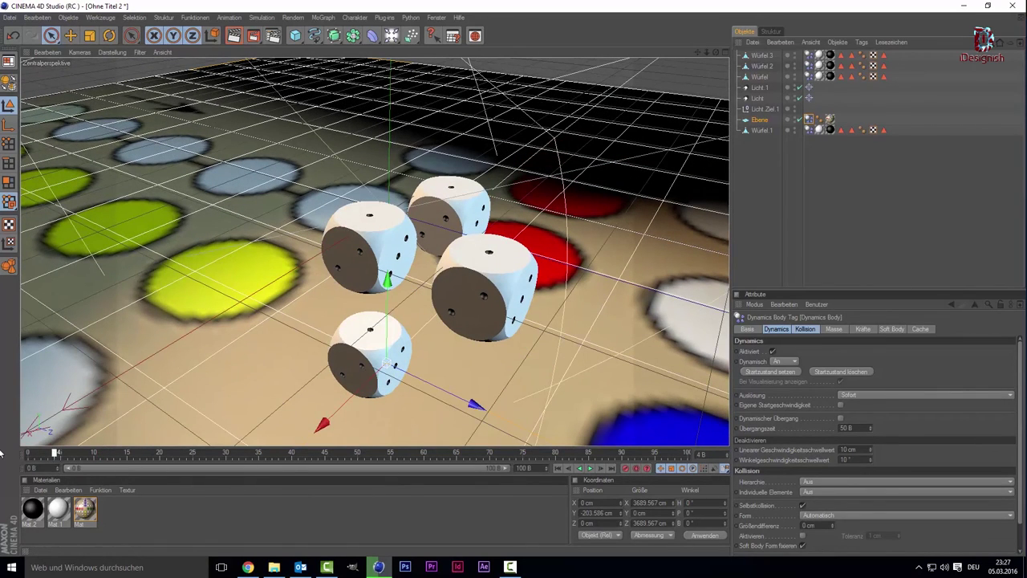
drag(56, 458, 29, 454)
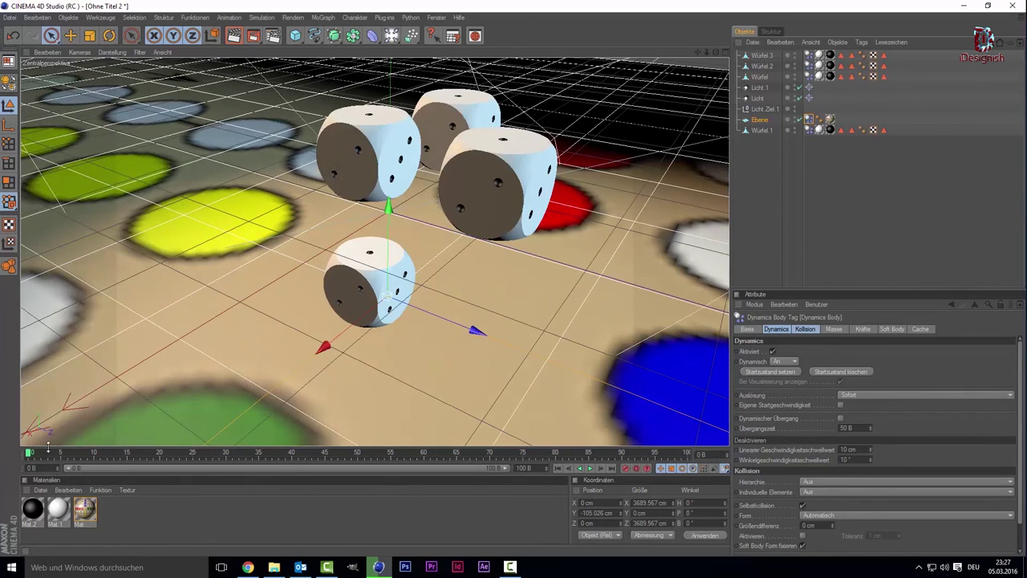
click(787, 363)
click(783, 371)
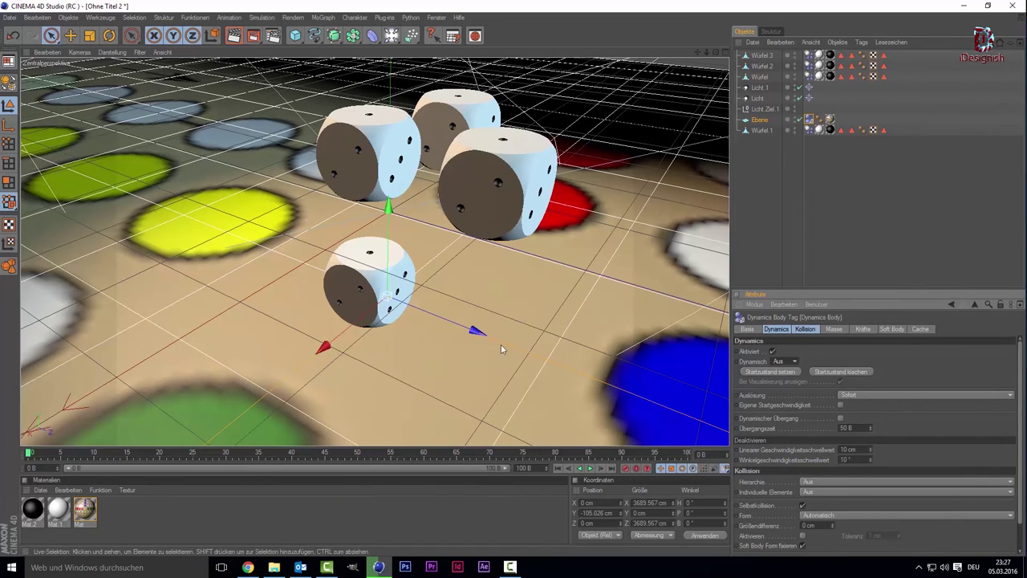
click(590, 468)
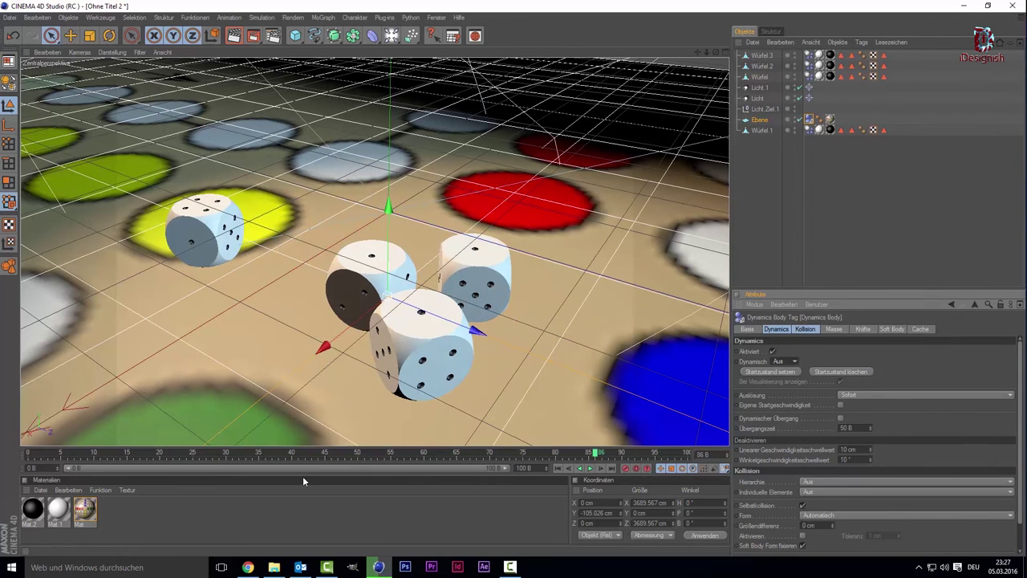
click(15, 456)
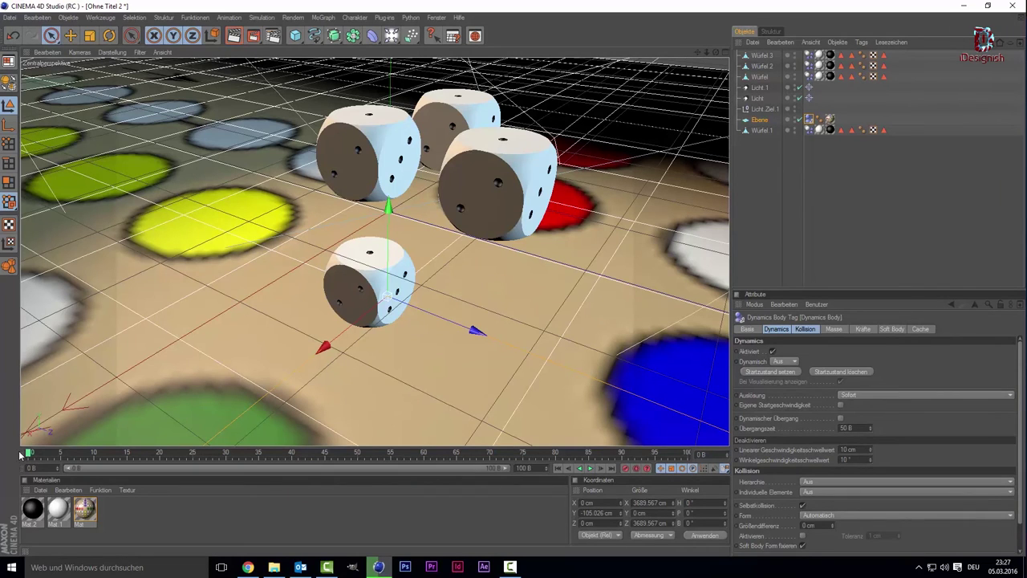
- Rotate Würfel 2, Würfel 3 and Würfel to varied angles, then create new material Mat.3
click(495, 189)
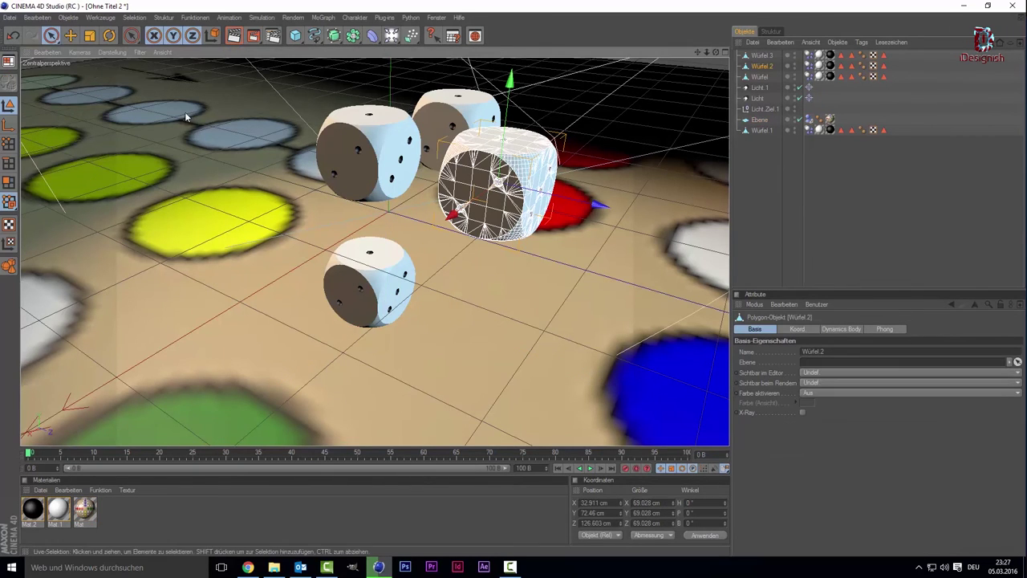
click(109, 36)
mouse_move(469, 184)
mouse_down()
mouse_move(494, 151)
mouse_move(505, 161)
mouse_up()
click(478, 100)
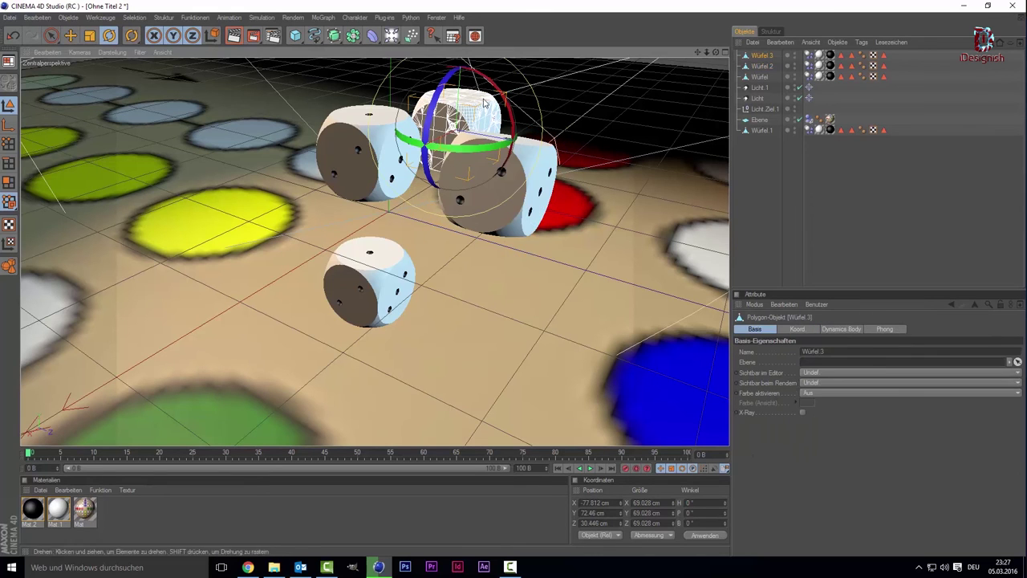
drag(482, 87, 433, 137)
click(388, 180)
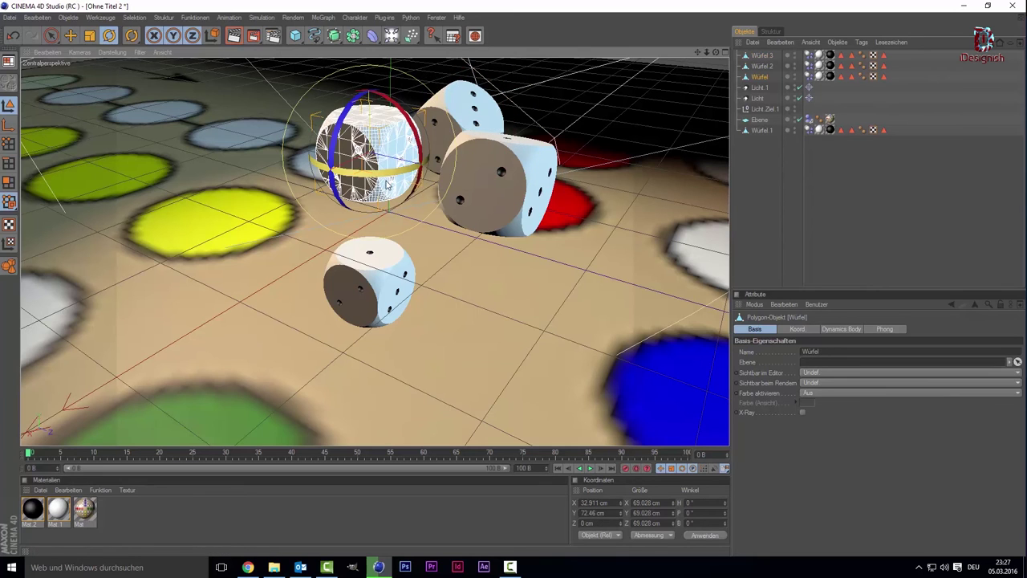
mouse_move(355, 119)
mouse_down()
mouse_move(351, 104)
mouse_move(442, 308)
mouse_up()
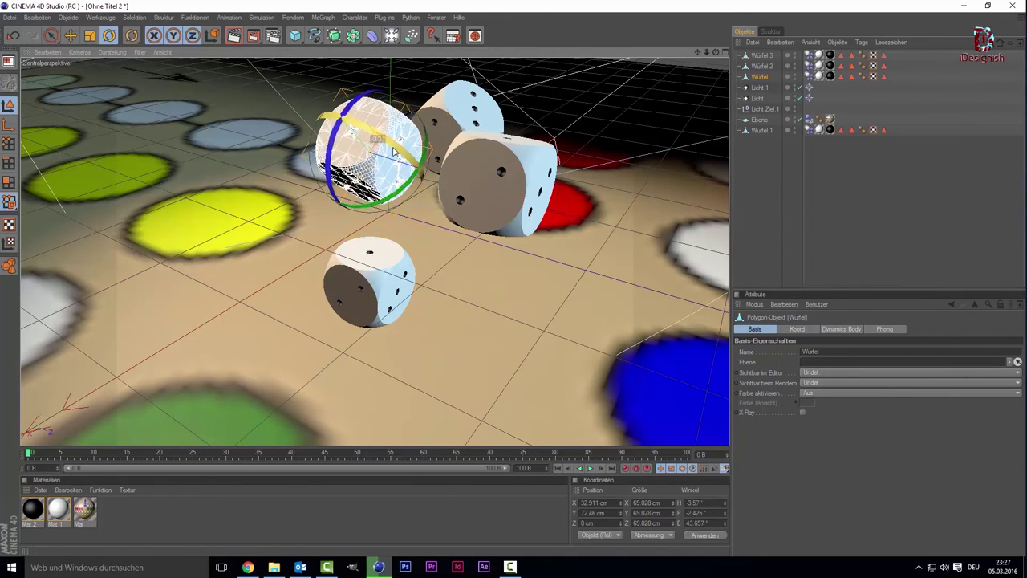
double_click(185, 506)
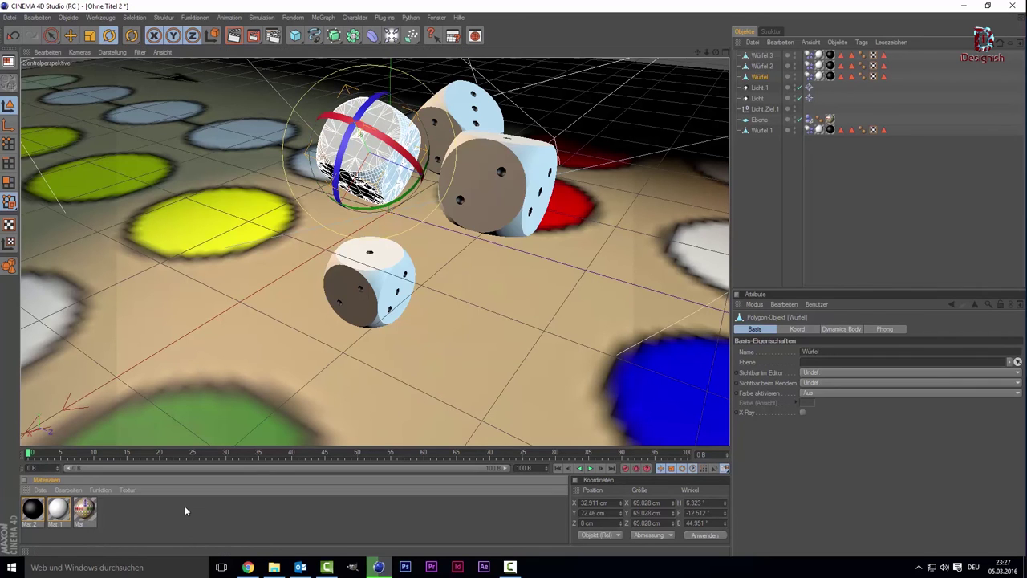
- Set Mat.3's colour to blue (R 0, G 51, B 255) and assign it to Würfel.3
double_click(32, 510)
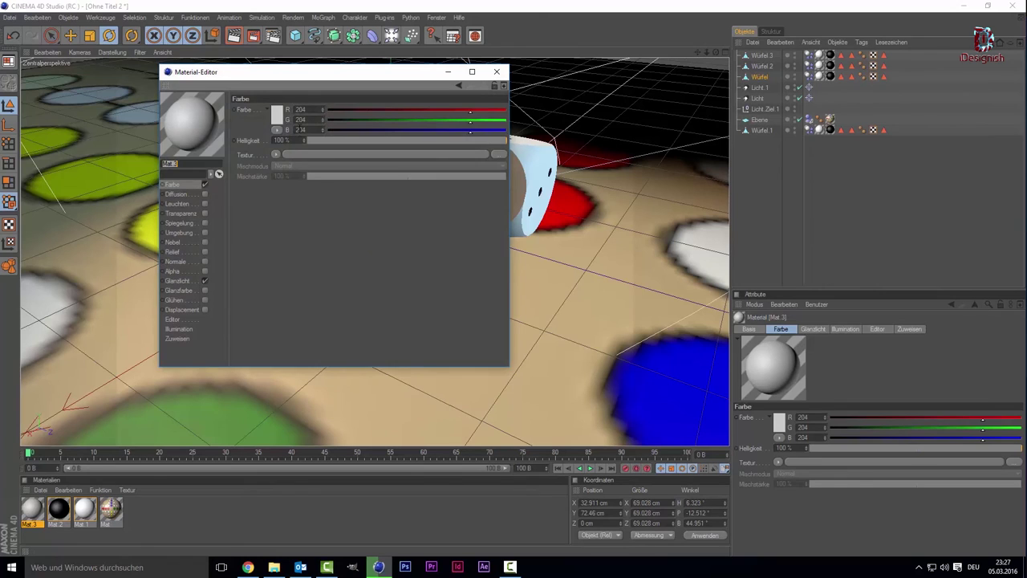
click(273, 119)
drag(287, 79, 315, 83)
click(277, 84)
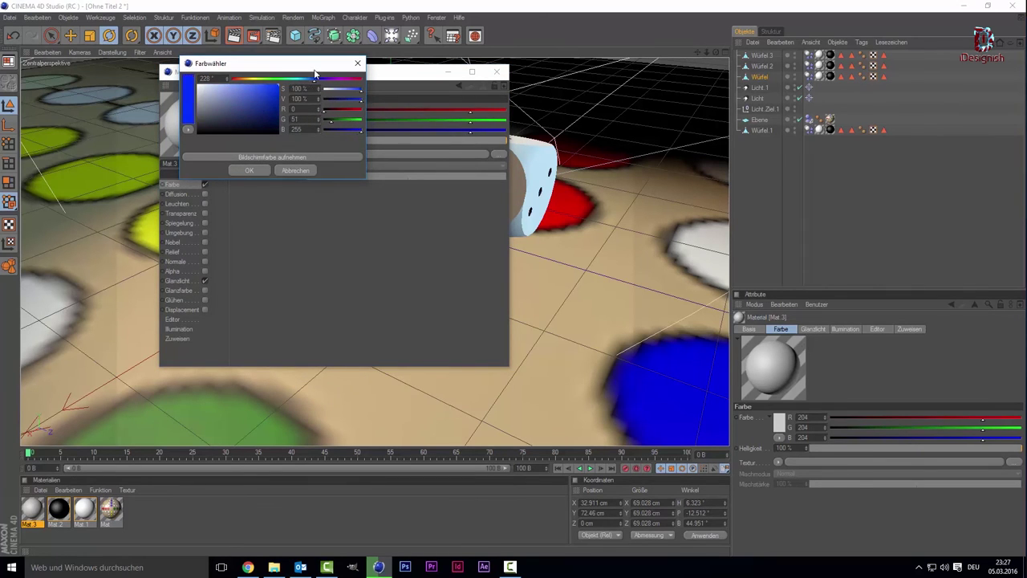
click(249, 170)
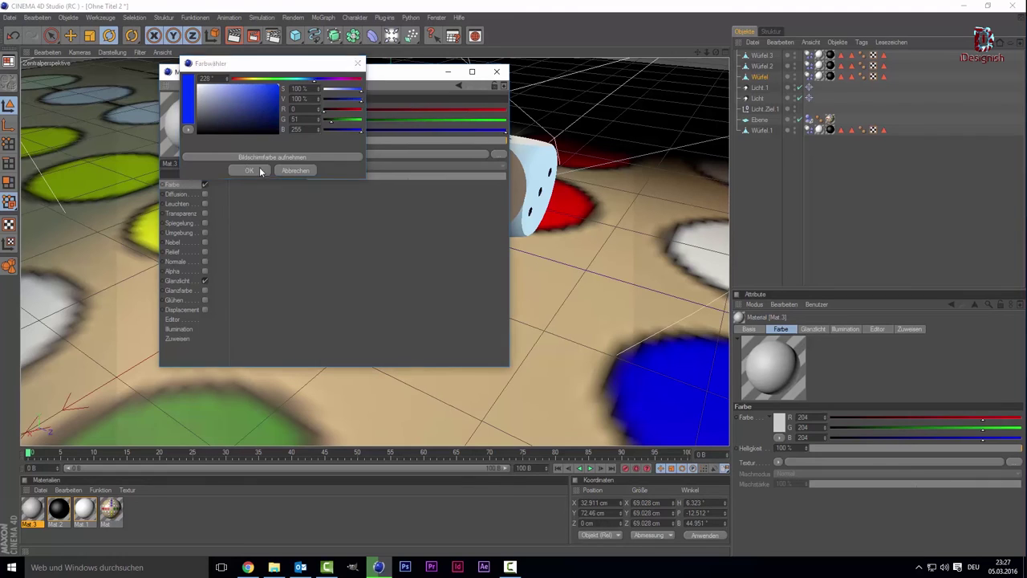
click(497, 72)
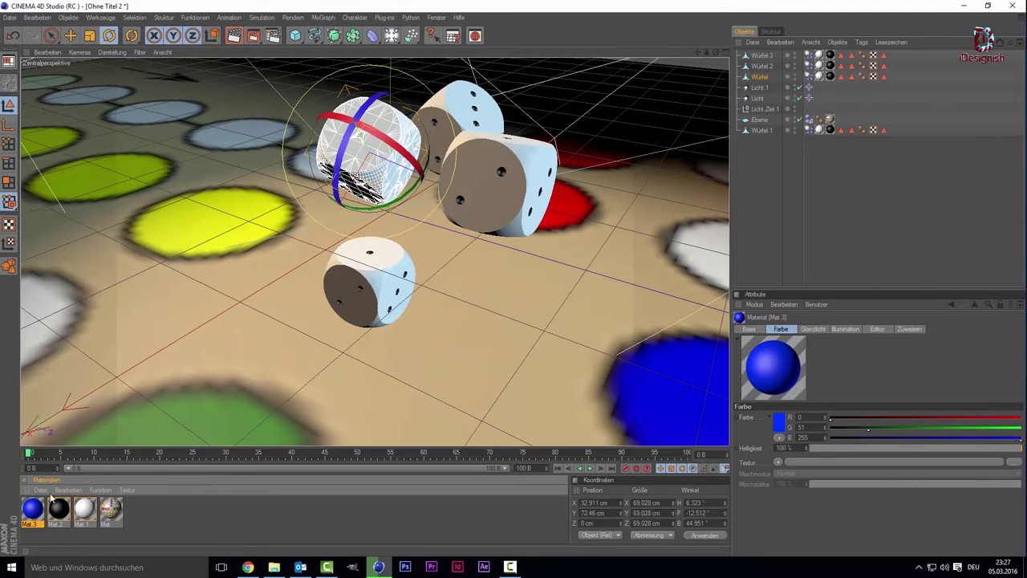
mouse_move(42, 510)
mouse_down()
mouse_move(767, 137)
mouse_move(32, 517)
mouse_move(792, 167)
mouse_up()
drag(791, 167, 819, 57)
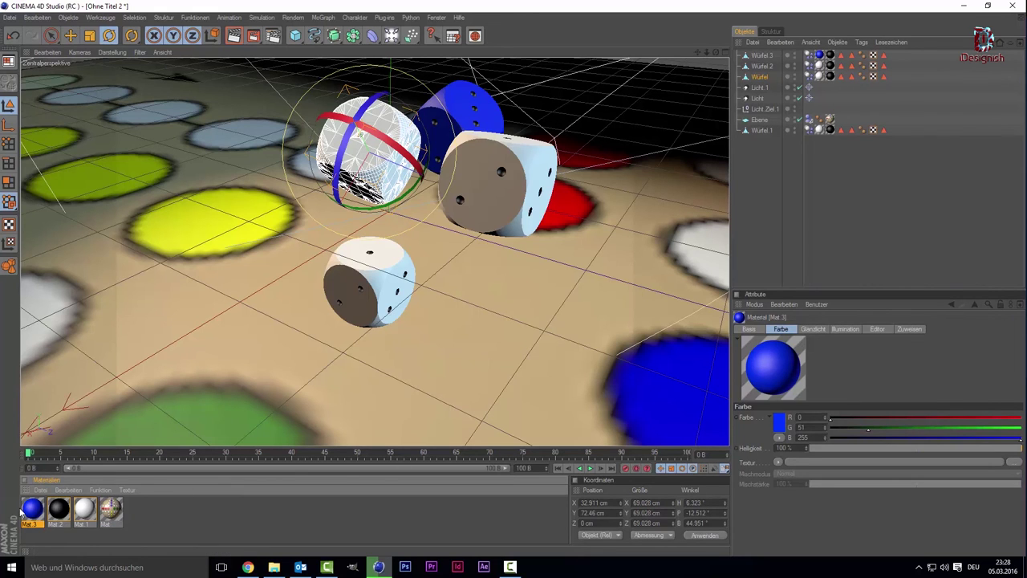
- Duplicate the blue material and reopen the copy's Farbe colour picker
key(ctrl+c)
key(ctrl+v)
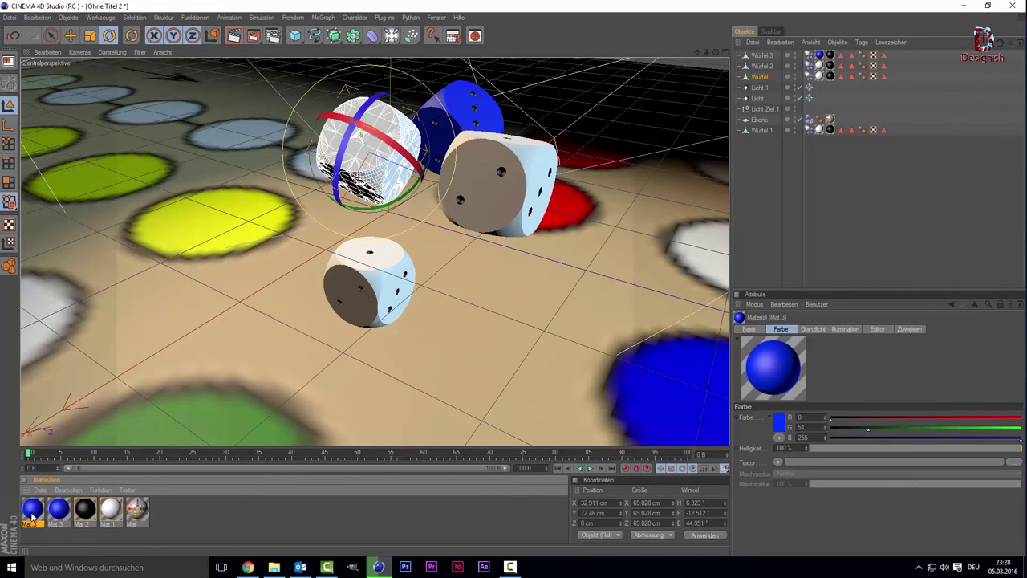
double_click(32, 508)
click(280, 118)
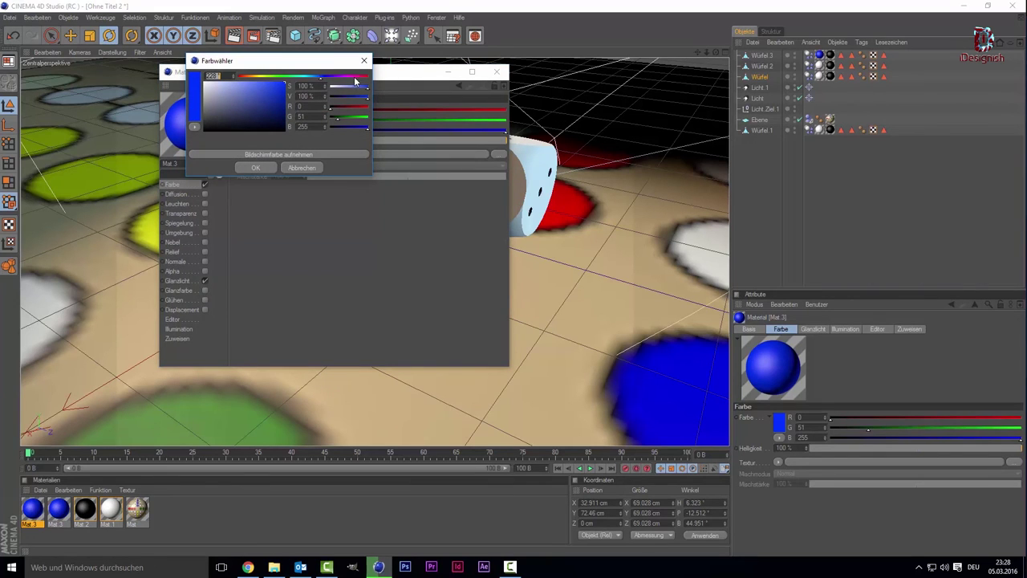
drag(358, 77, 250, 87)
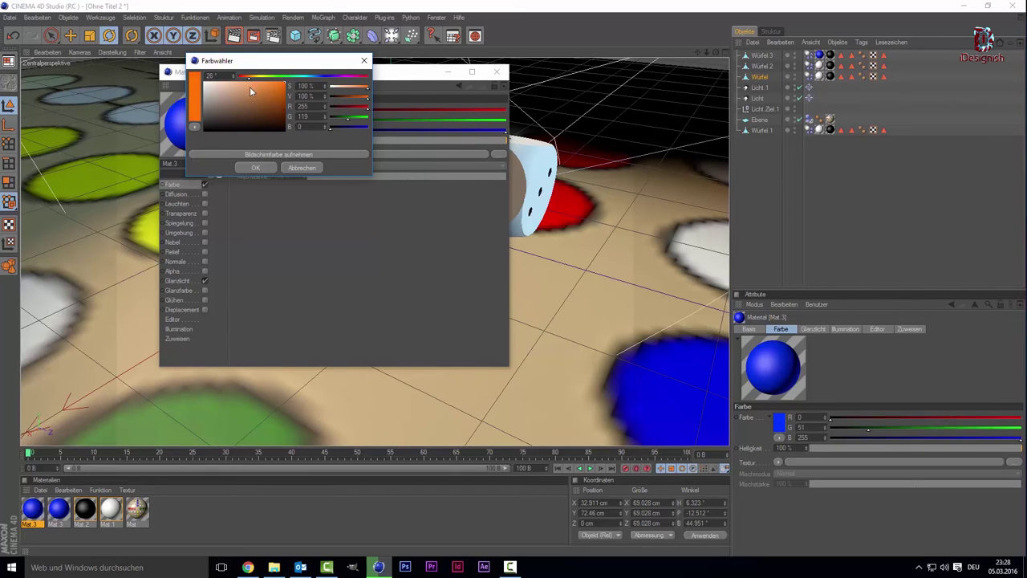
click(302, 167)
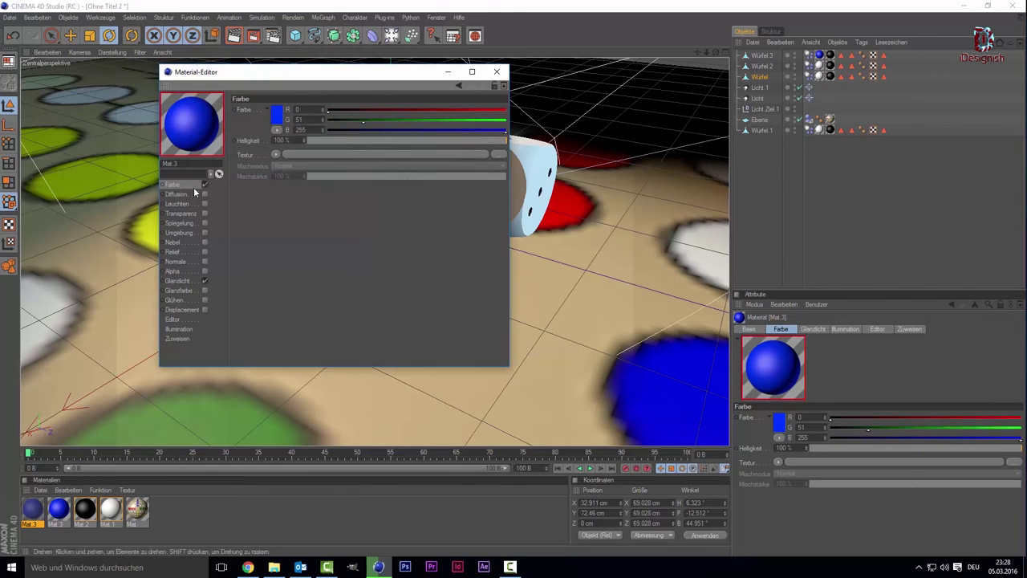
click(275, 120)
- Make the copy white, enable Transparenz with Brechung 1.33, and open its Absorptionsfarbe picker
click(236, 172)
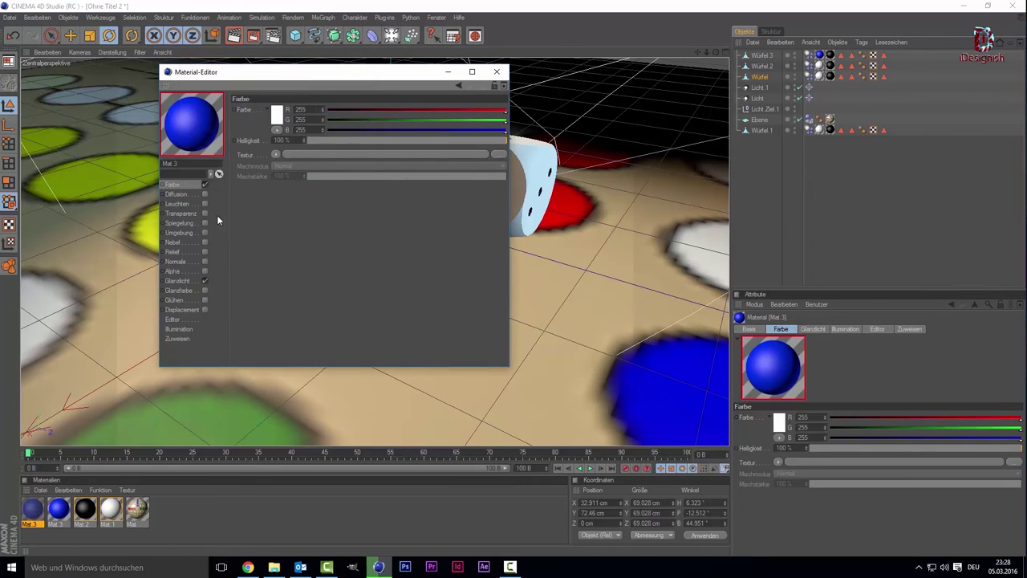
click(205, 213)
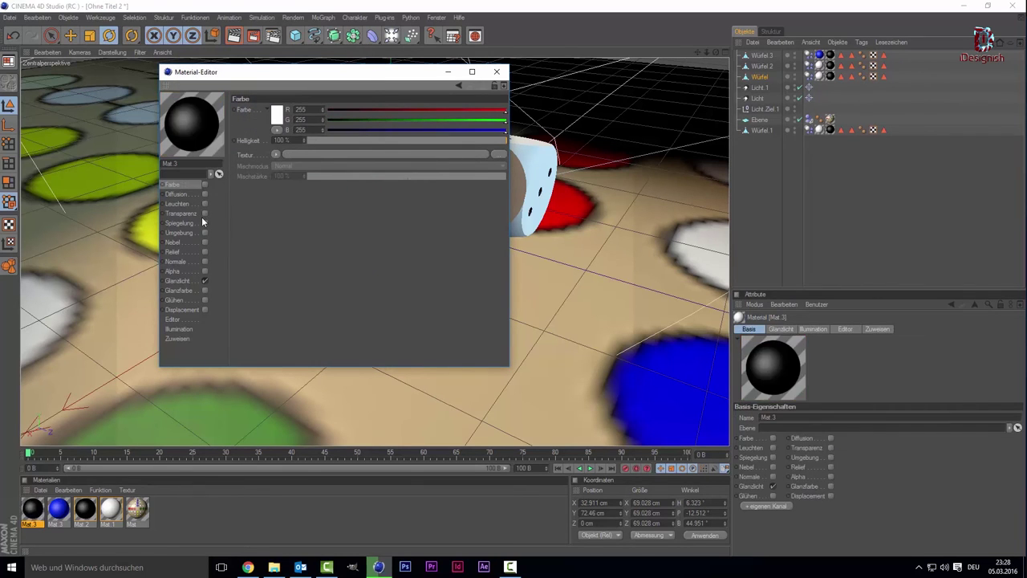
click(180, 212)
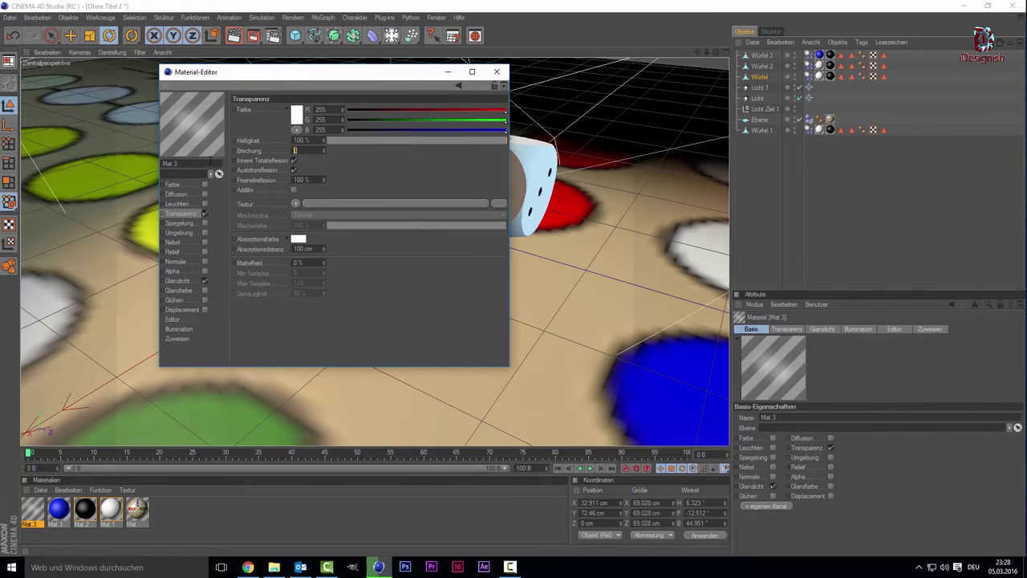
text(1.33)
key(Return)
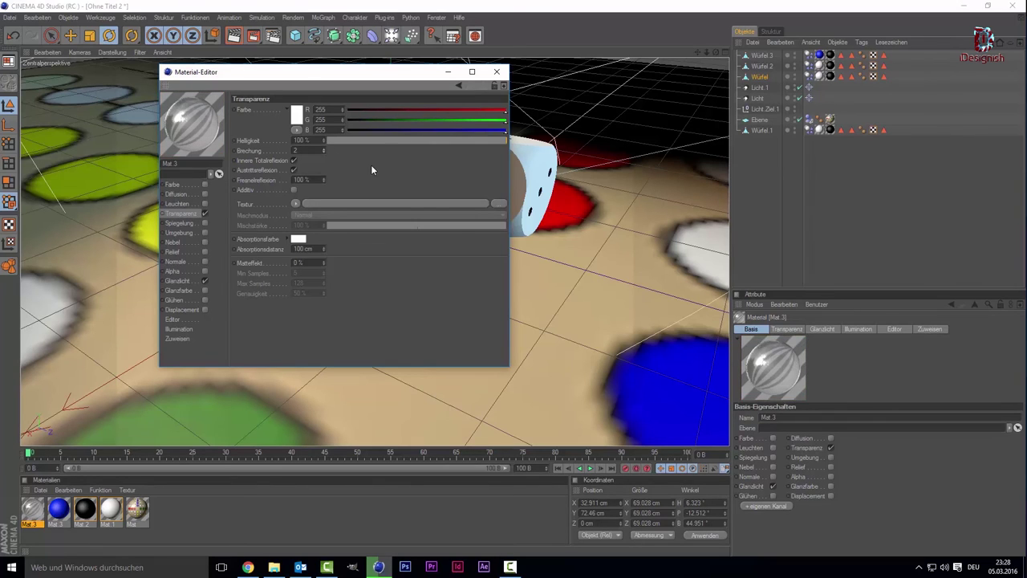
click(299, 239)
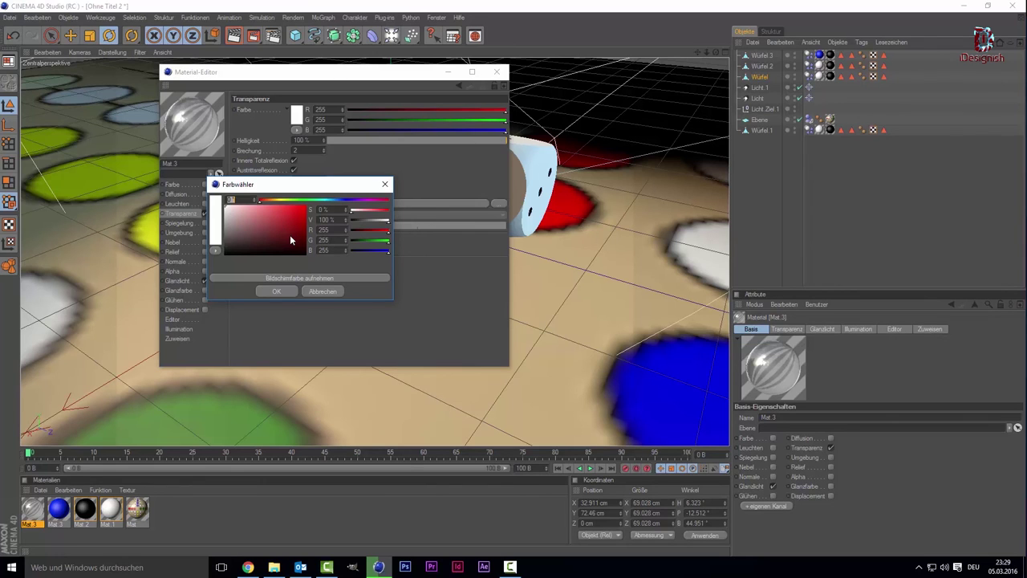
- Set Mat.3's transparency colour to pure red and its absorption colour to dark red
mouse_move(290, 235)
mouse_down()
mouse_move(309, 240)
mouse_move(315, 231)
mouse_up()
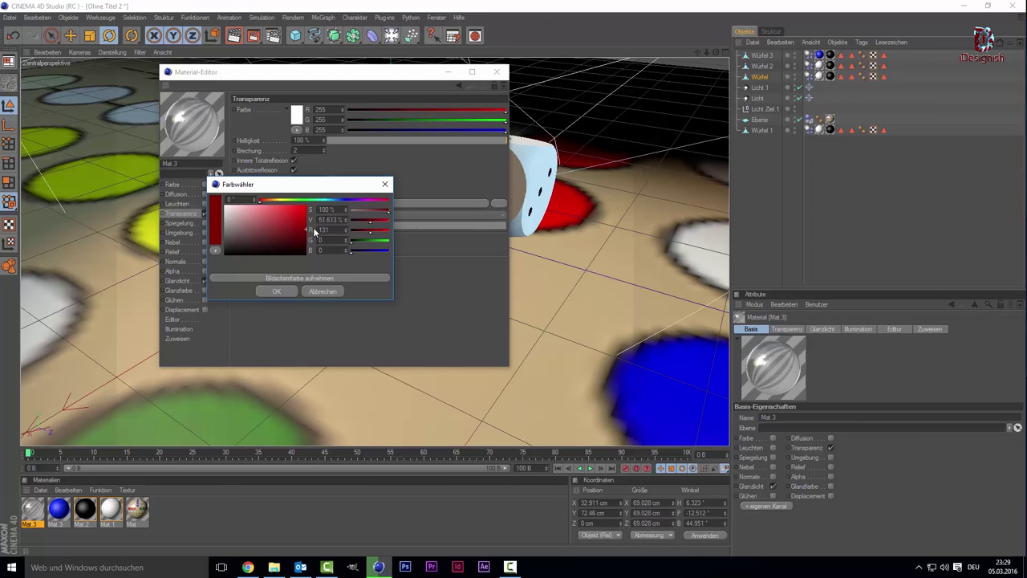
click(285, 289)
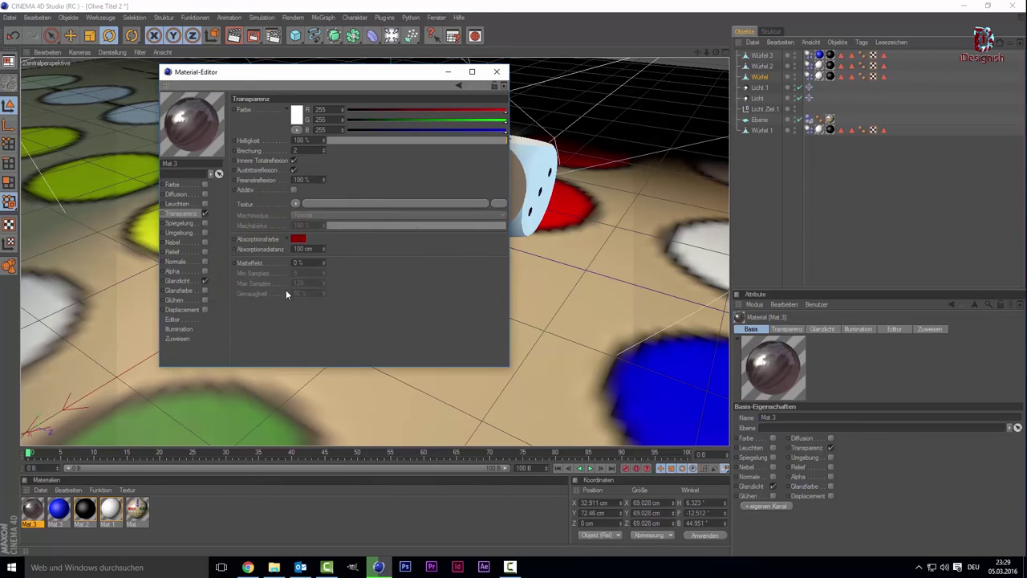
click(297, 118)
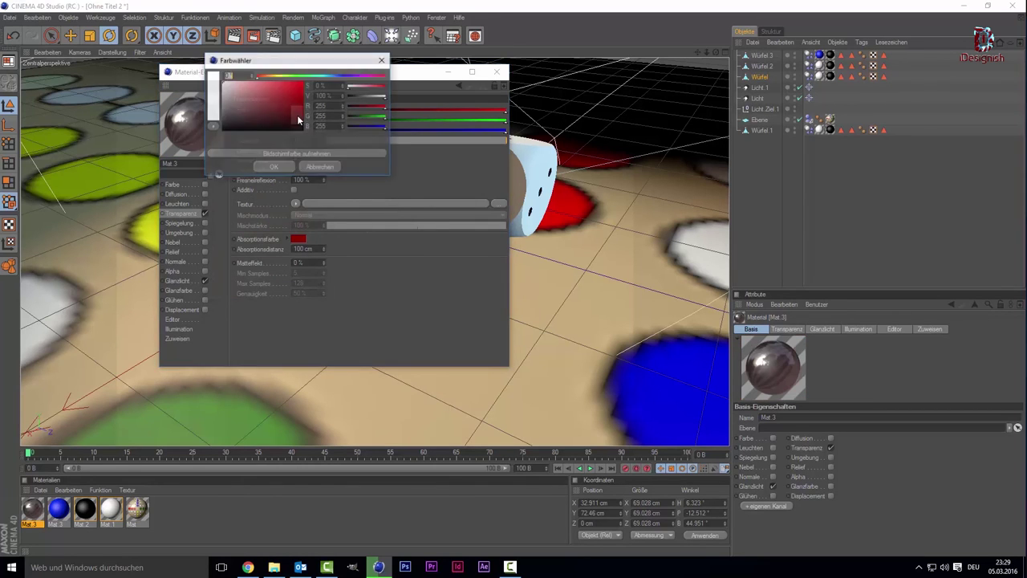
drag(285, 105, 303, 81)
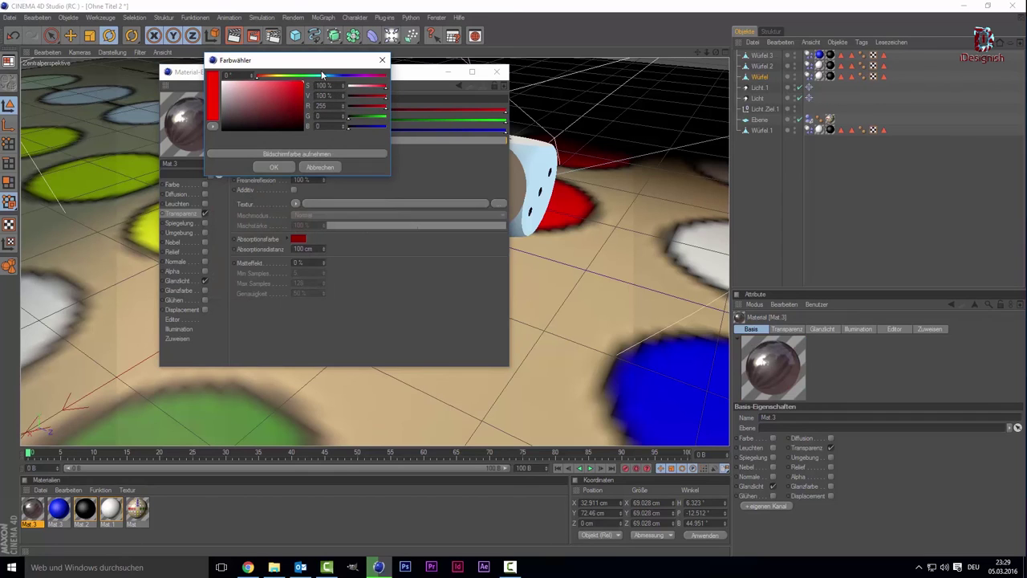
click(275, 166)
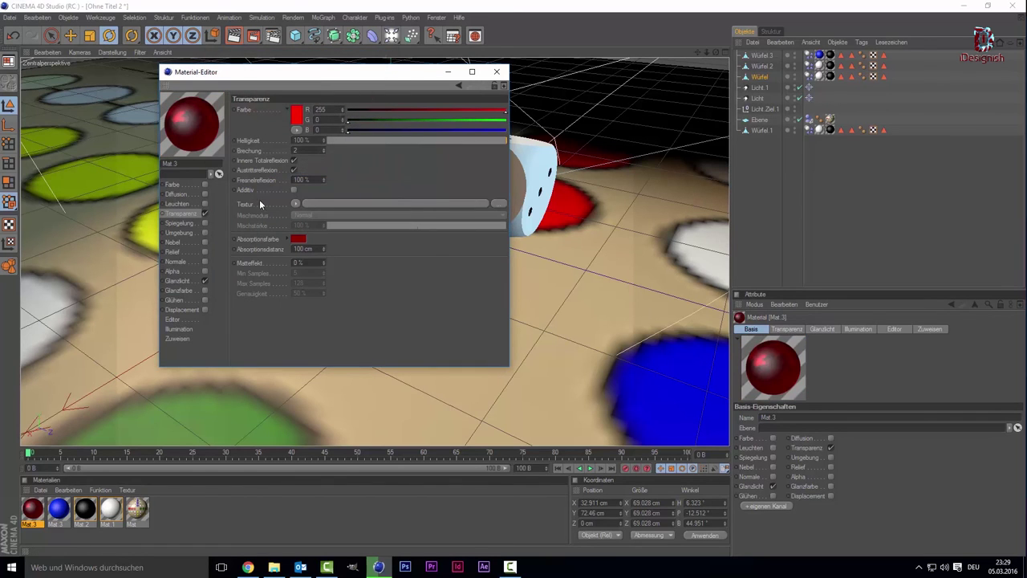
click(299, 239)
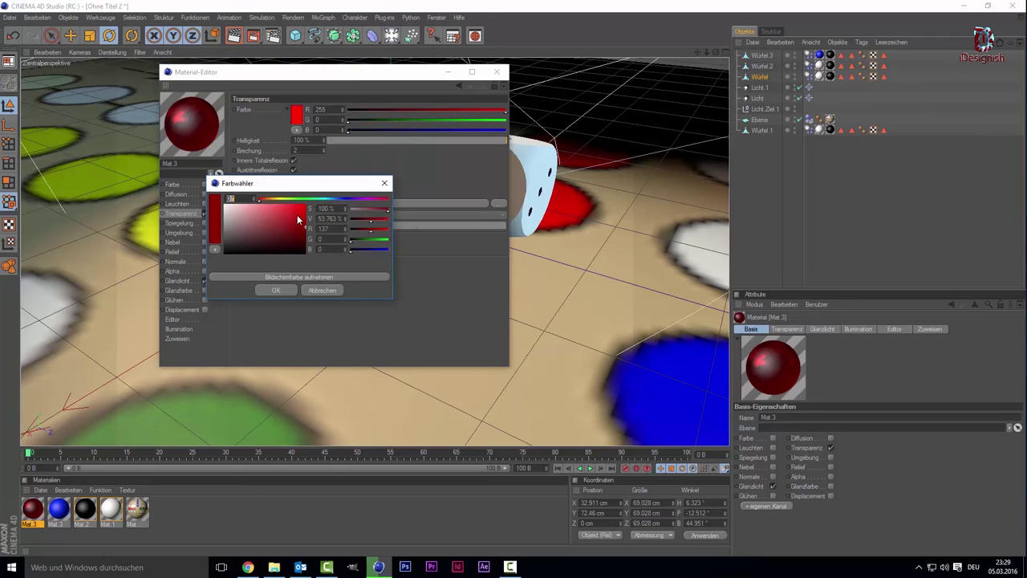
drag(303, 229, 306, 234)
click(282, 293)
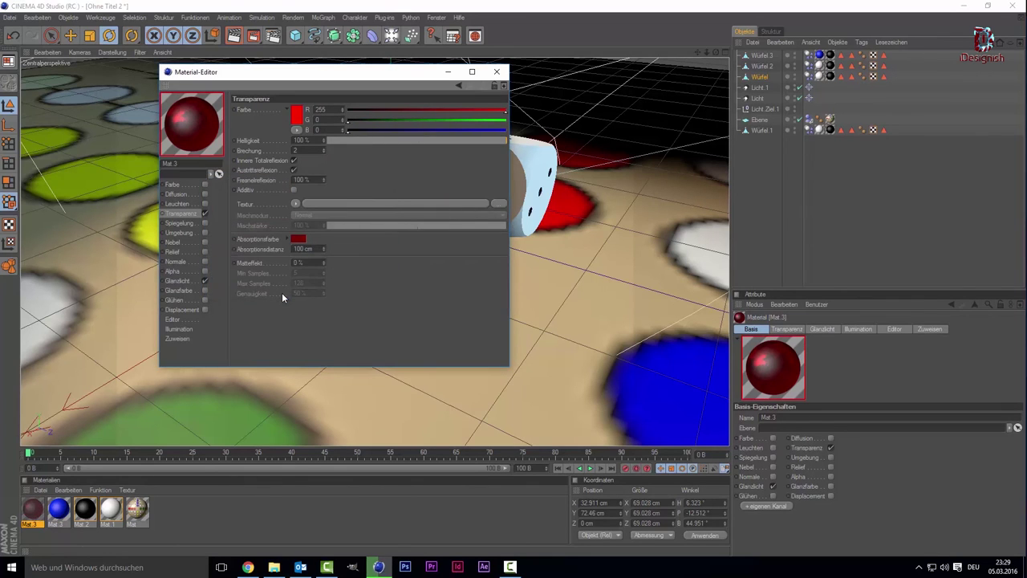
- Assign the red glass Mat.3 material to the Würfel.2 die
click(497, 71)
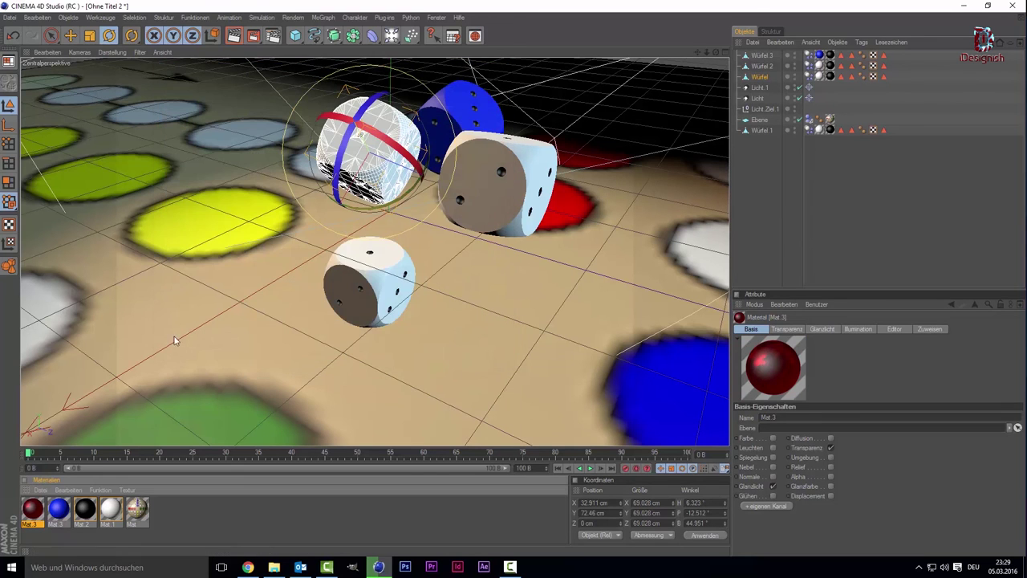
mouse_move(58, 508)
mouse_down()
mouse_move(809, 65)
mouse_move(820, 72)
mouse_up()
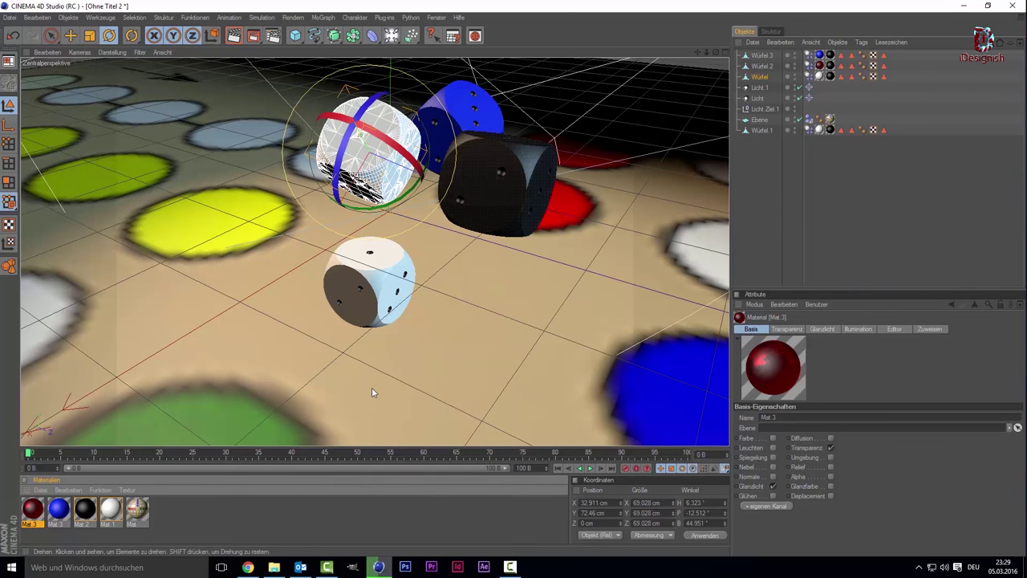
- Create a new material Mat.4 and check its default grey (204) colour settings
double_click(177, 517)
double_click(37, 512)
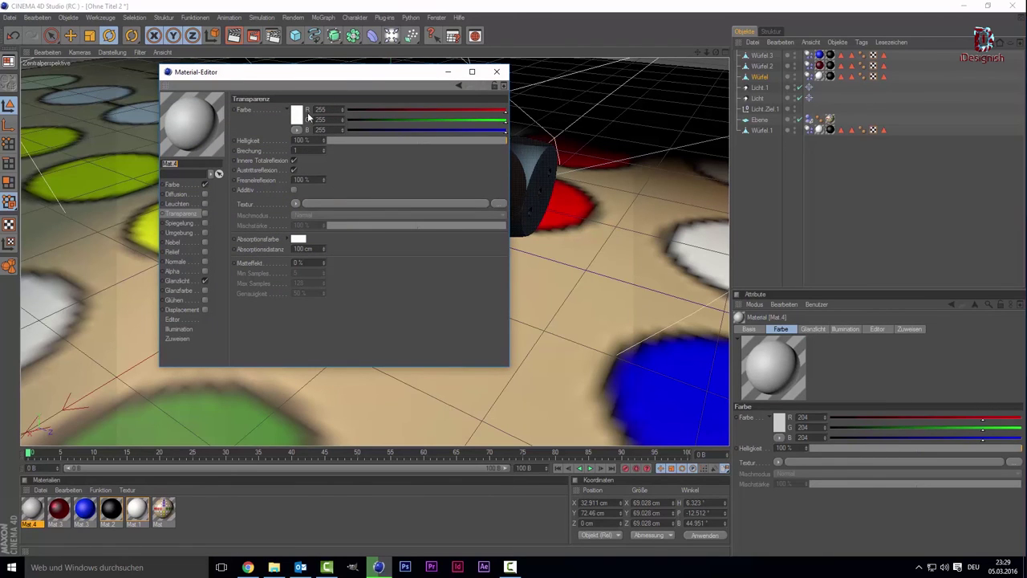
click(182, 183)
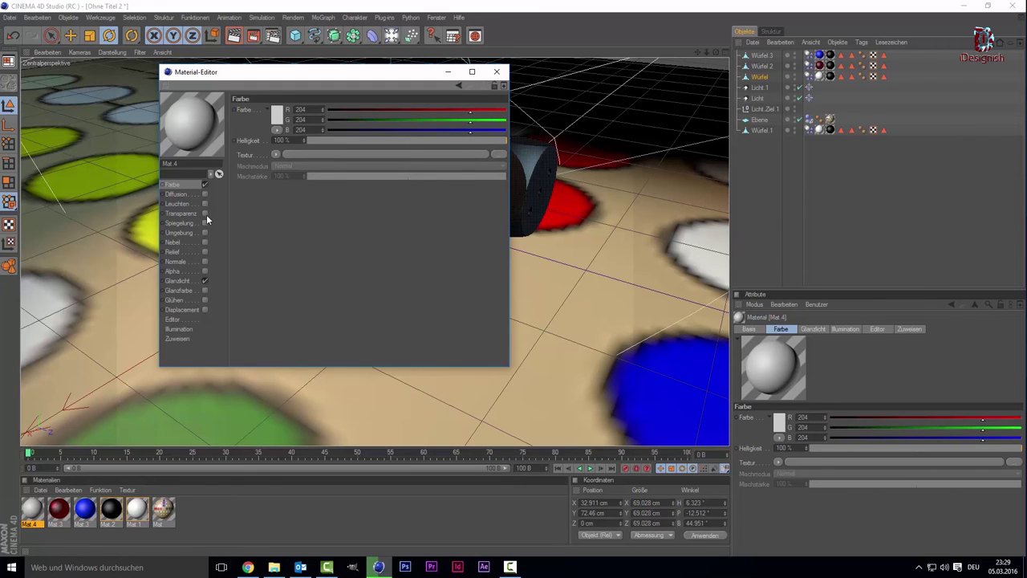
click(497, 71)
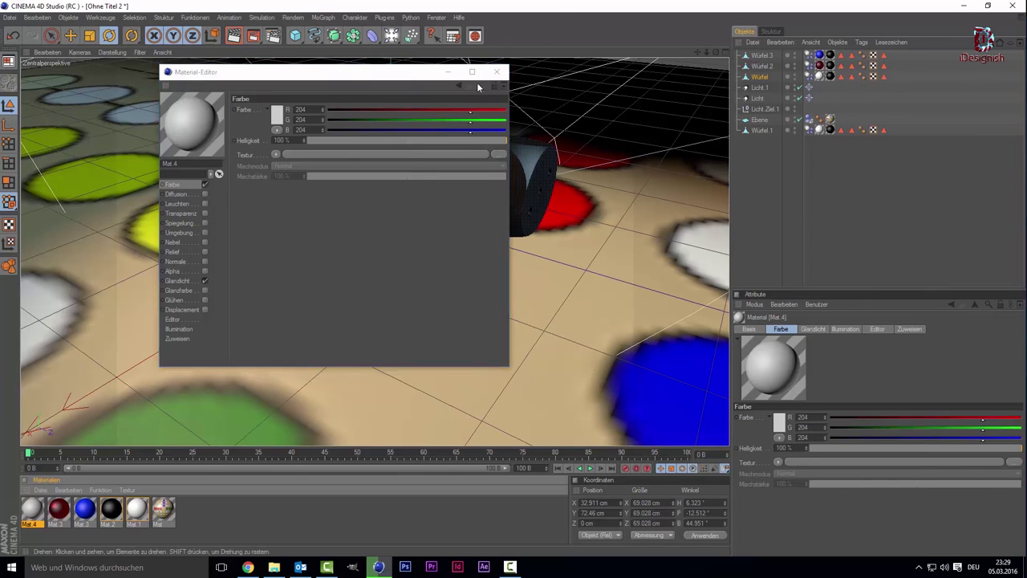
- Delete Mat.4 and duplicate the red Mat.3 material, showing the copy's transparency settings
key(Delete)
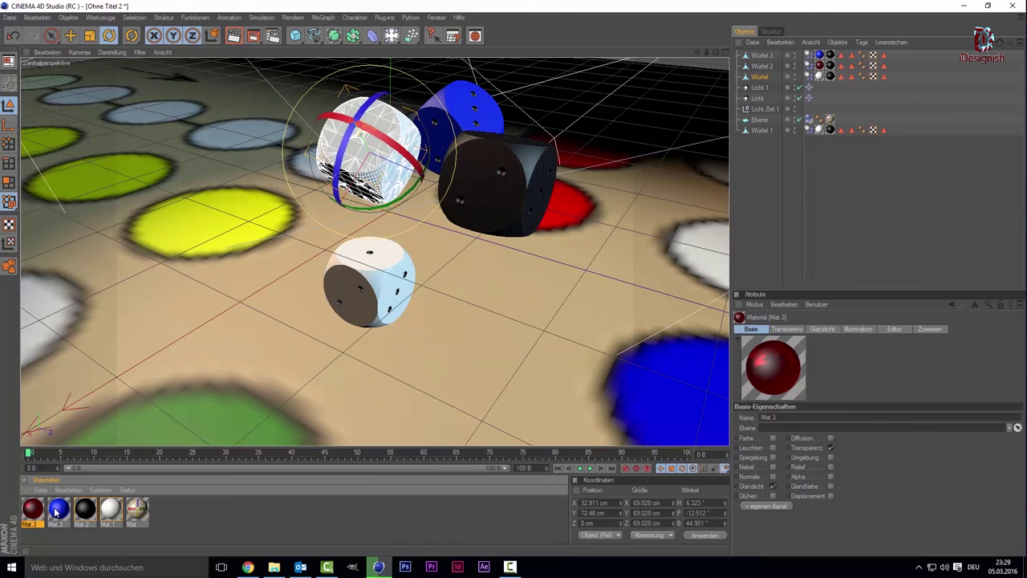
key(ctrl+c)
key(ctrl+v)
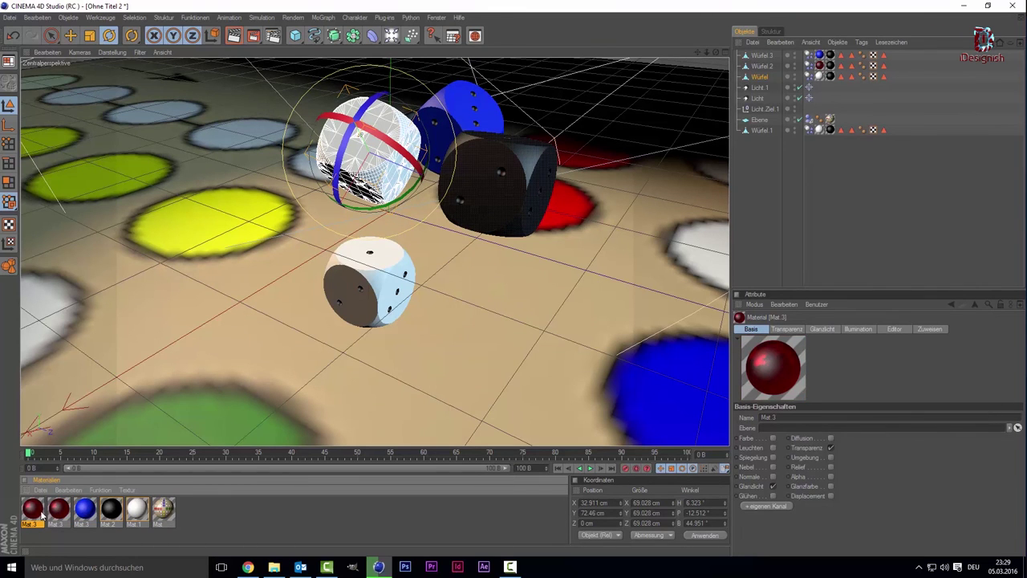
double_click(33, 509)
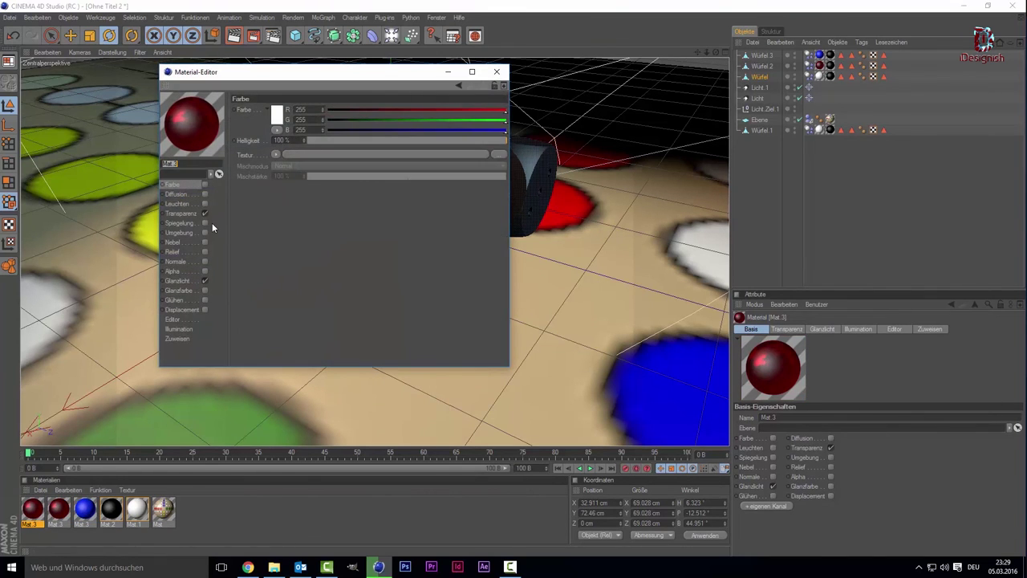
click(193, 214)
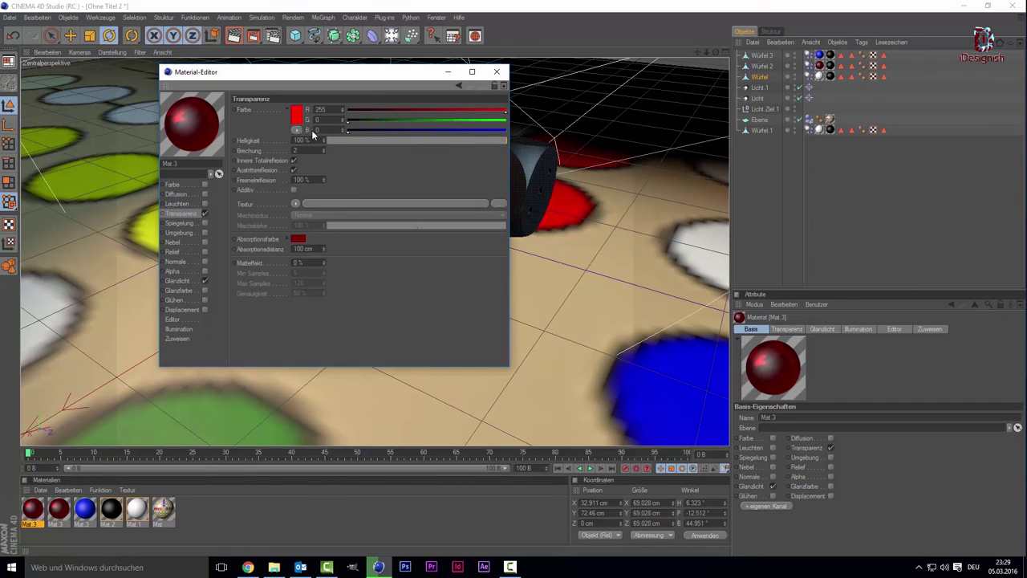
- Set the copy's transparency colour to blue (0/76/255) and absorption to dark blue (0/16/115)
click(300, 118)
drag(323, 78, 339, 78)
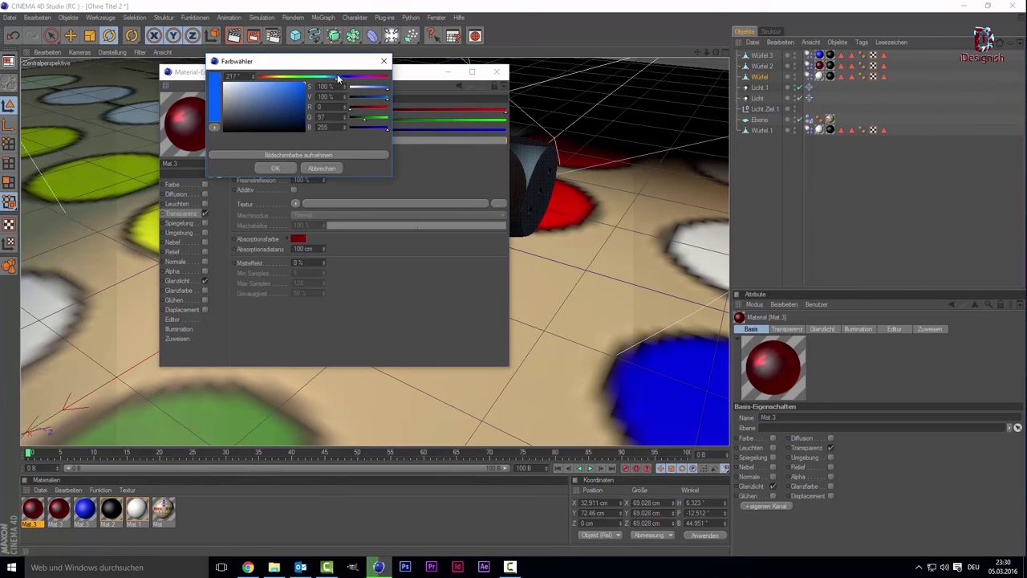
click(273, 169)
click(298, 239)
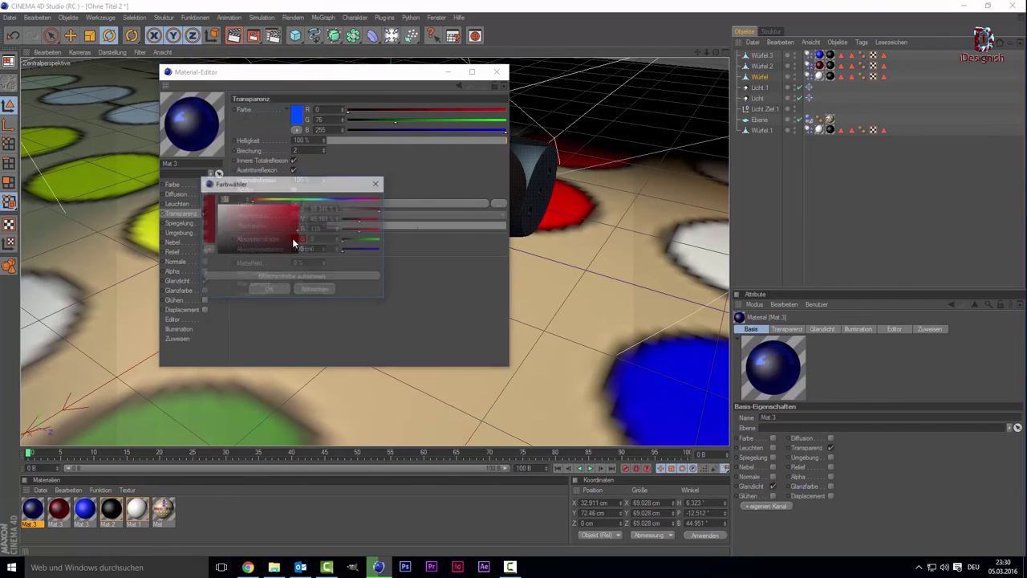
click(336, 200)
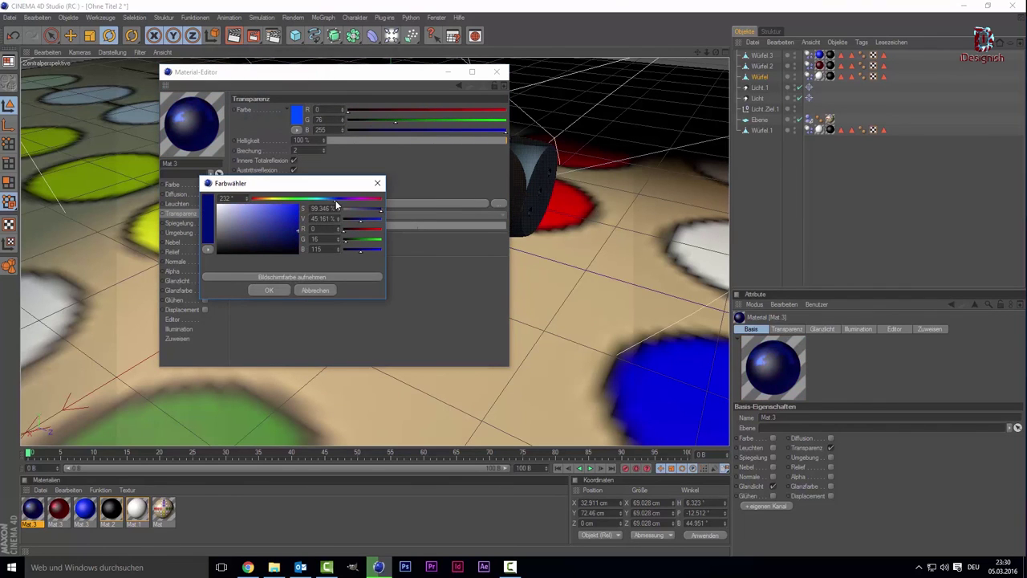
click(278, 290)
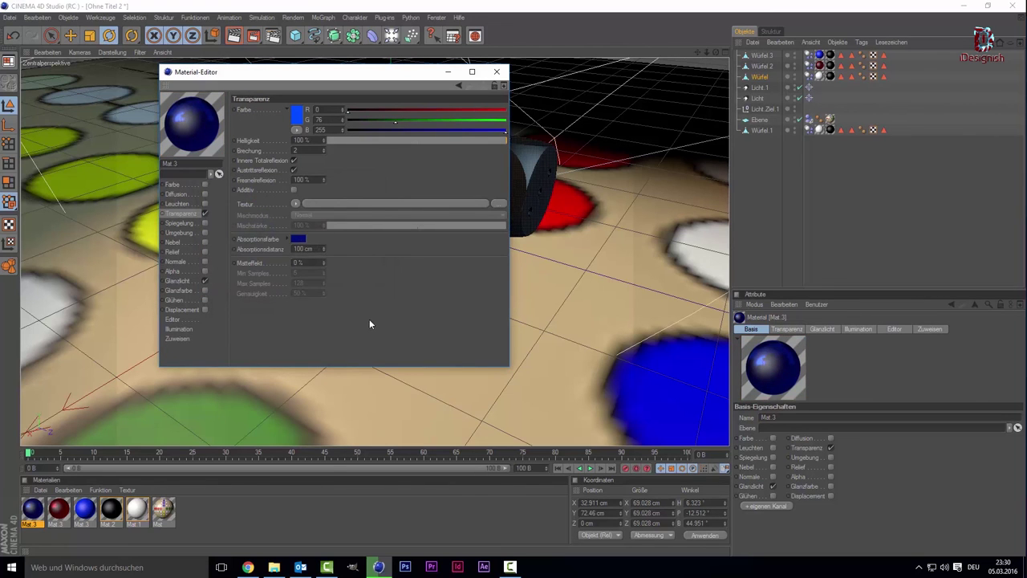
click(496, 73)
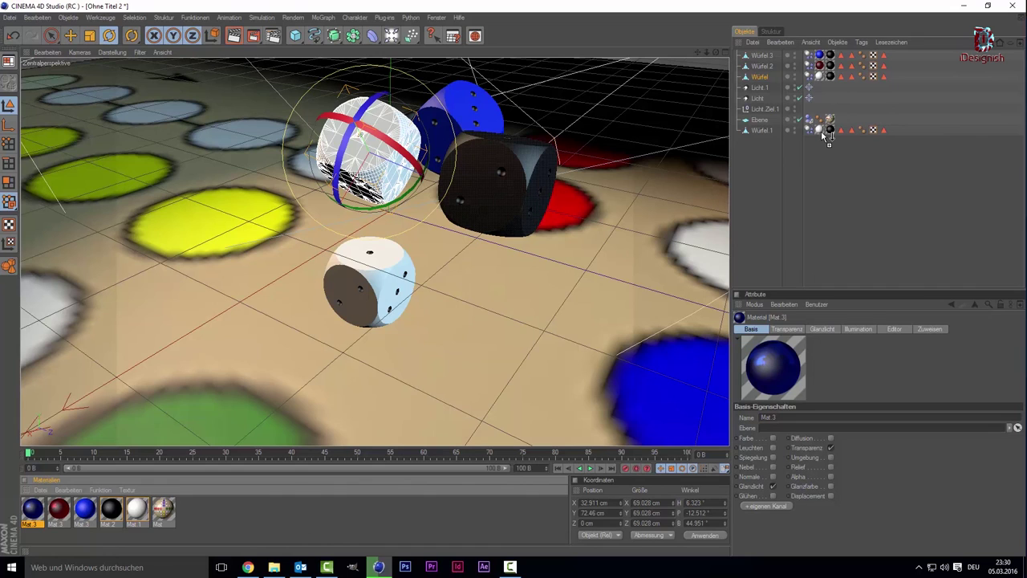
- Apply the blue glass material to the Würfel die and play the animation until the dice land
drag(821, 129, 823, 80)
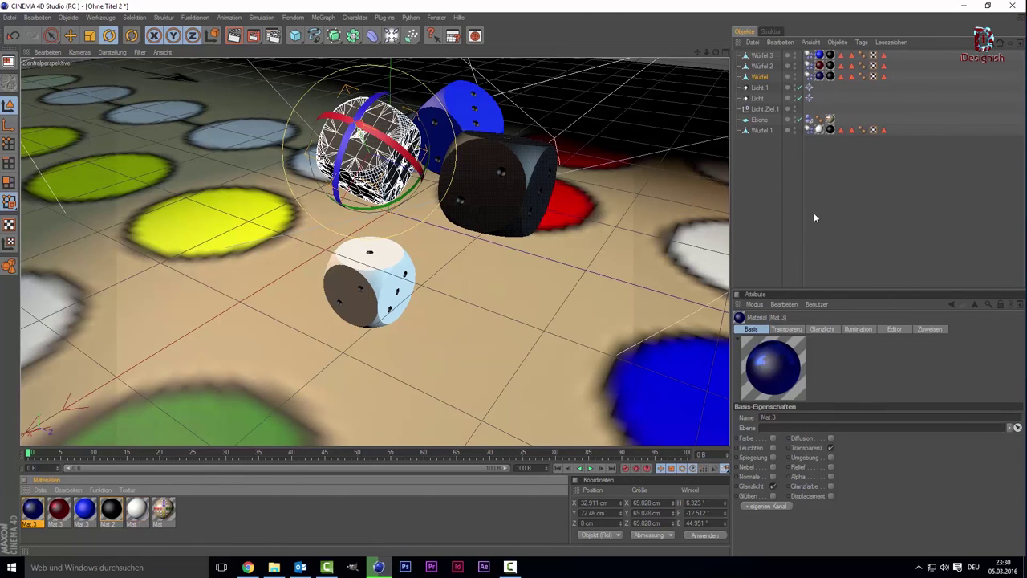
click(814, 213)
click(590, 469)
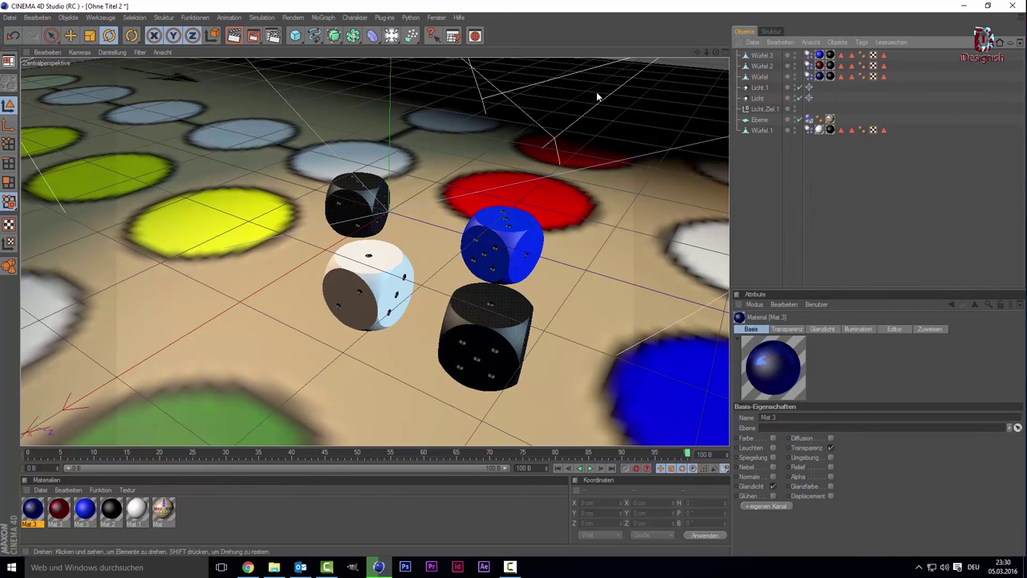
drag(697, 53, 697, 54)
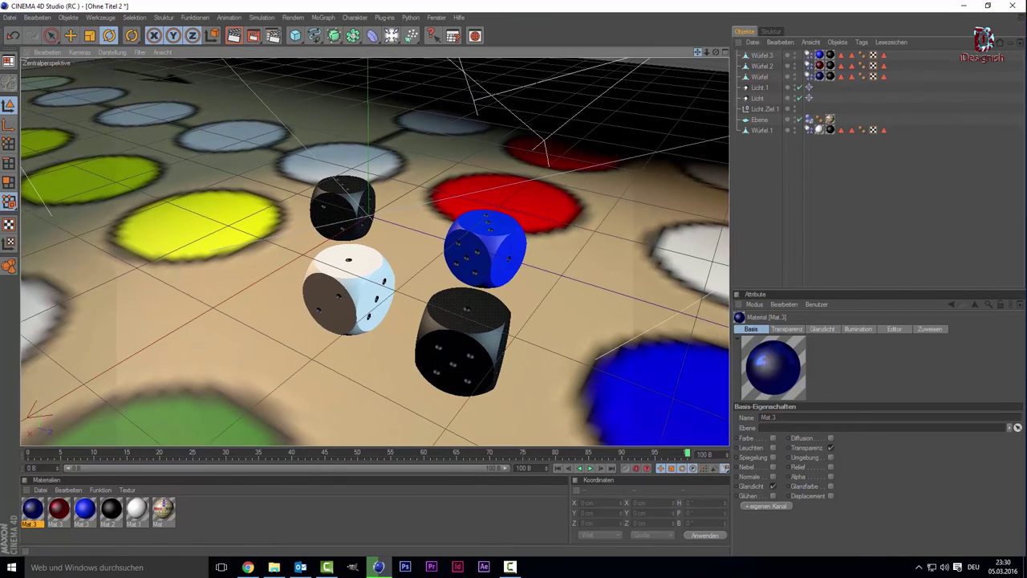